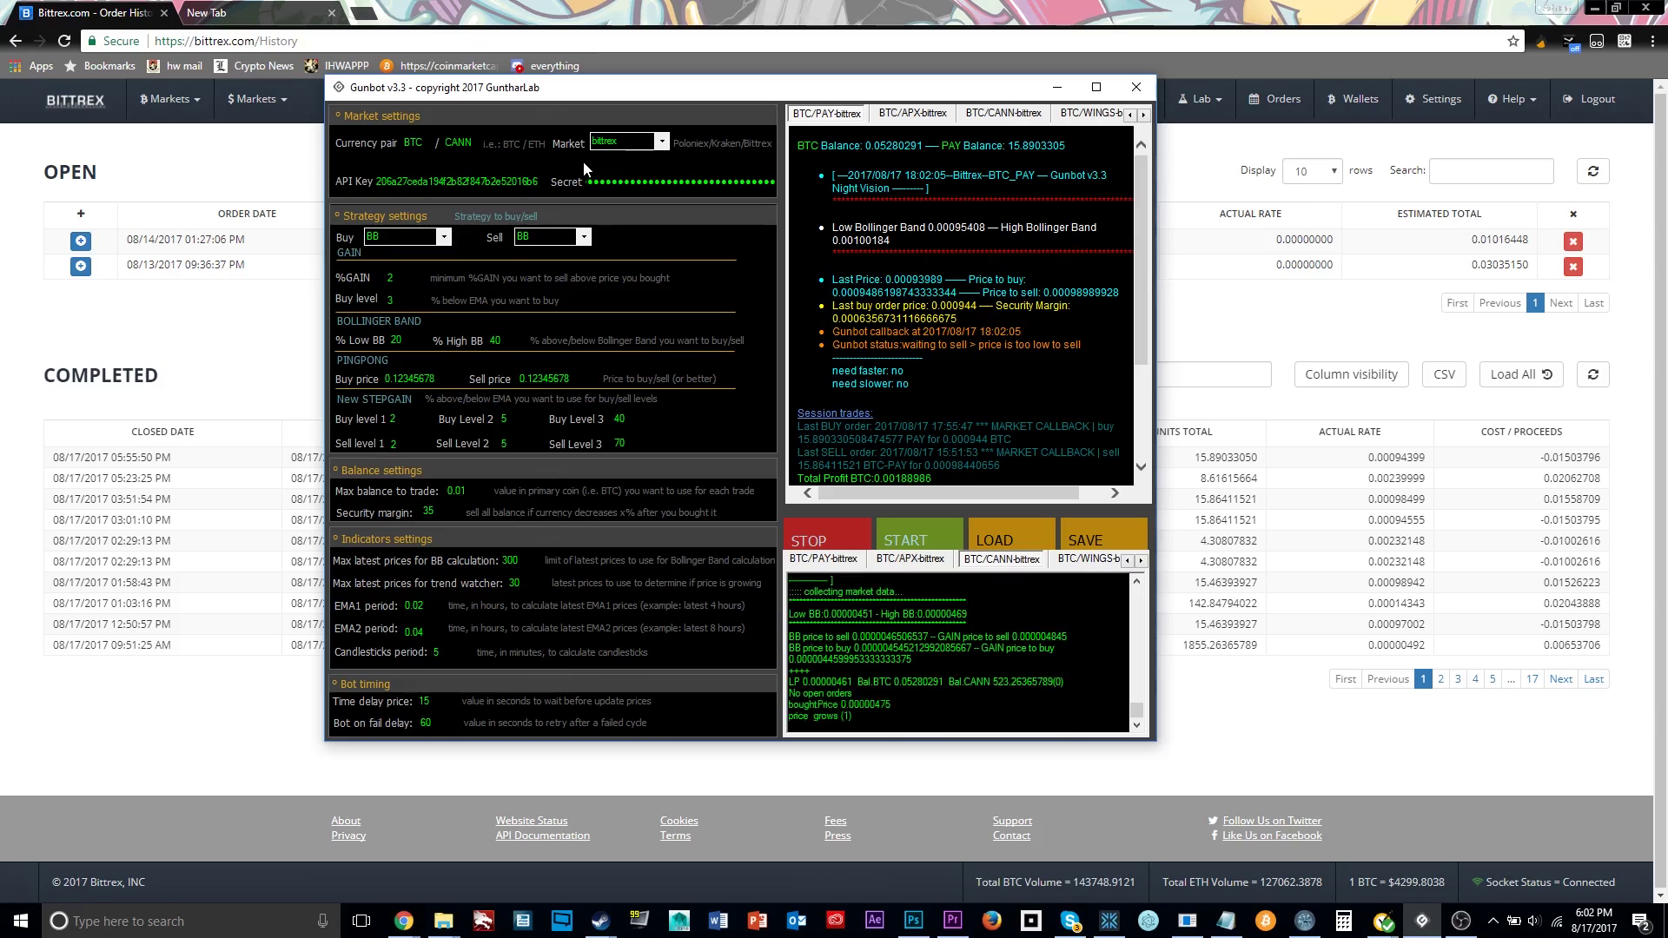
Keep bittrex as the Gunbot market exchange.
click(662, 142)
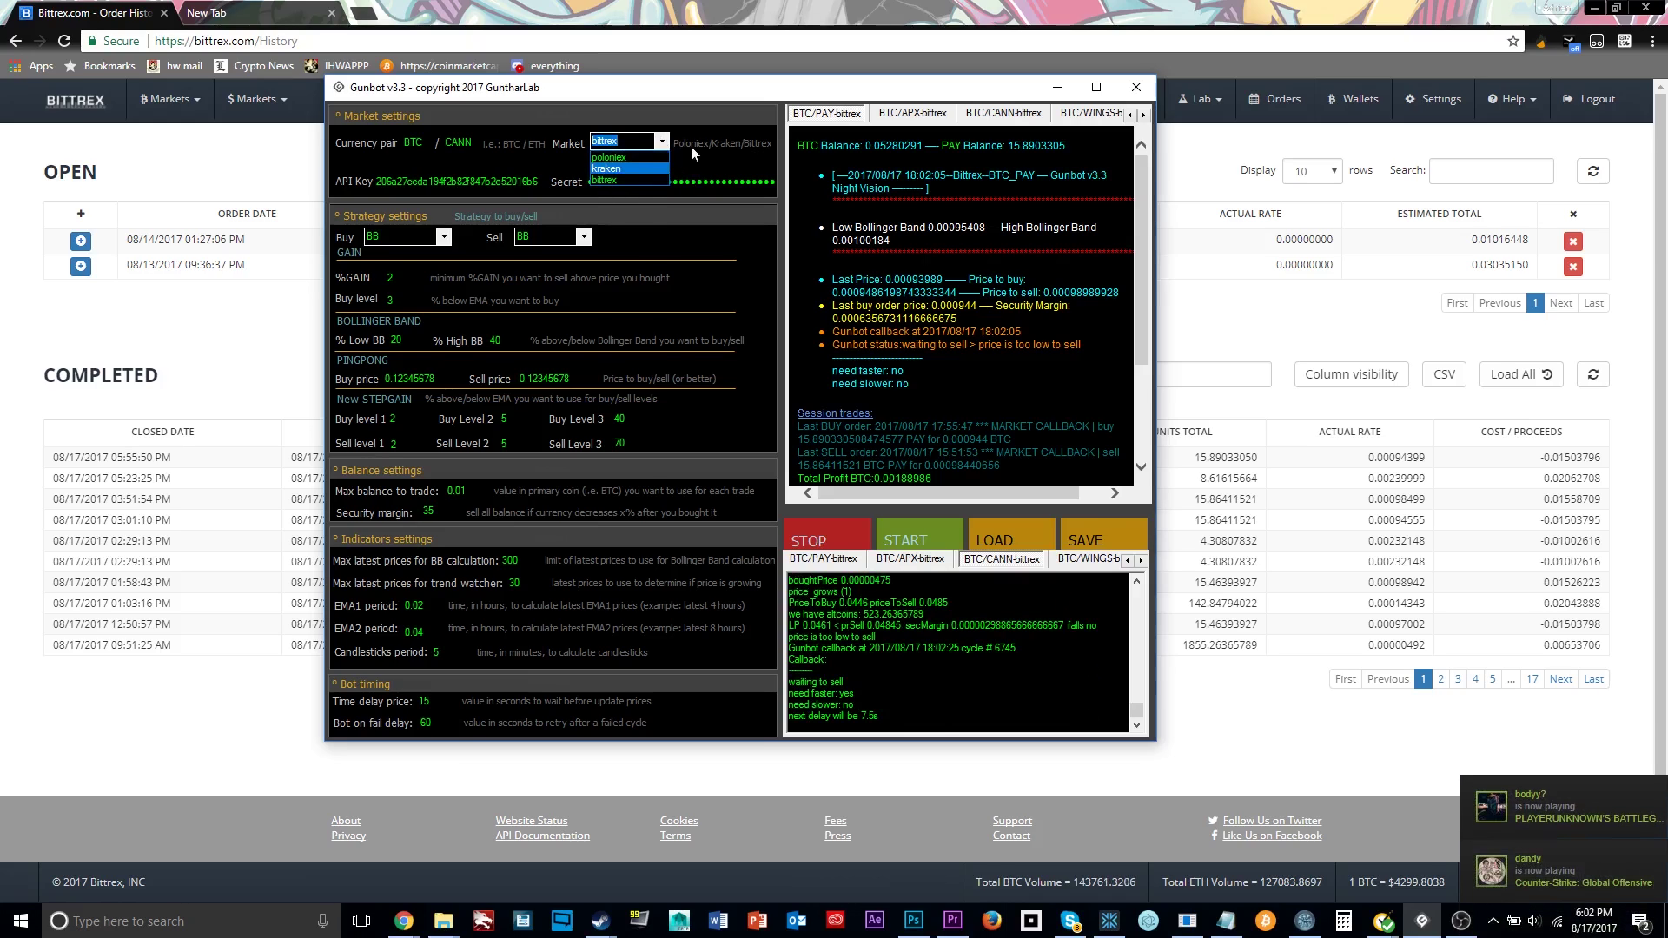
click(665, 142)
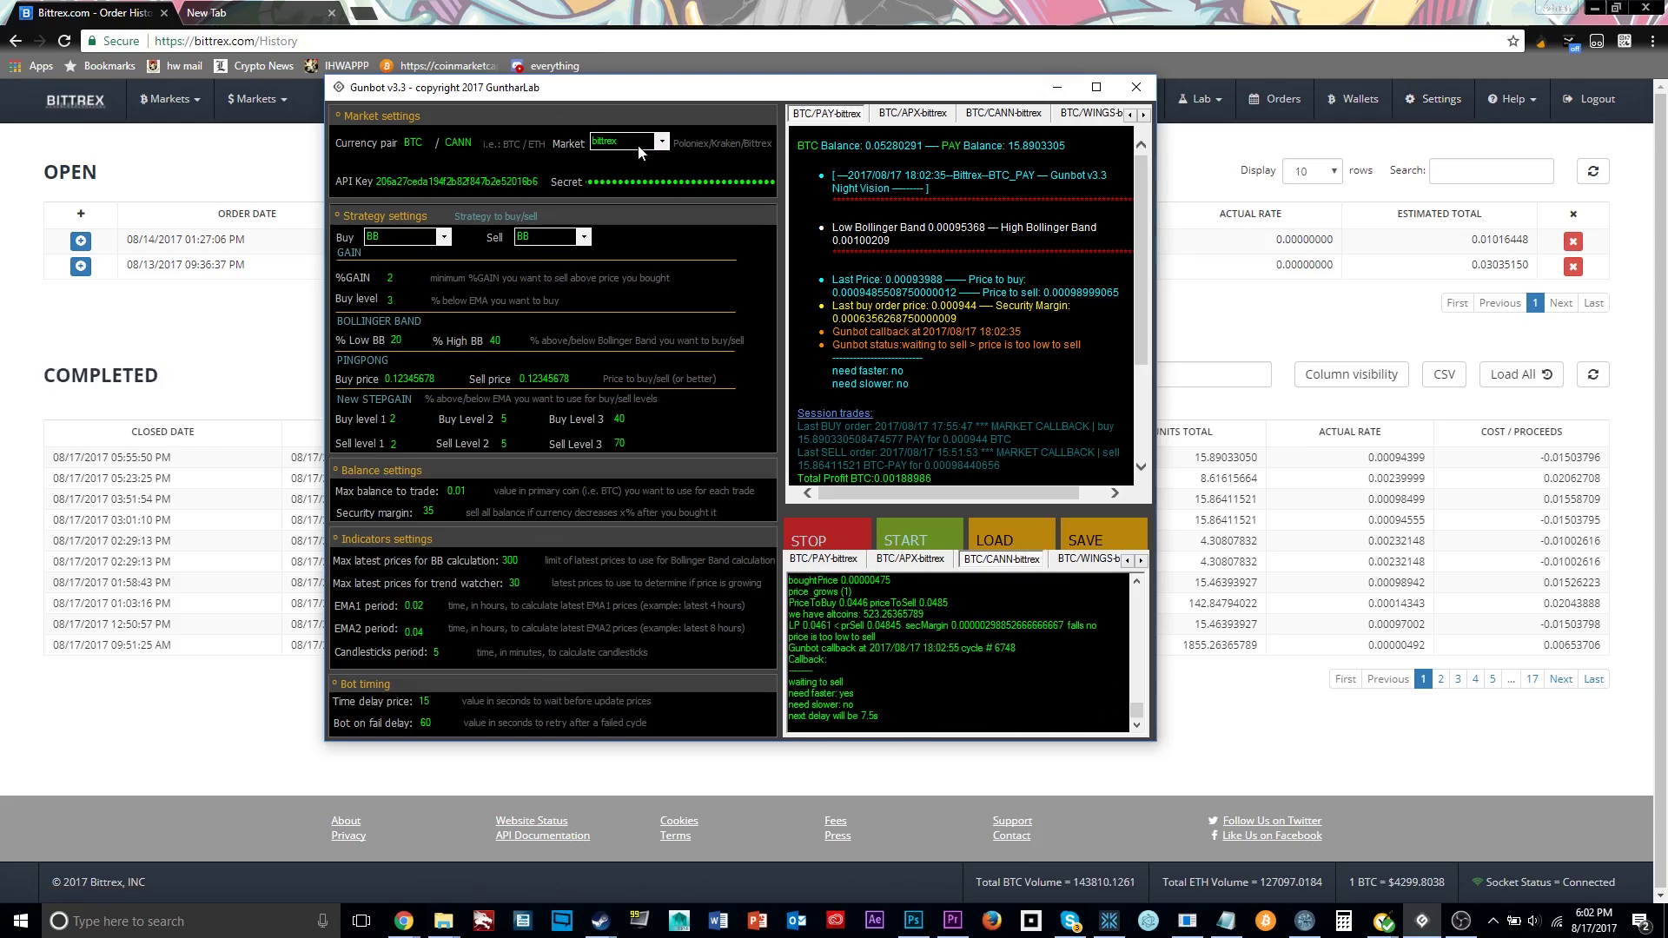
click(661, 144)
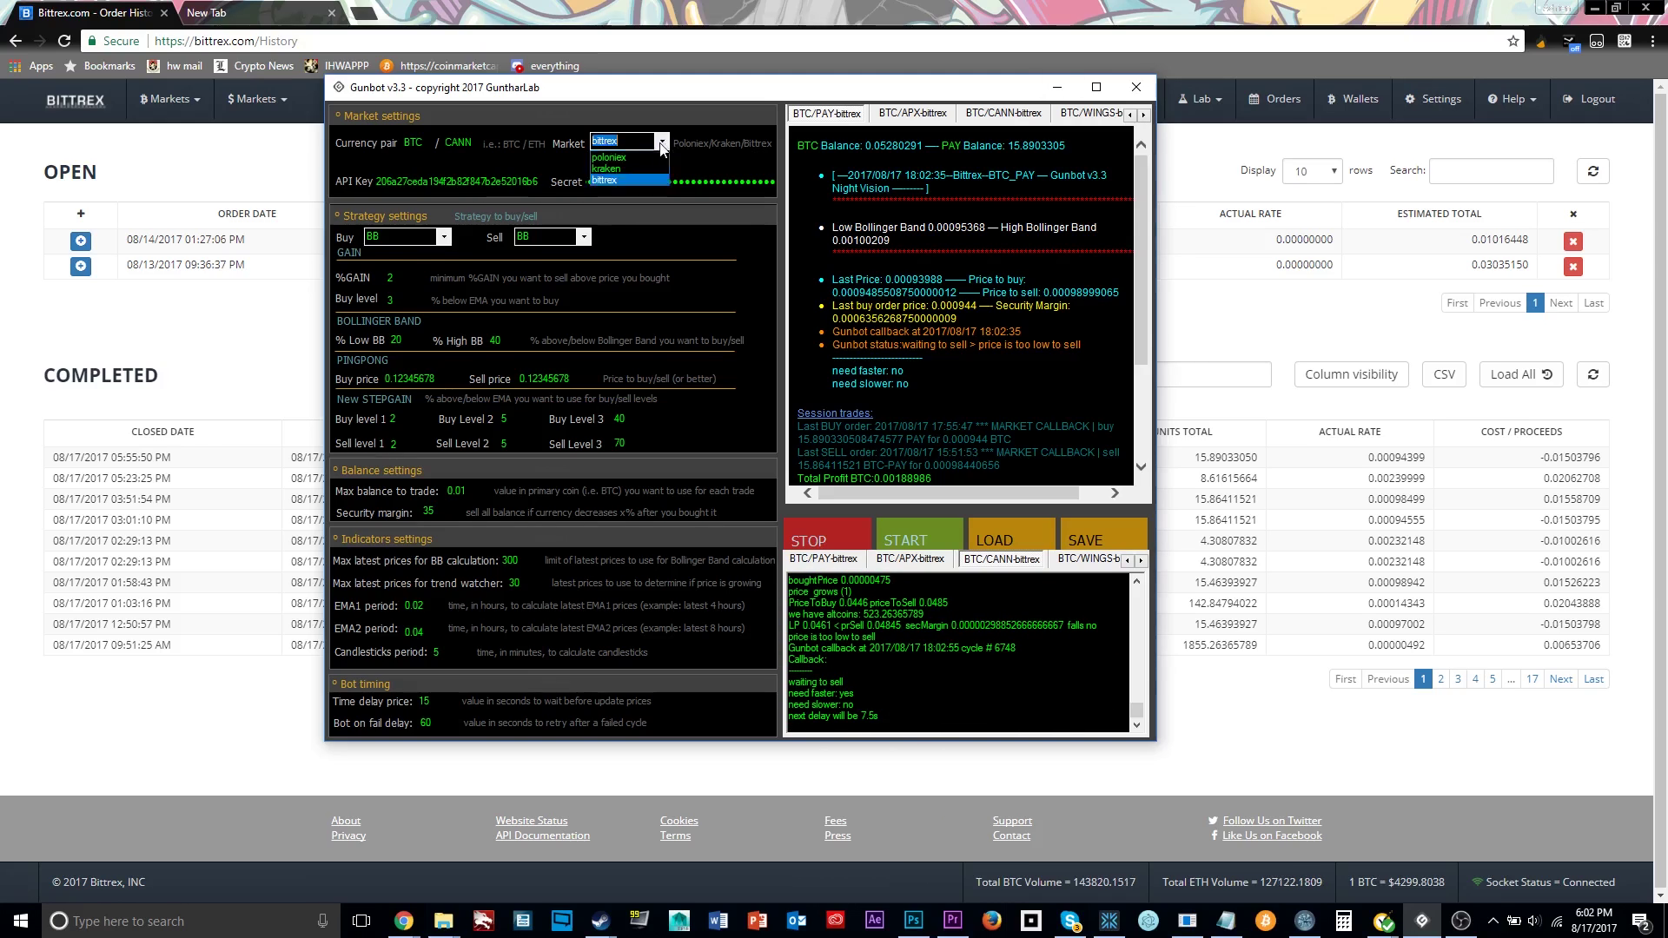
click(661, 145)
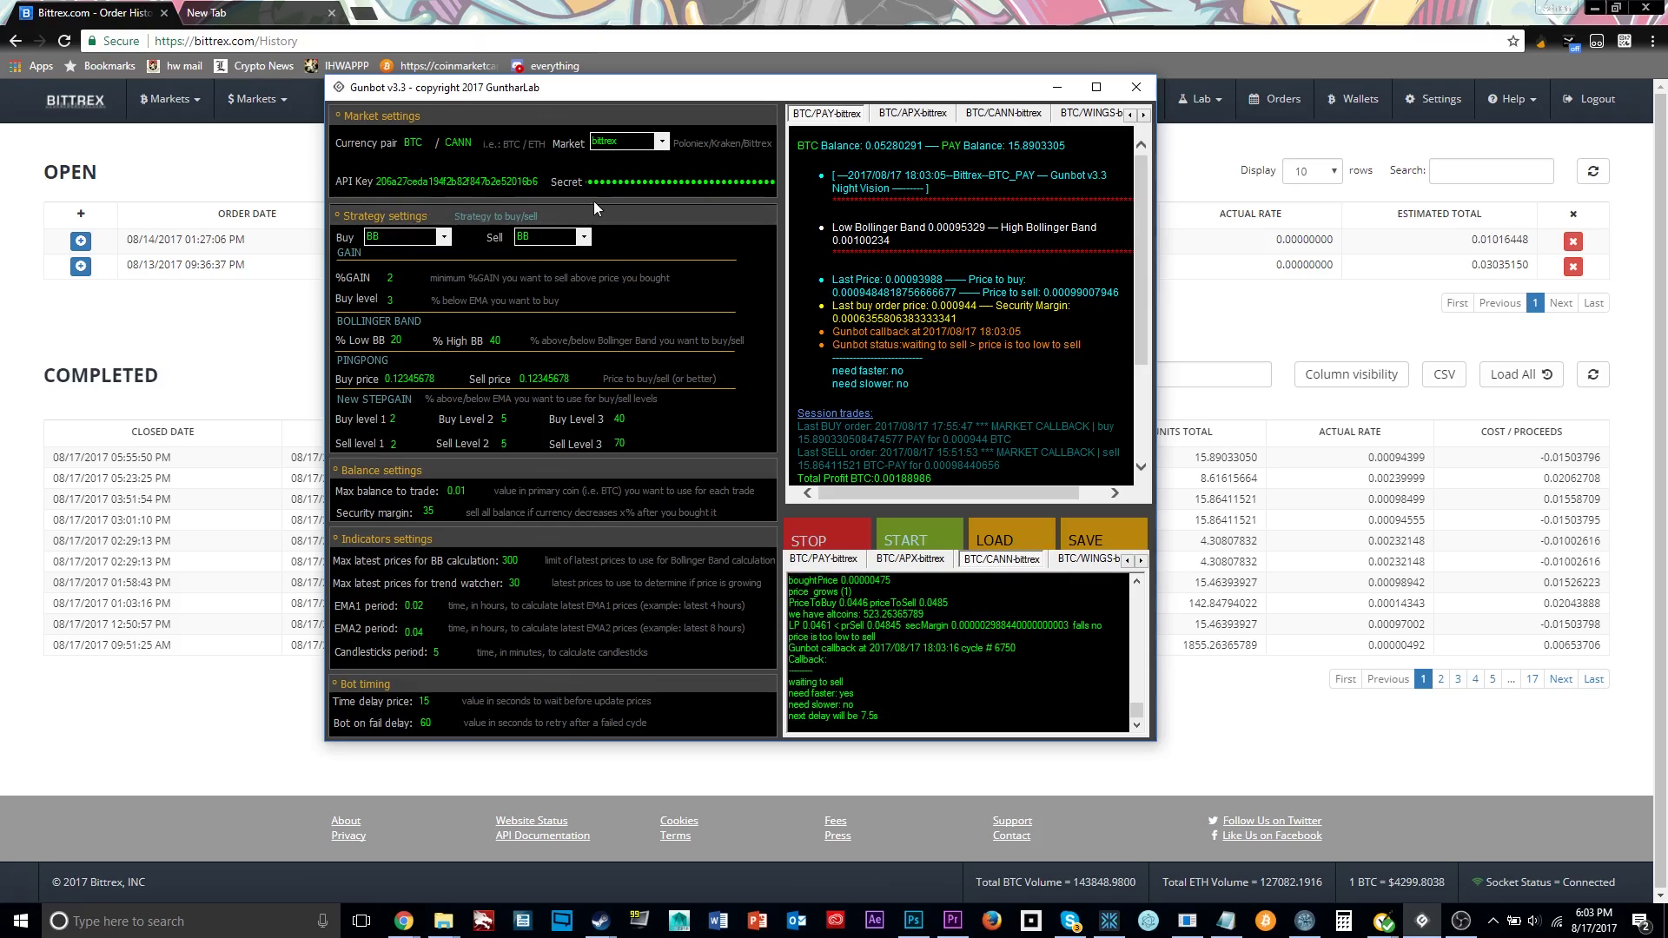
Keep BB as the Gunbot buy strategy.
click(444, 238)
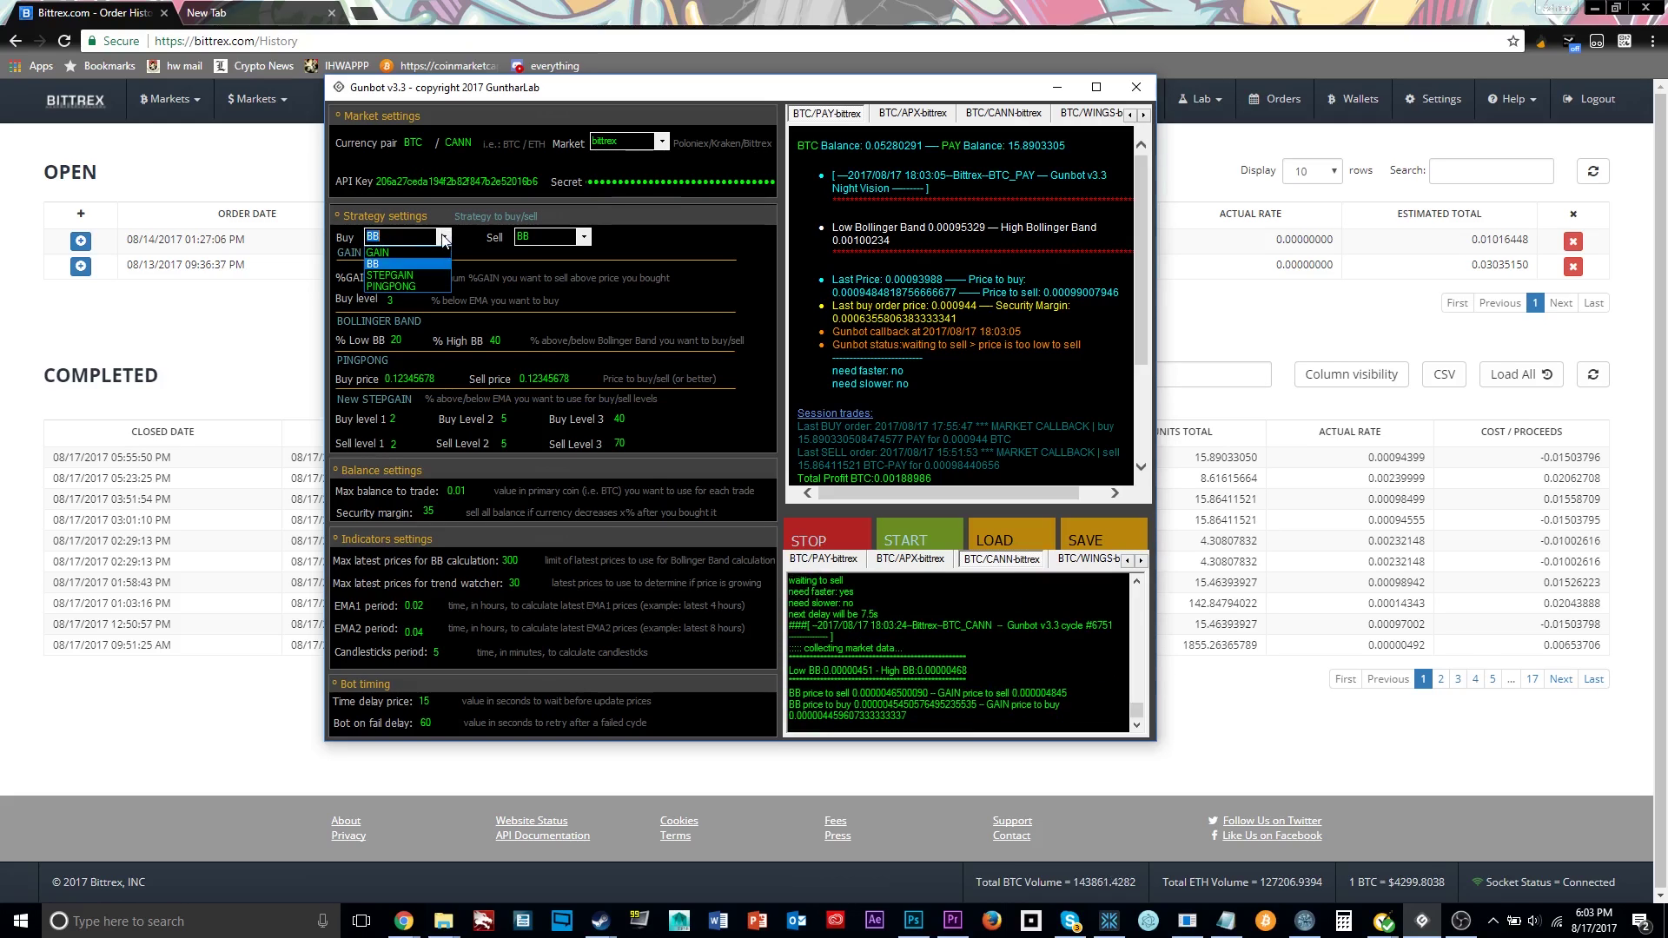
click(448, 241)
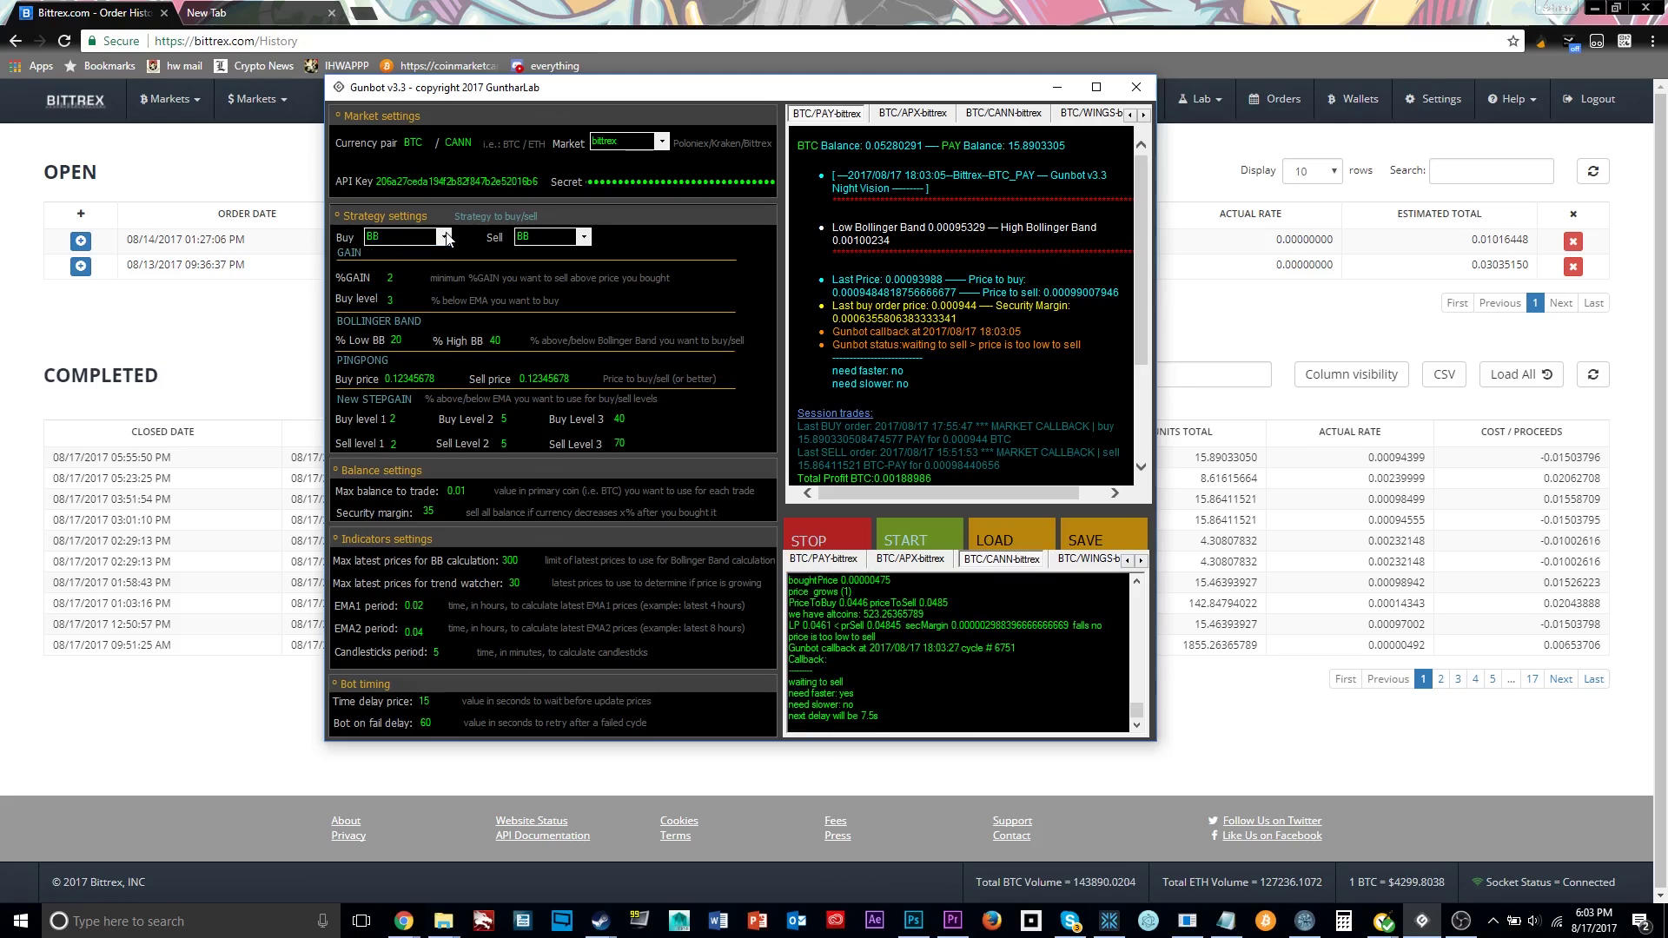
click(445, 238)
click(447, 243)
click(443, 240)
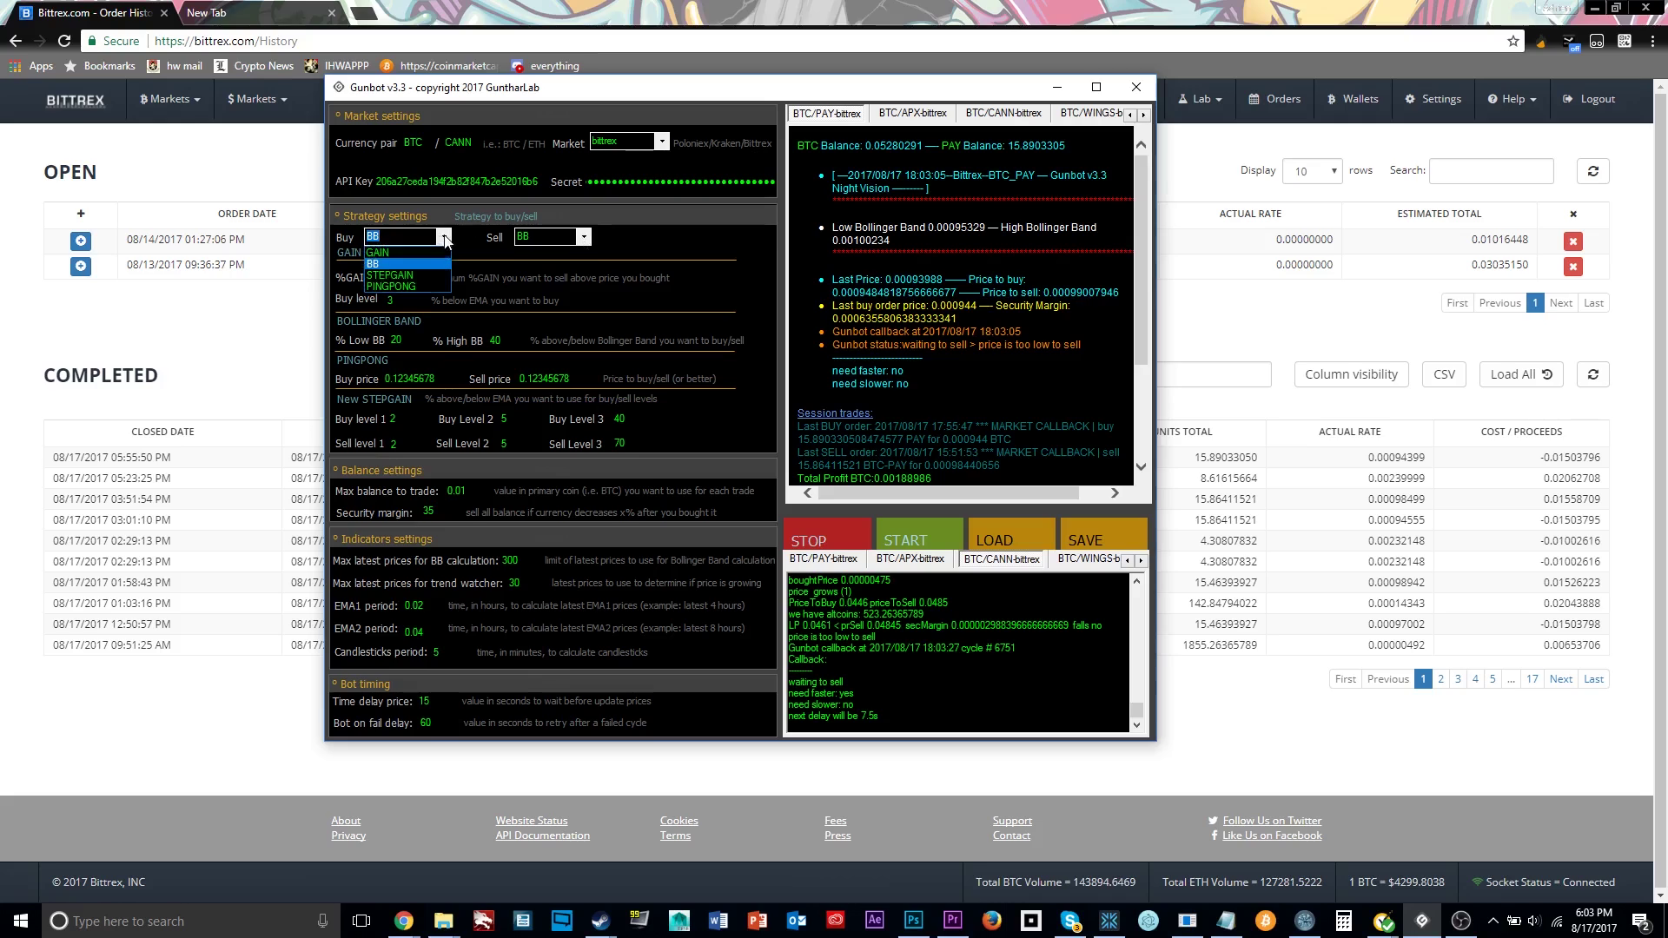
Keep BB as the sell strategy and reconfirm BB for buying.
click(426, 264)
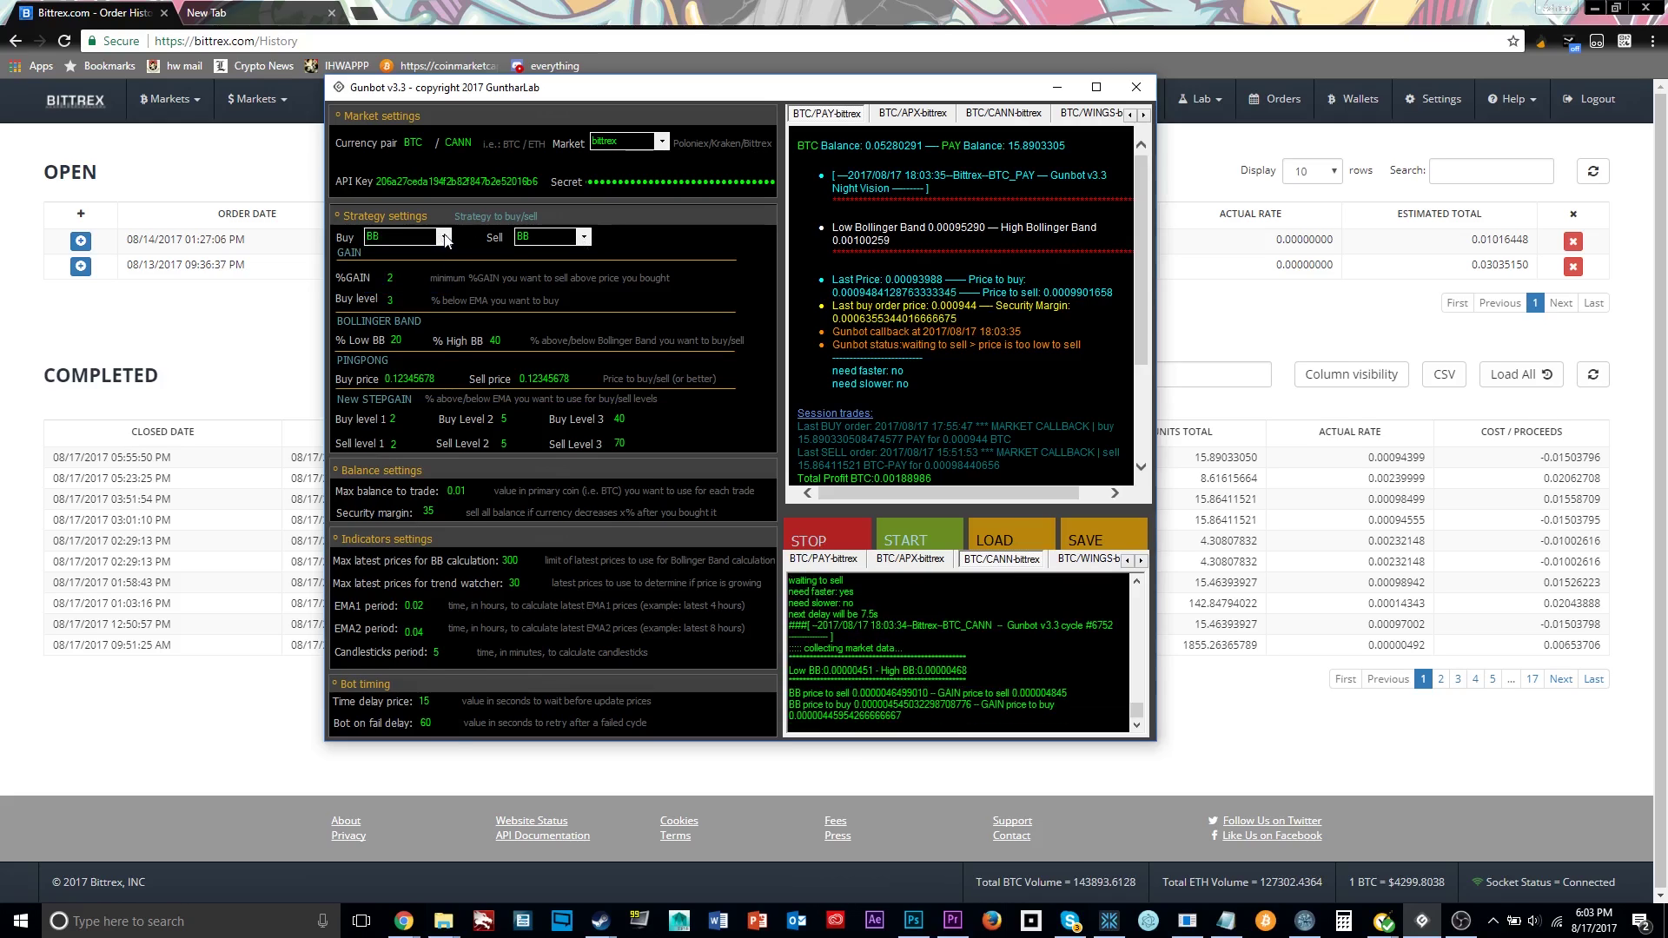
click(443, 237)
click(443, 237)
click(585, 238)
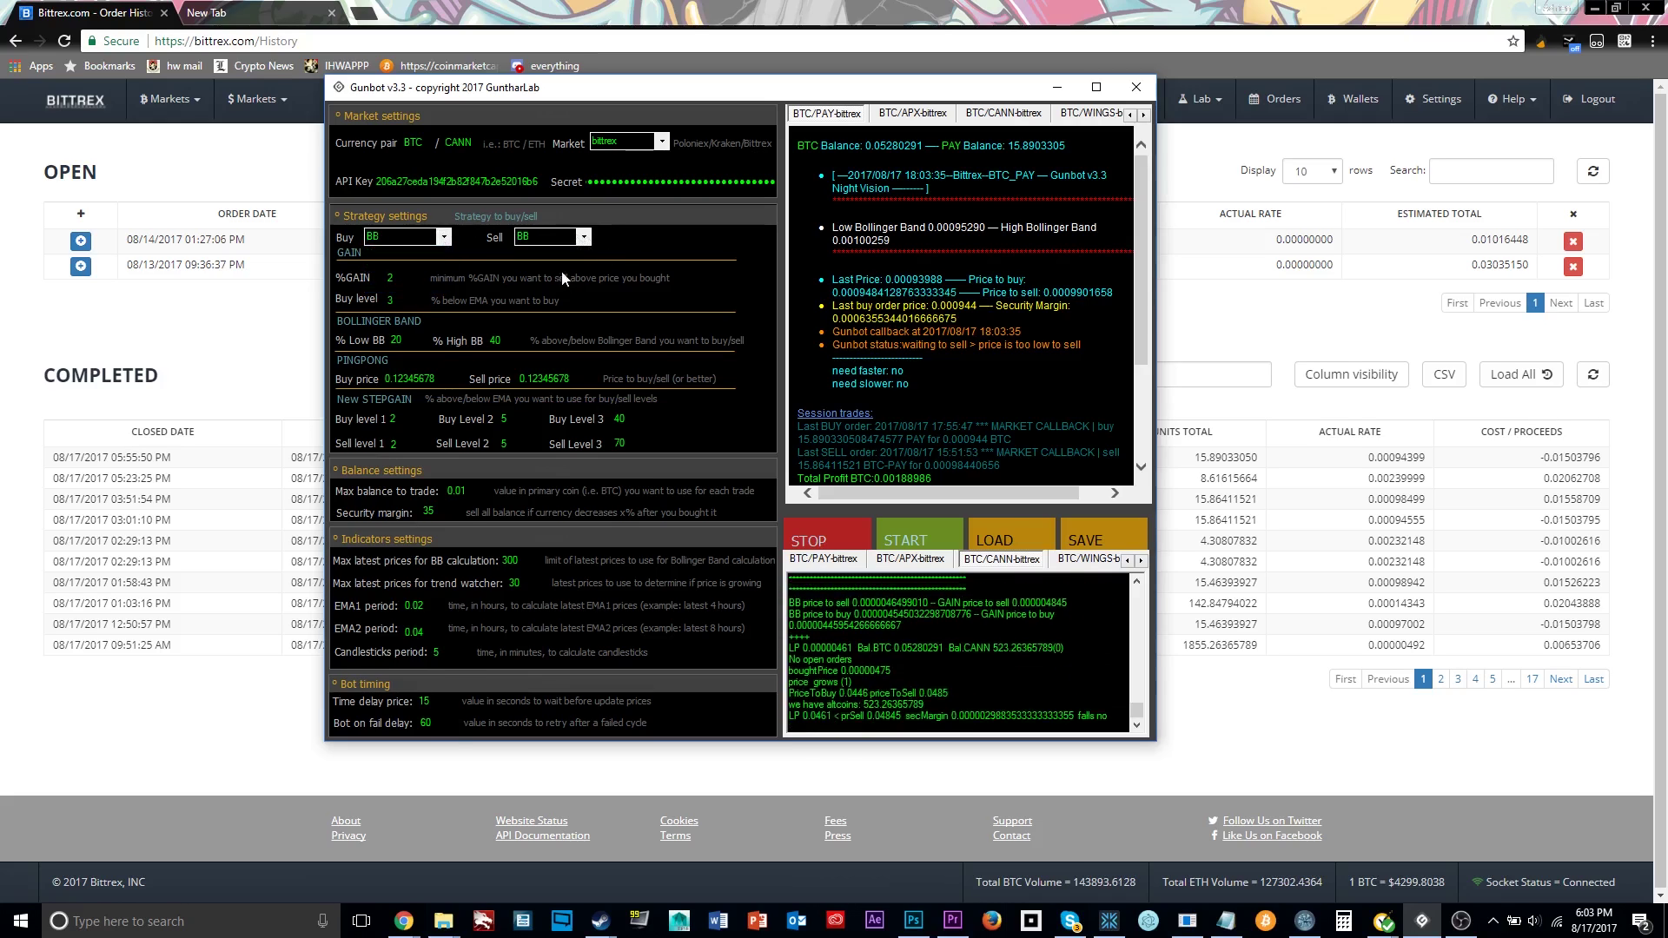
click(586, 240)
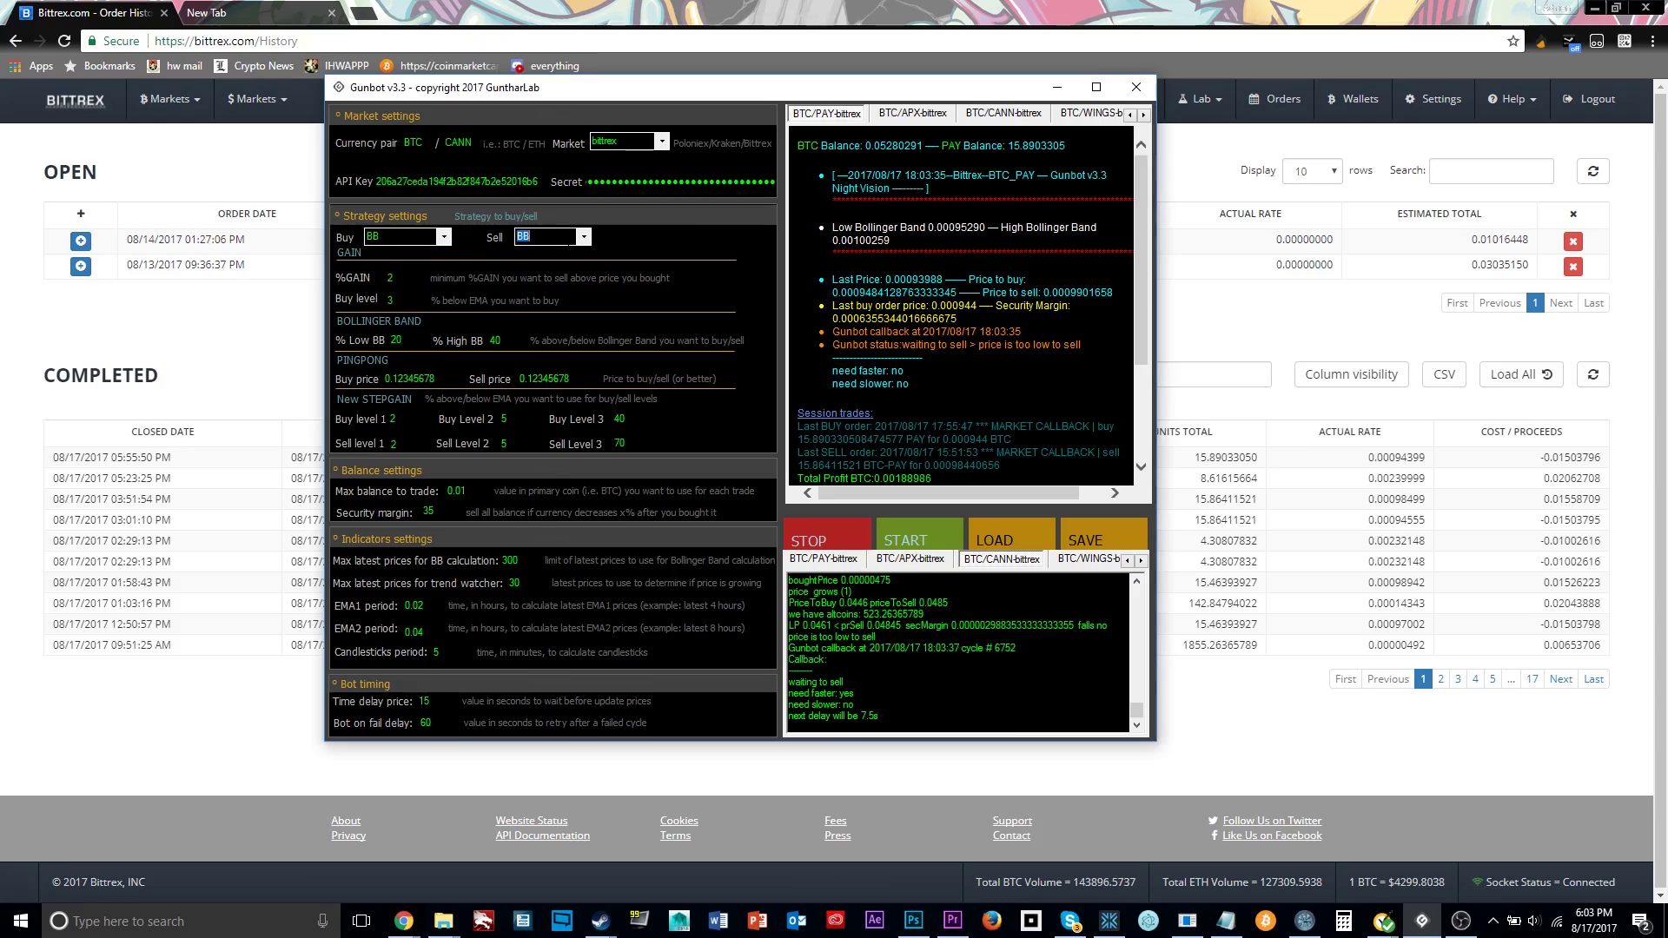
click(705, 246)
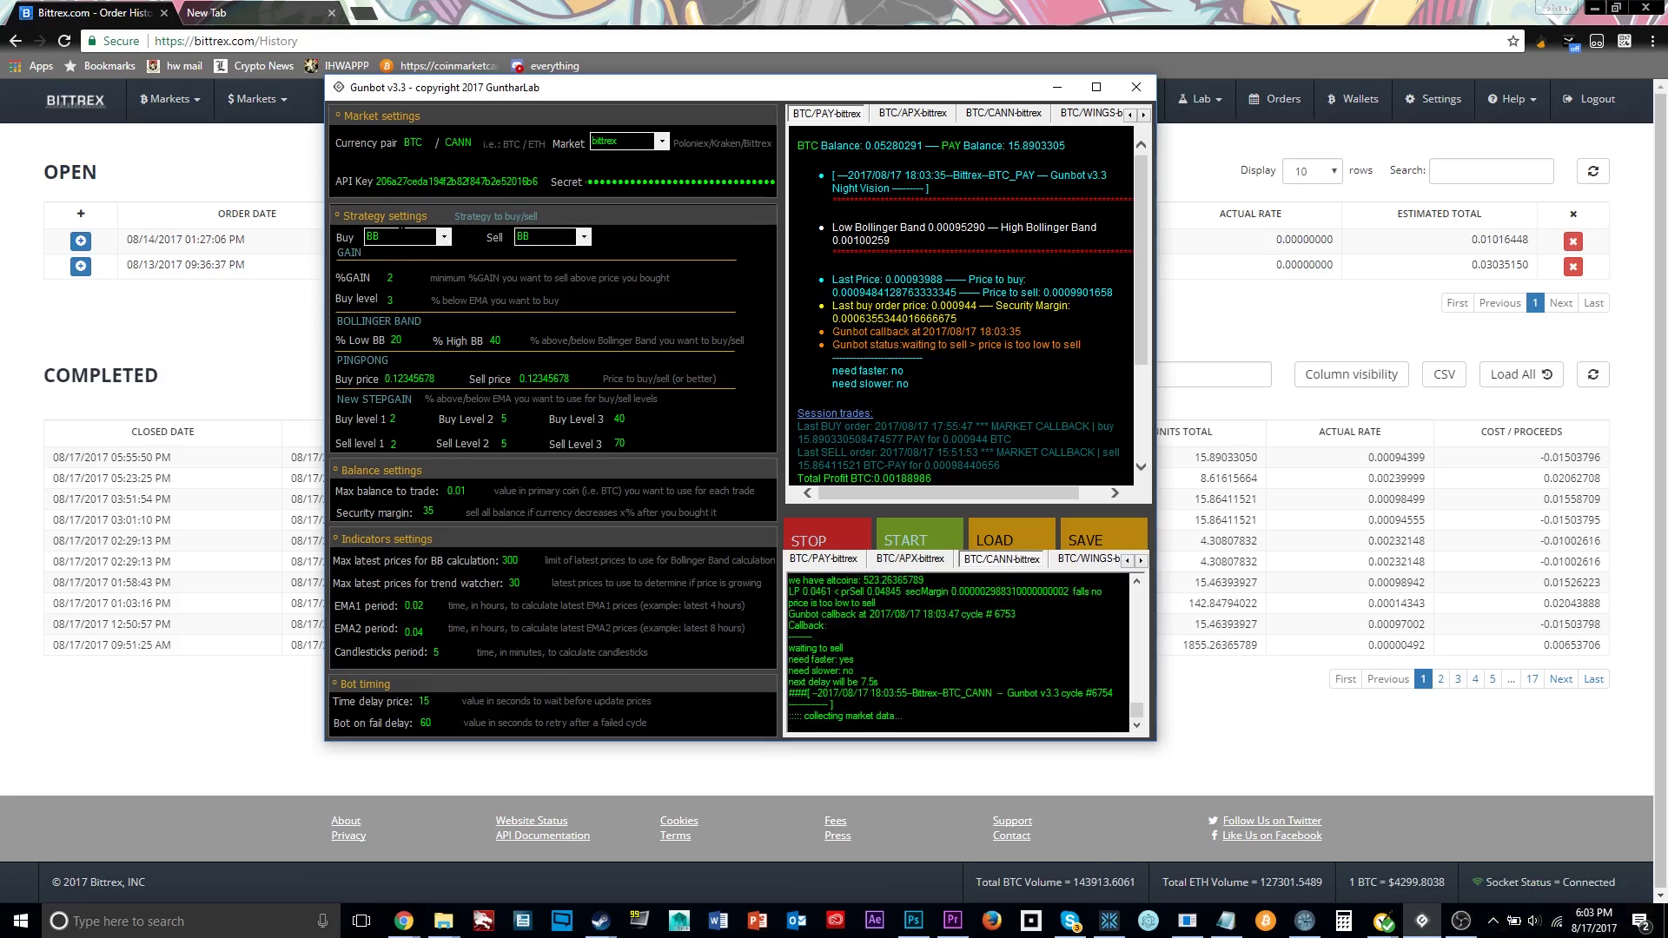
click(448, 236)
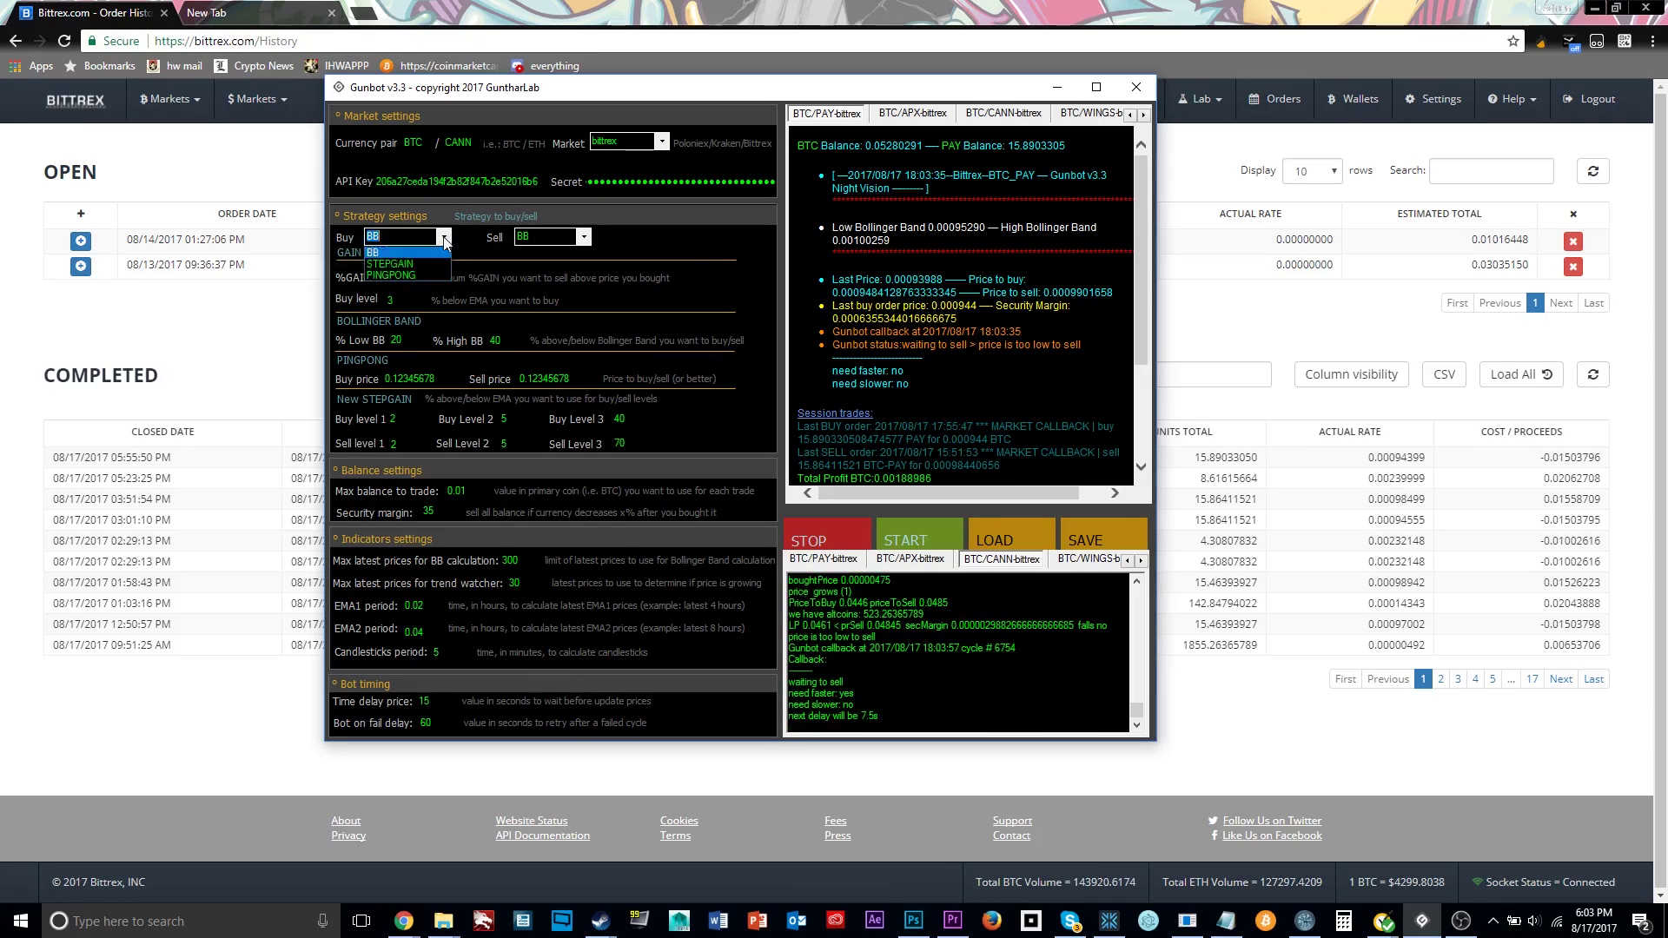
click(443, 238)
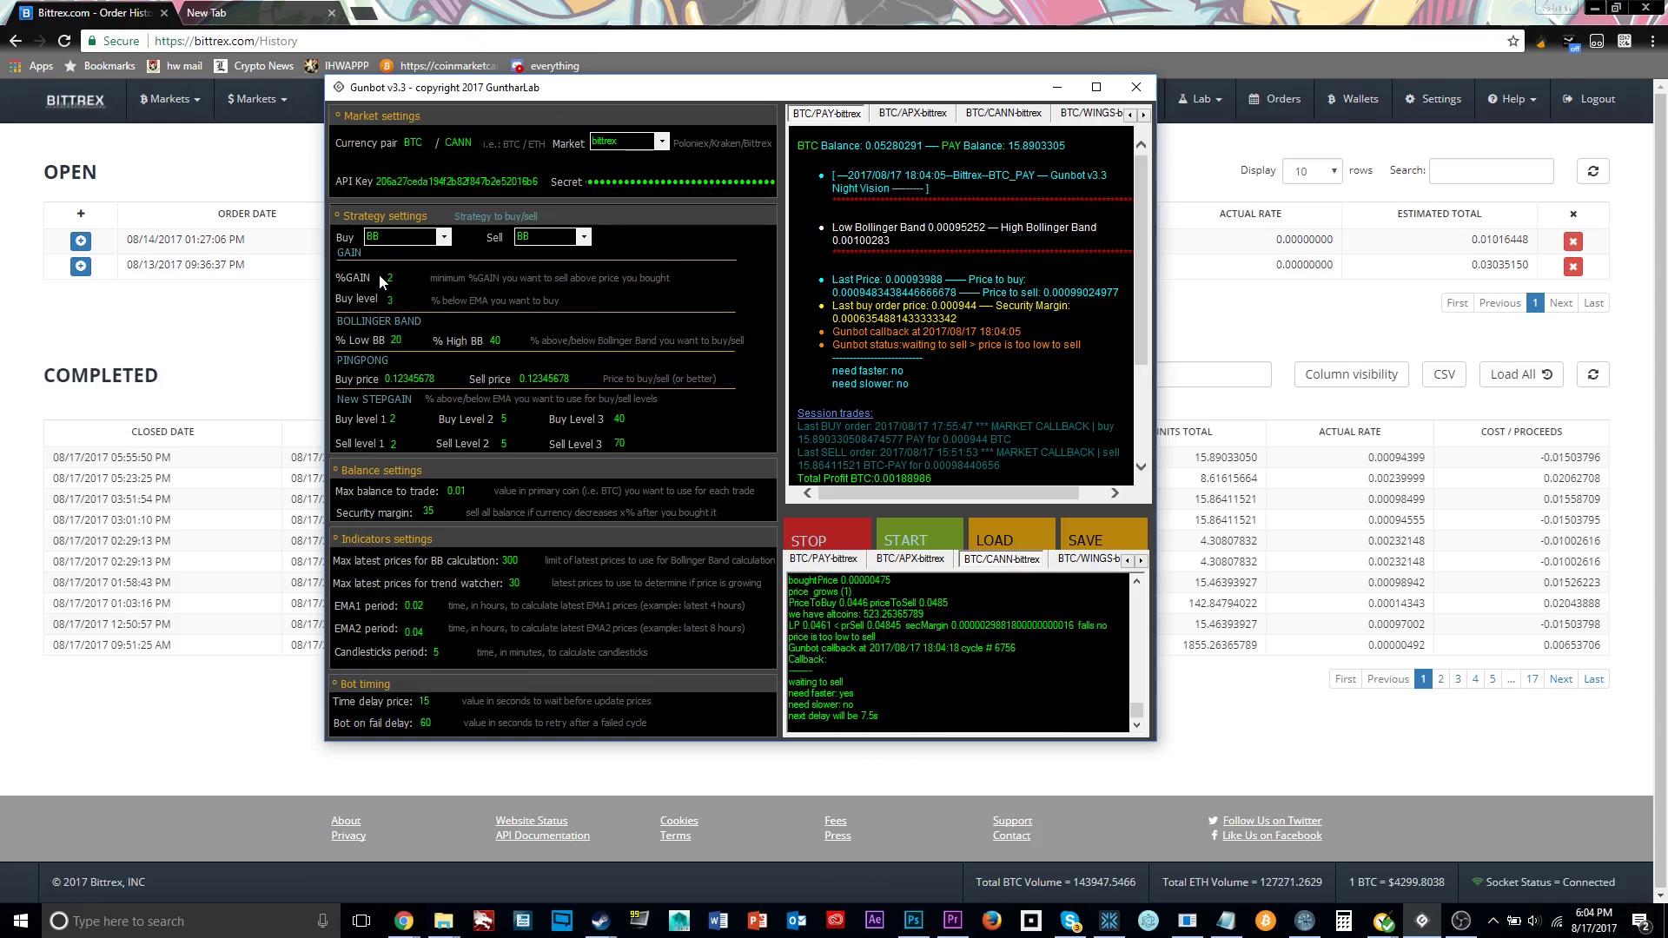
click(442, 240)
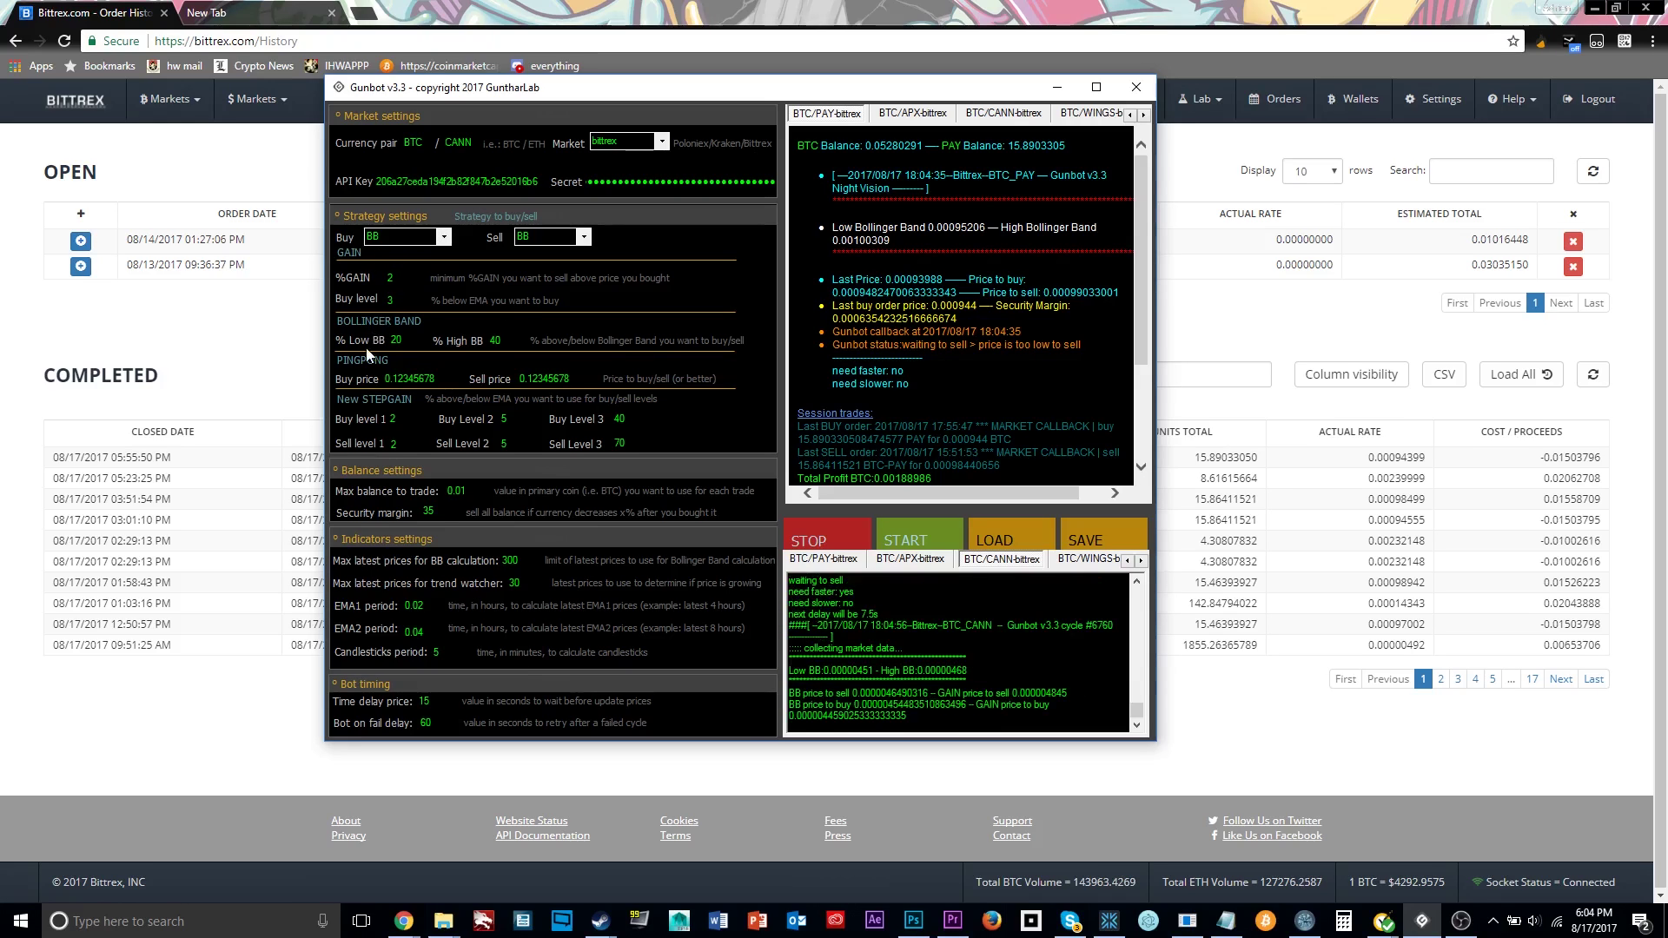
Switch to Bittrex's BTC-ADX market and overlay Bollinger Bands on its 30-minute chart.
click(1228, 226)
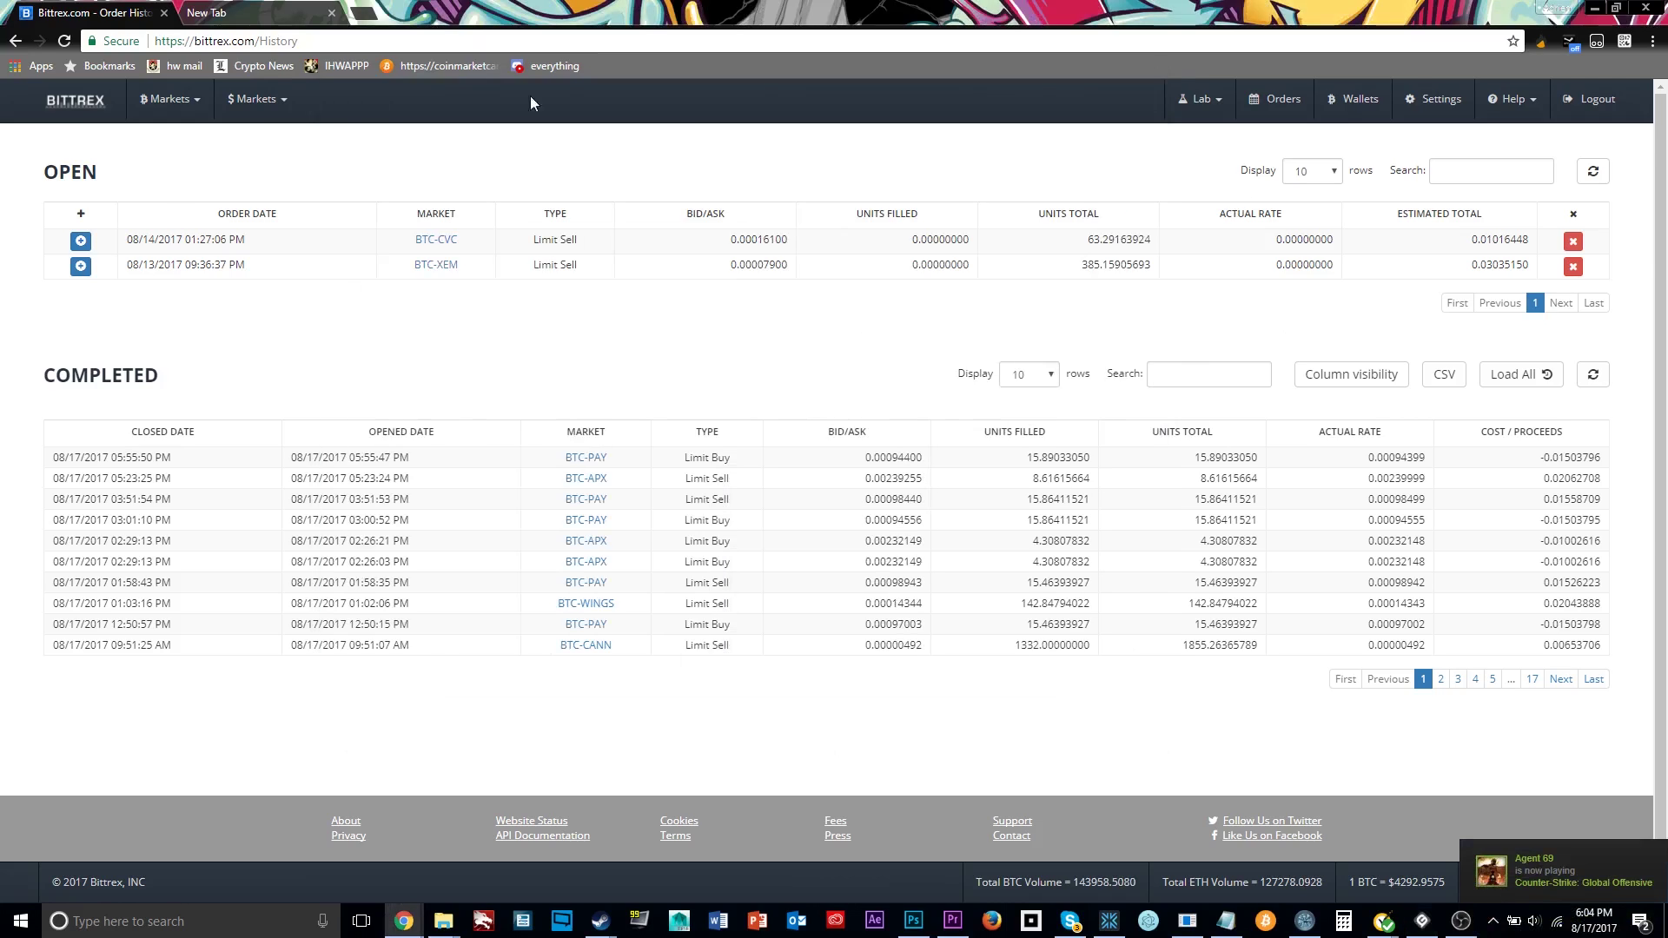
click(169, 98)
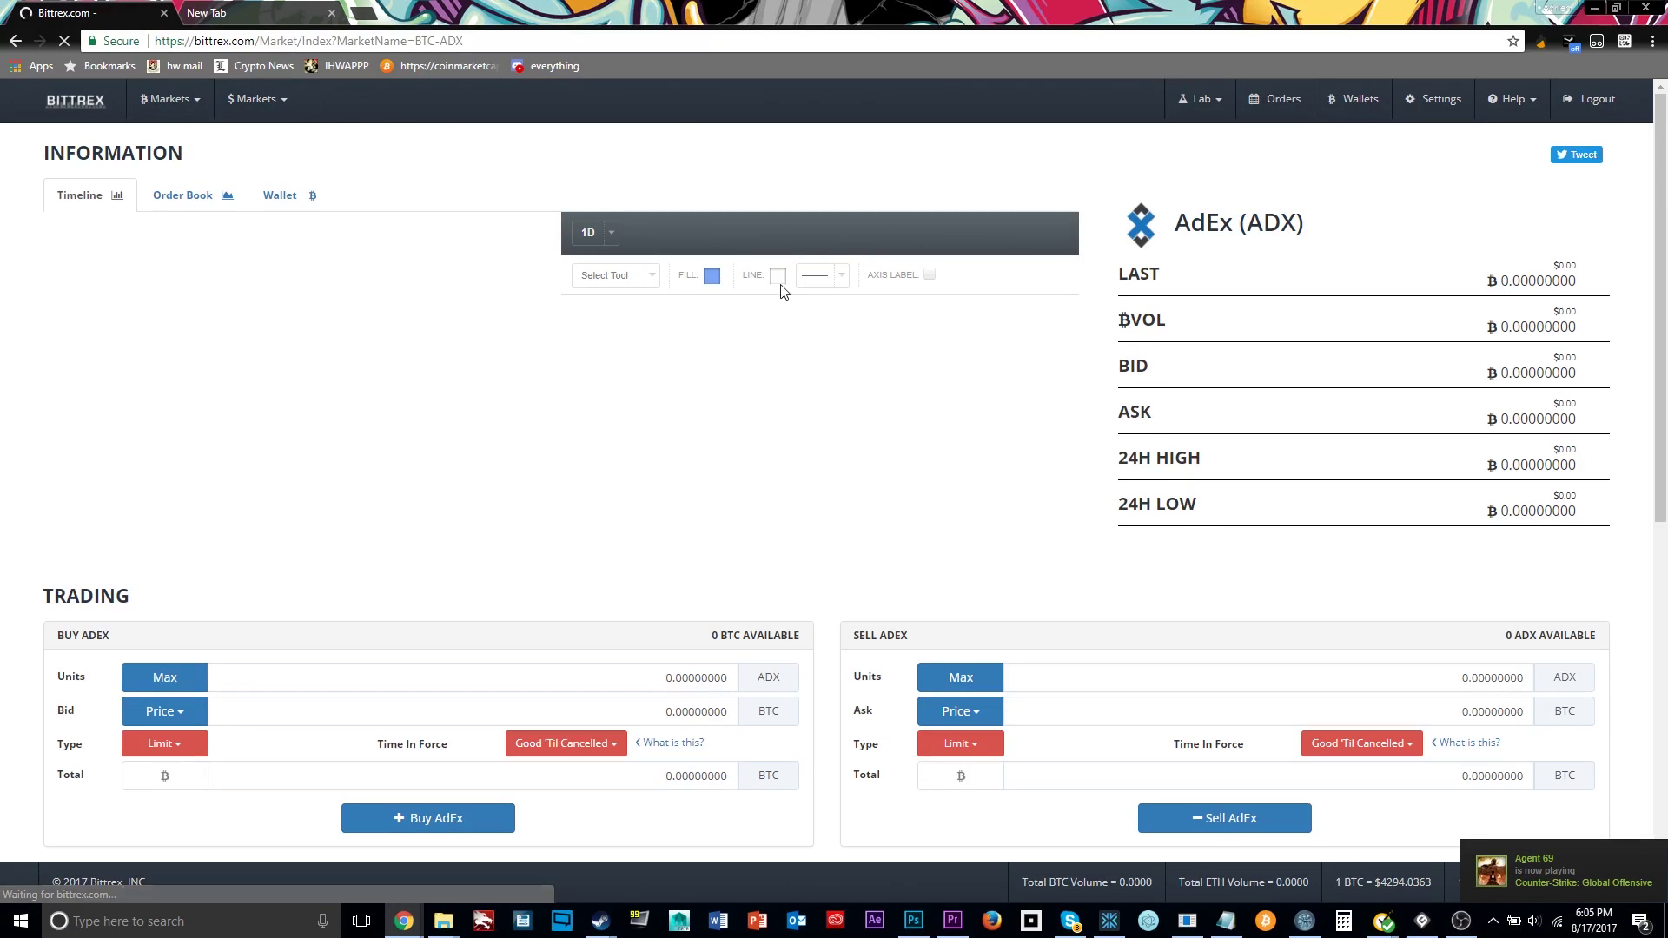
click(895, 234)
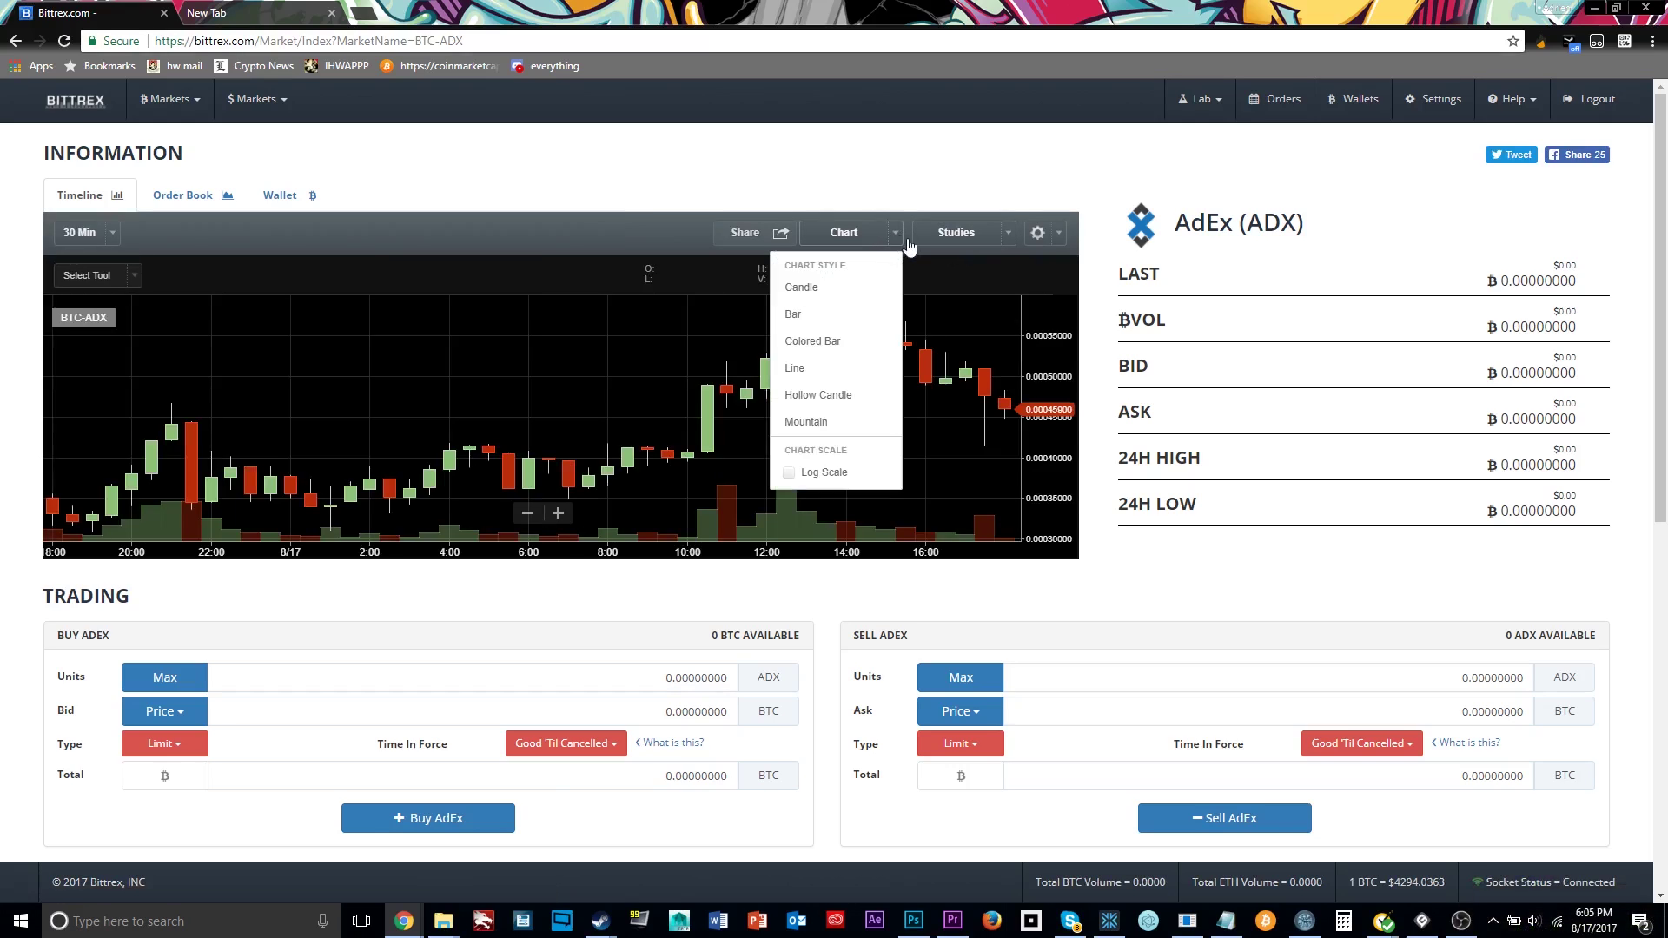
click(956, 232)
click(546, 319)
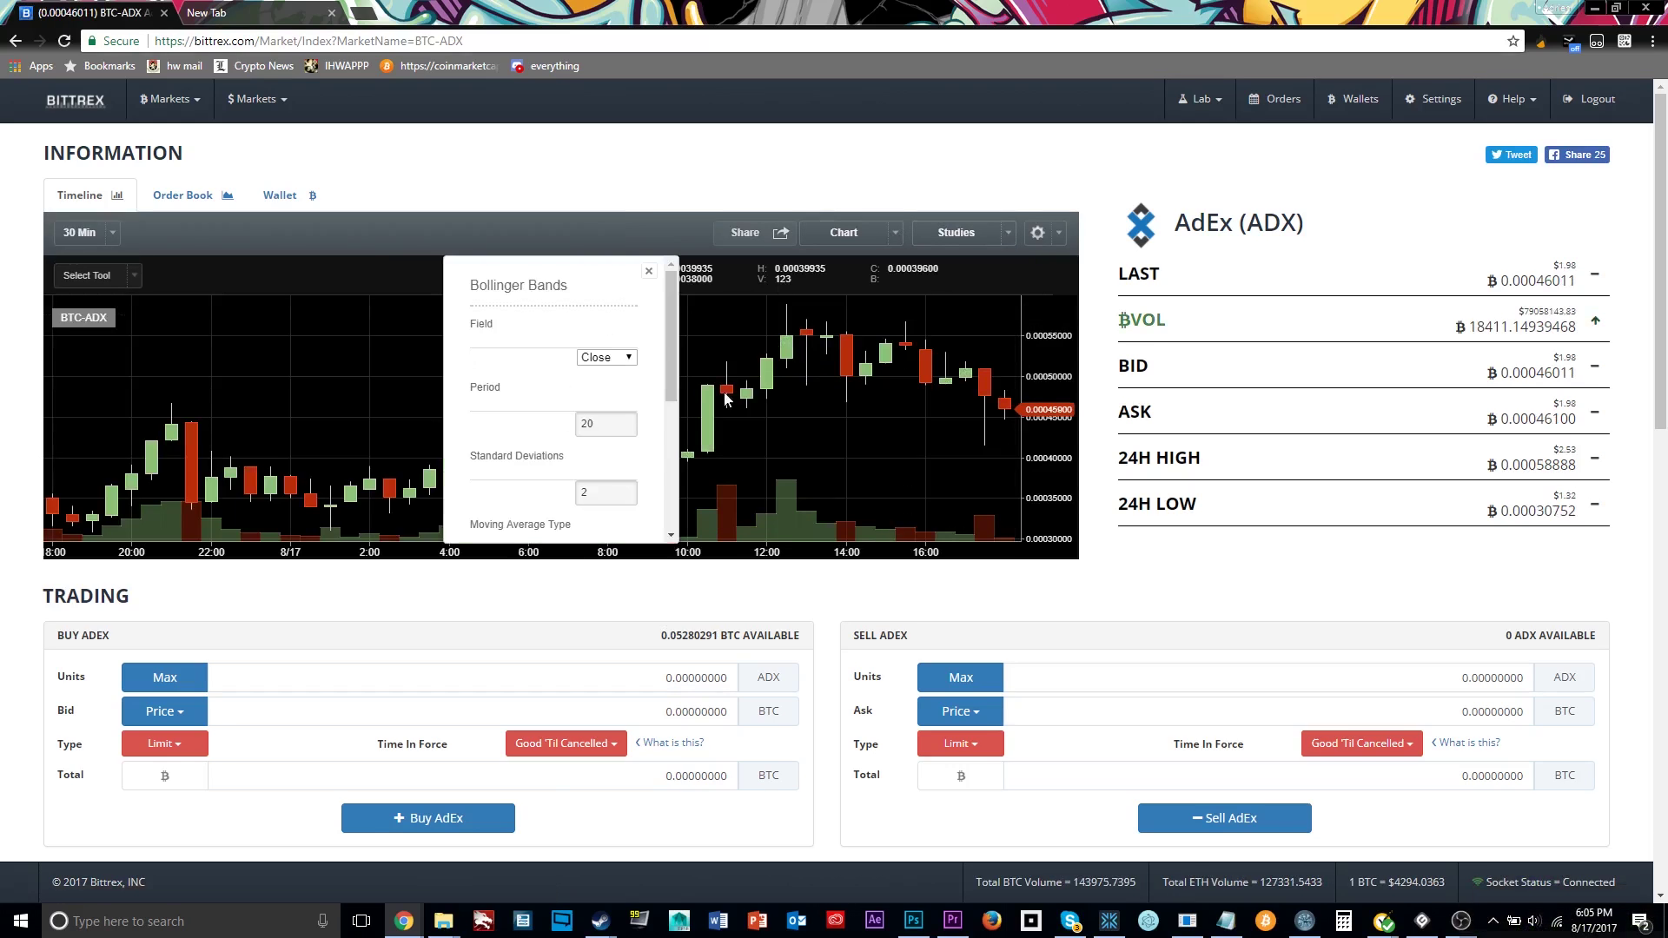
scroll(670, 391, down, 3)
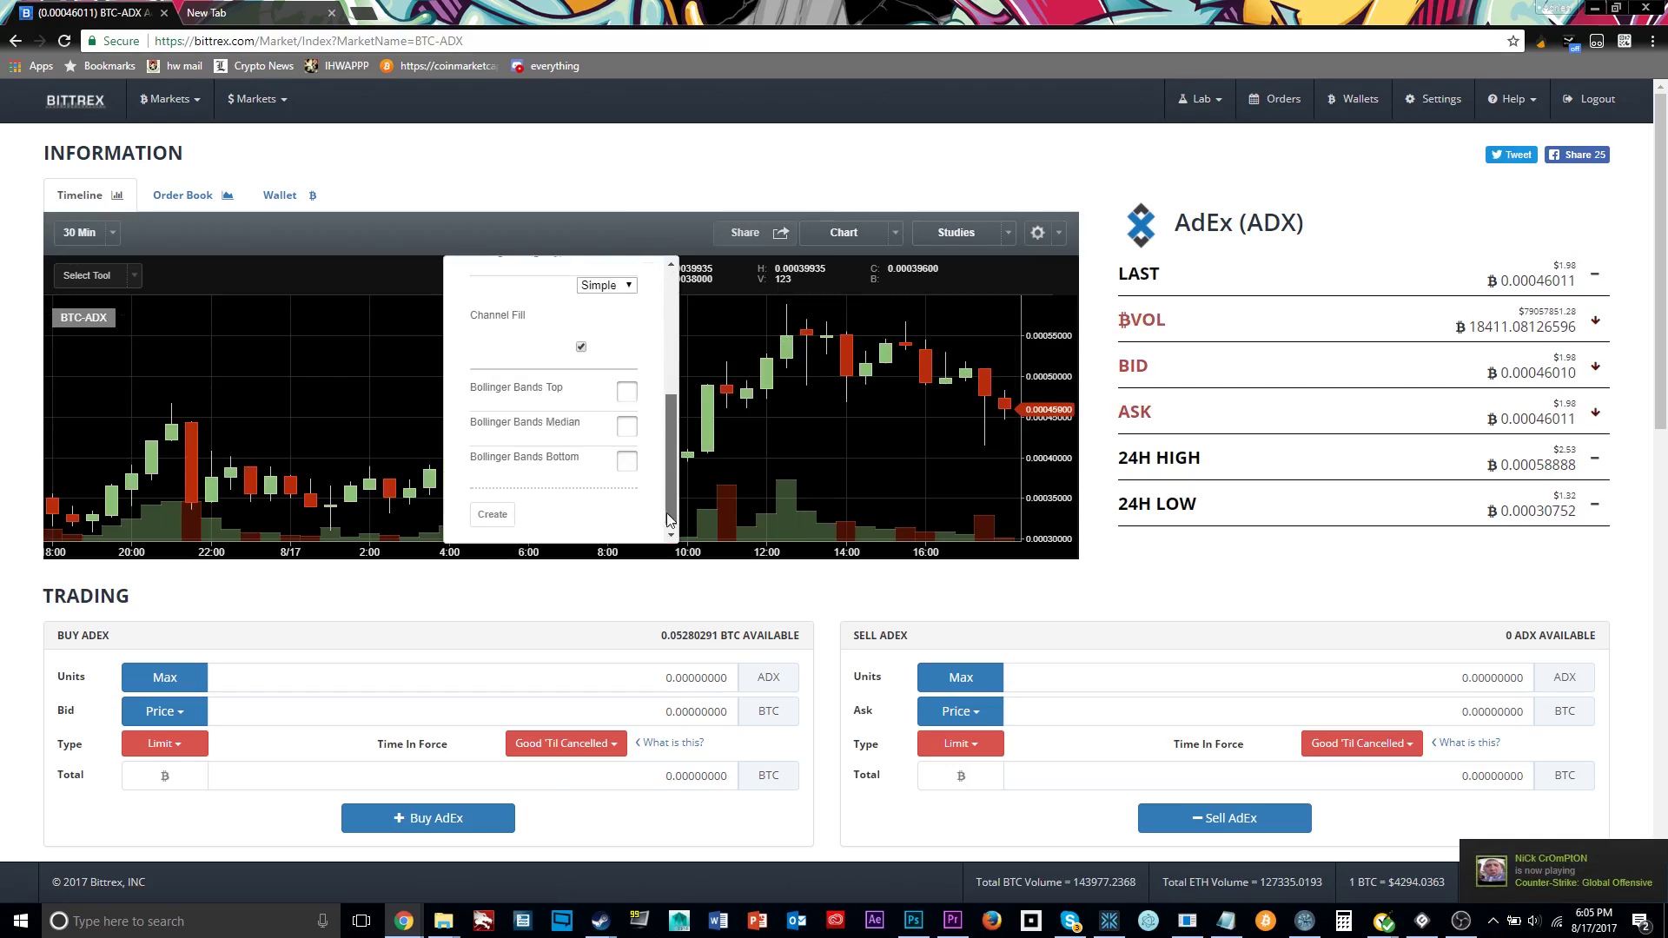
click(494, 510)
scroll(803, 439, down, 5)
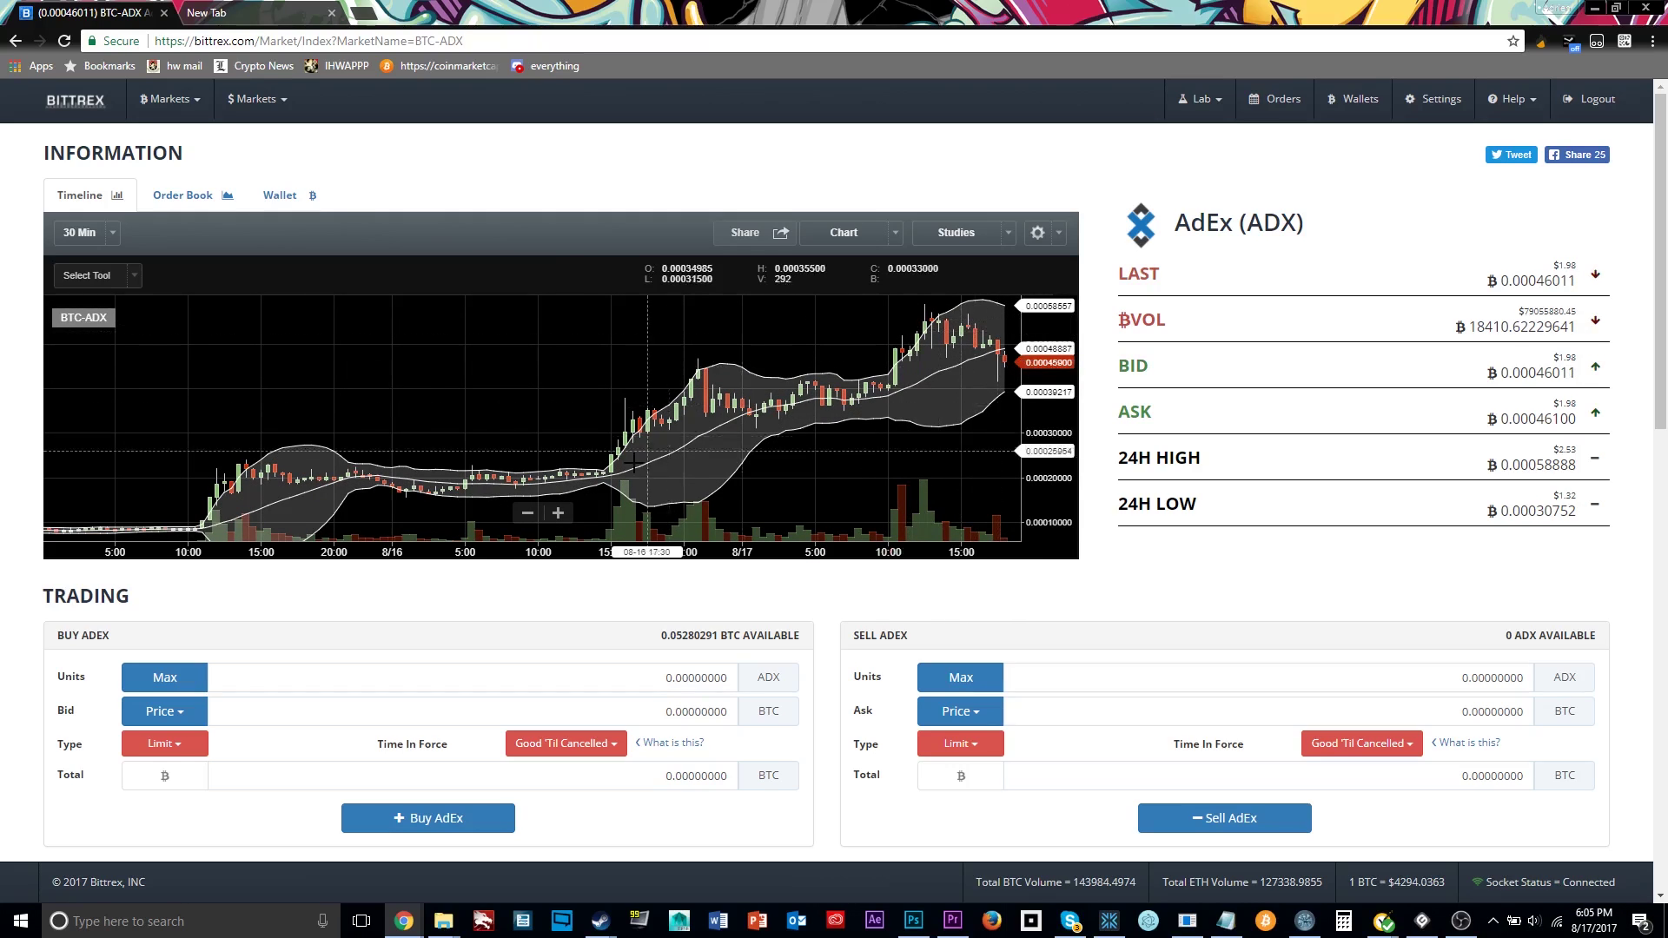
scroll(528, 477, down, 2)
scroll(527, 477, up, 2)
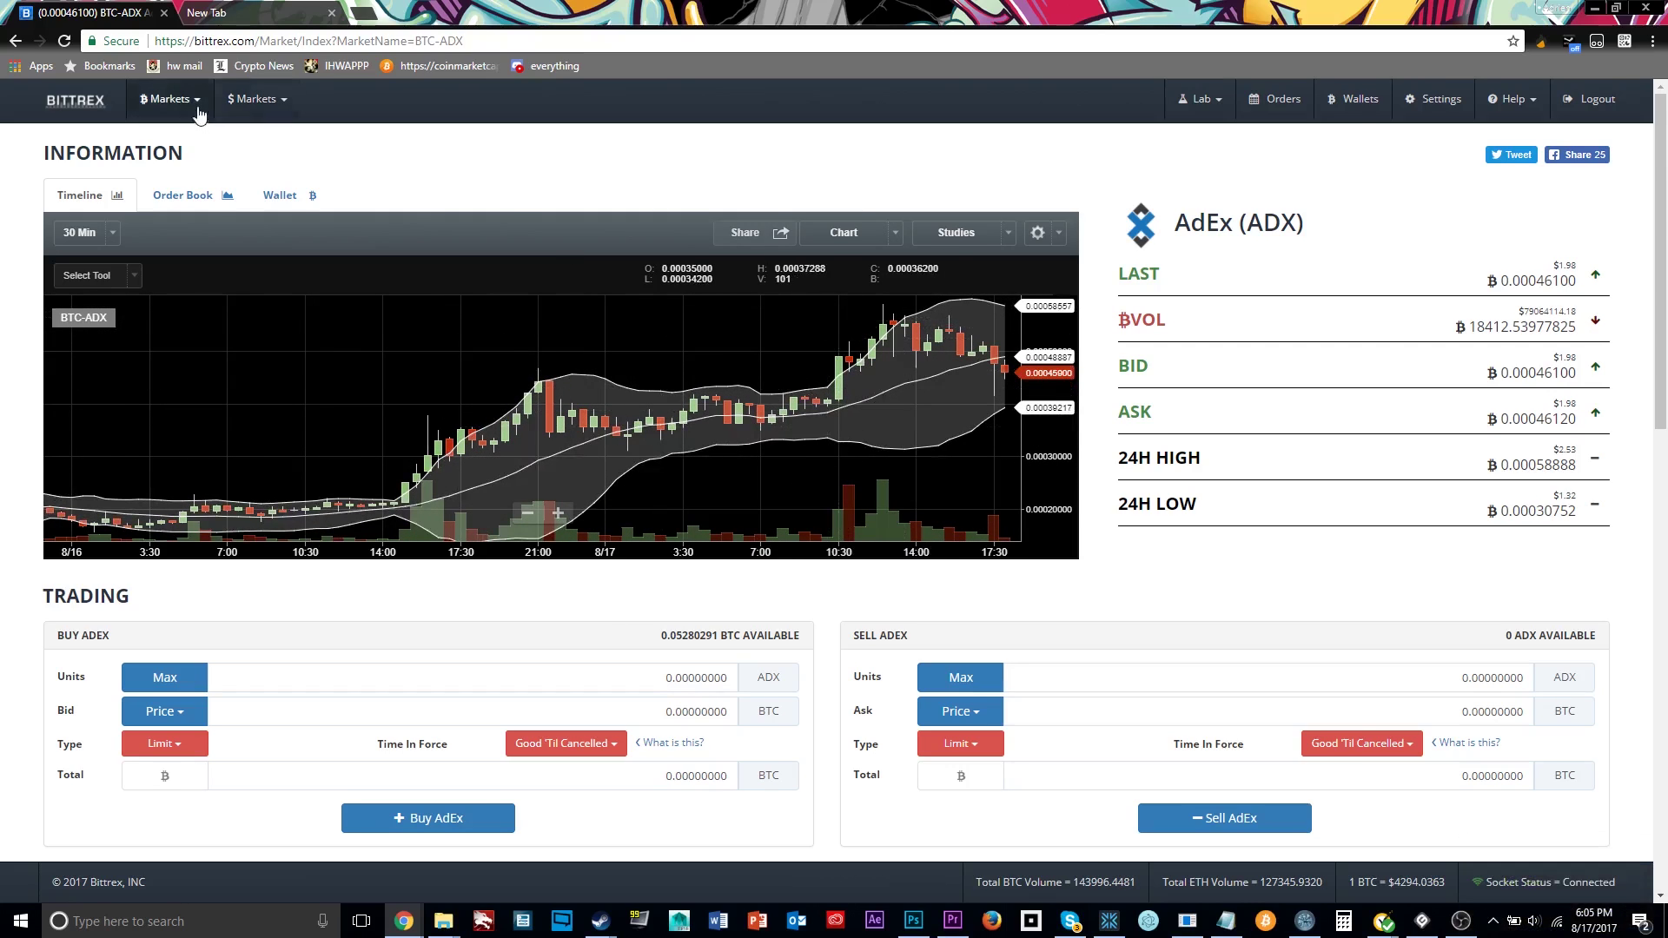
Open BTC-MTL with Bollinger Bands charted, then bring Gunbot back to the front.
click(168, 99)
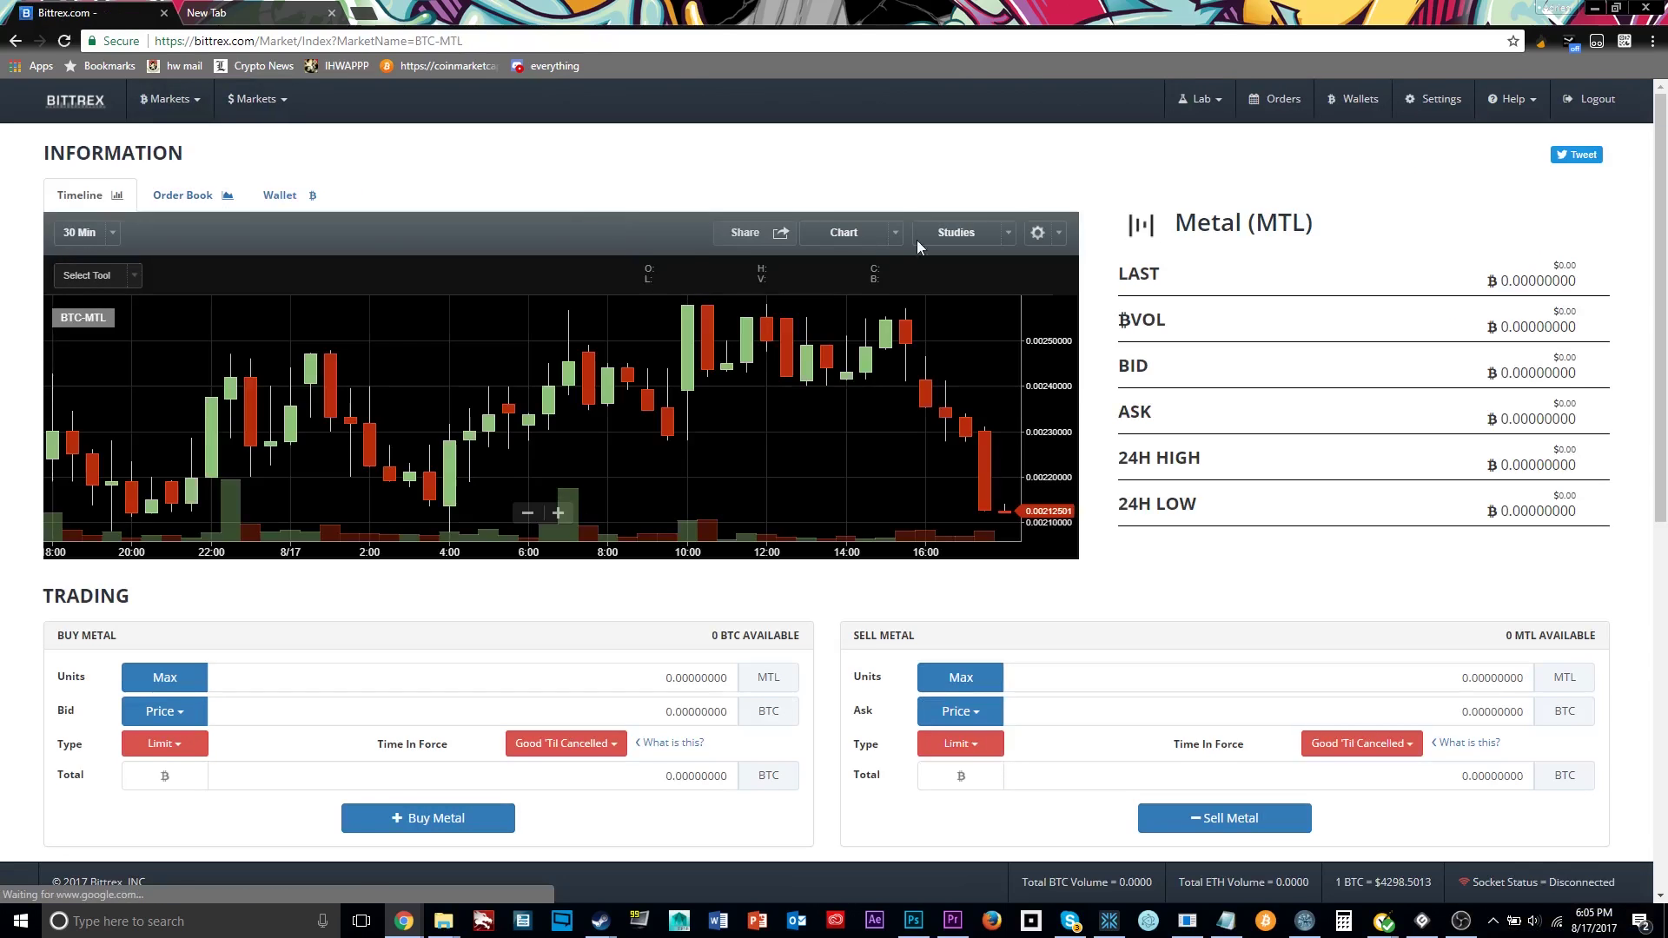
click(895, 233)
click(1009, 232)
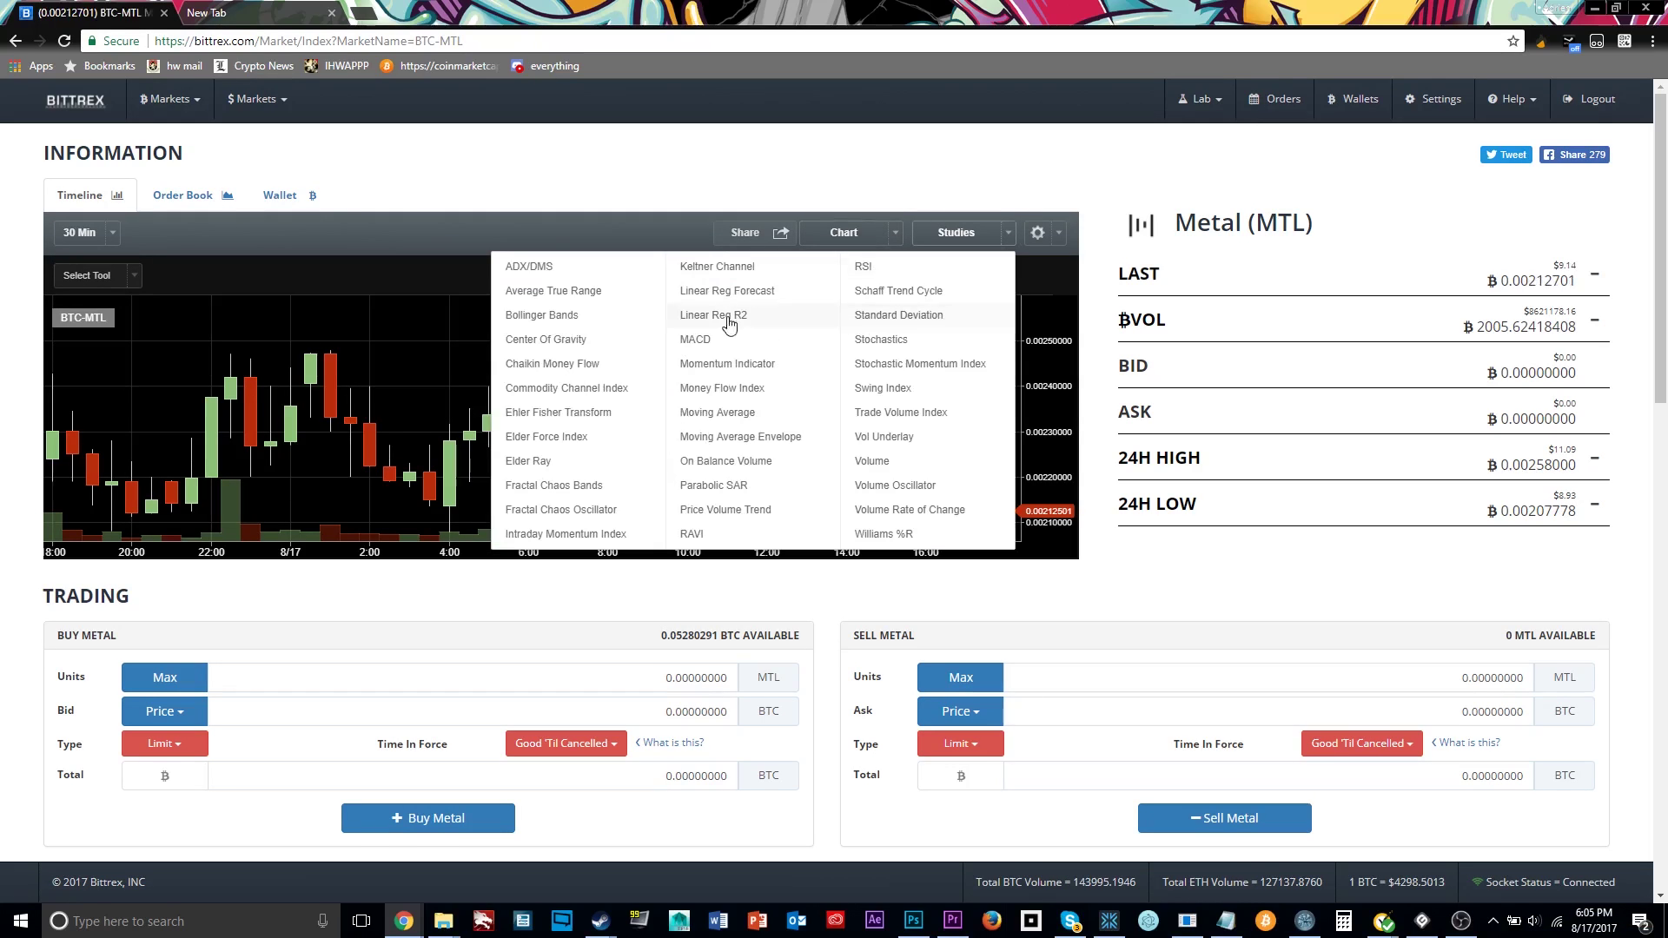
click(550, 319)
scroll(656, 456, down, 4)
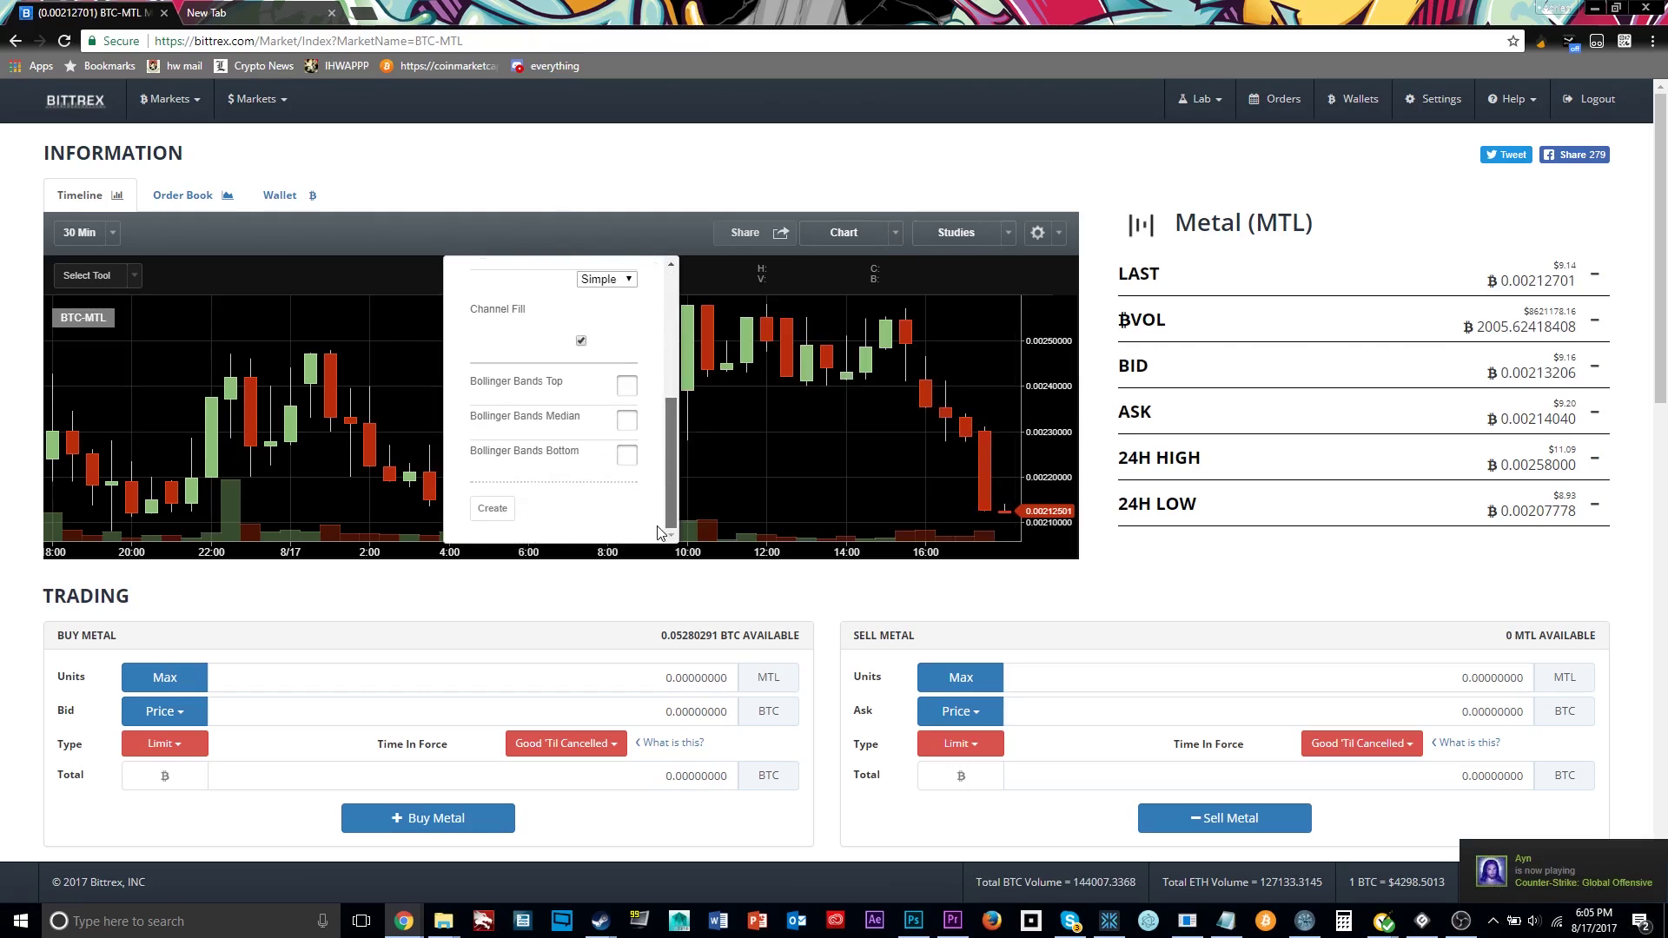
click(491, 510)
scroll(719, 434, down, 5)
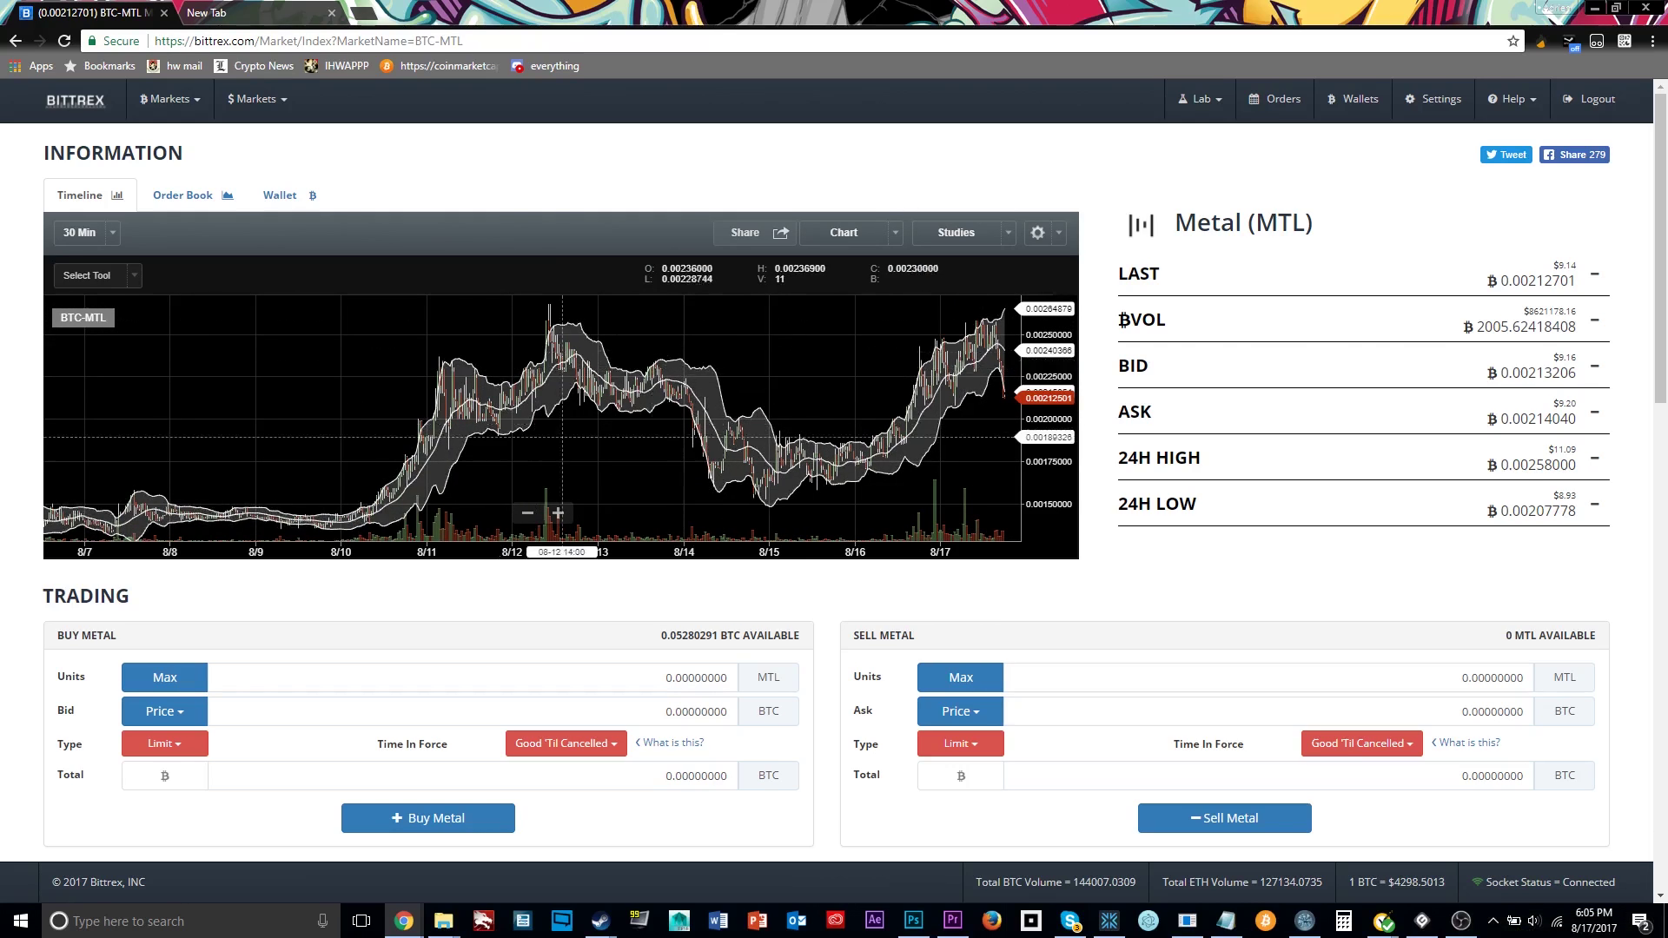
scroll(946, 317, up, 3)
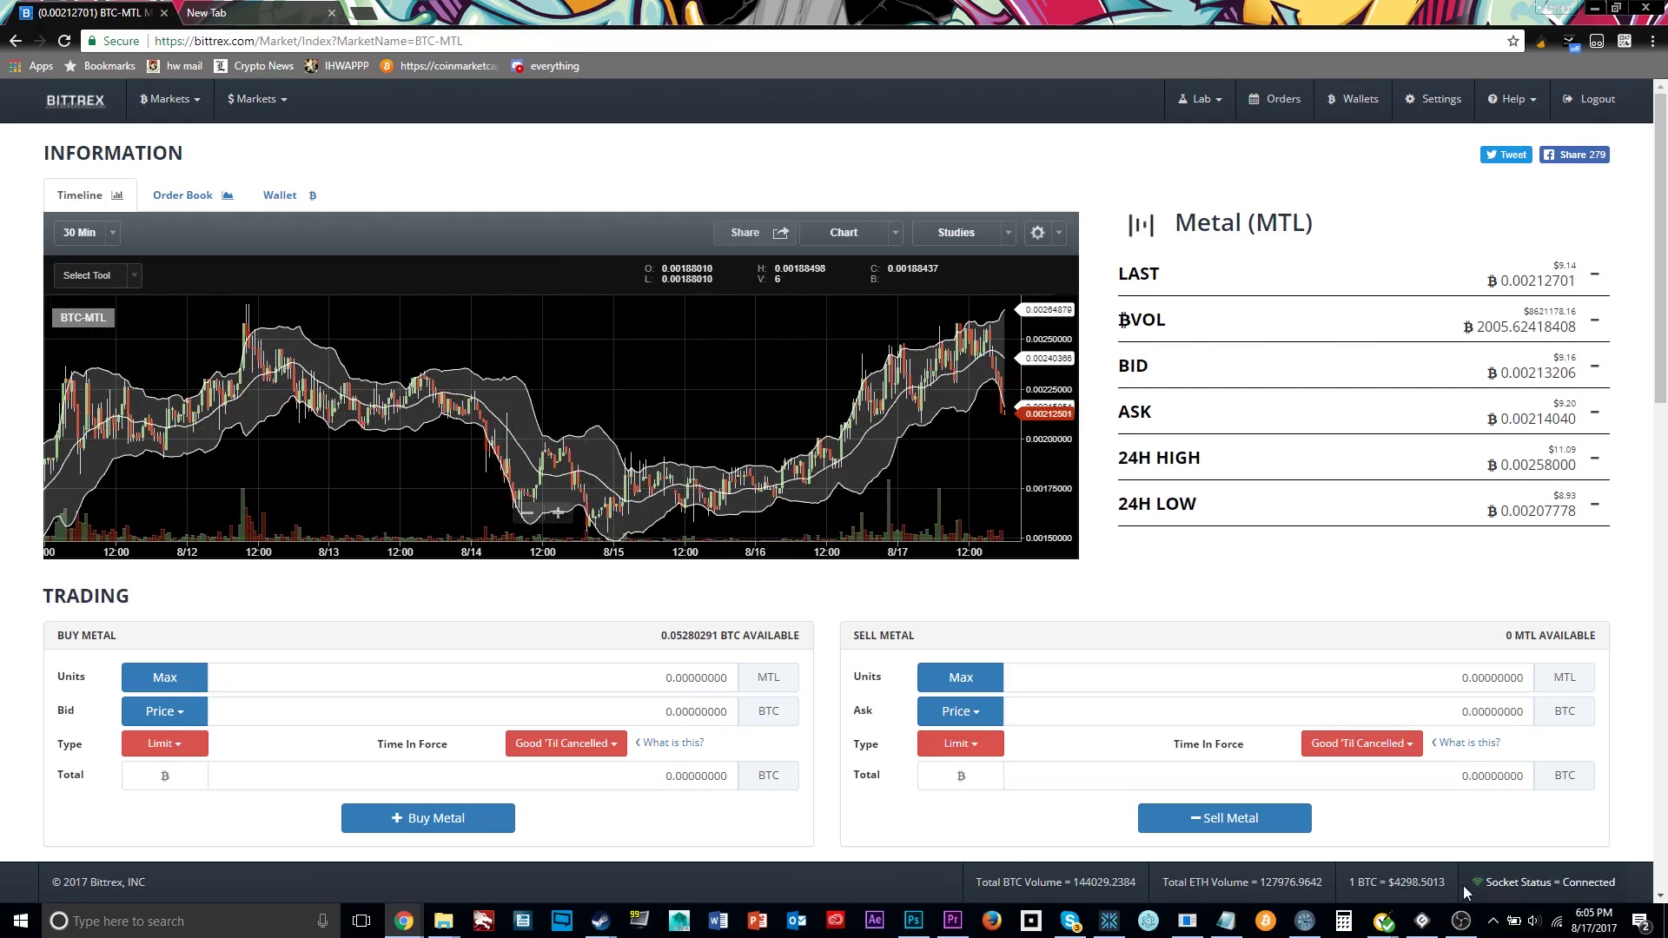
click(1421, 921)
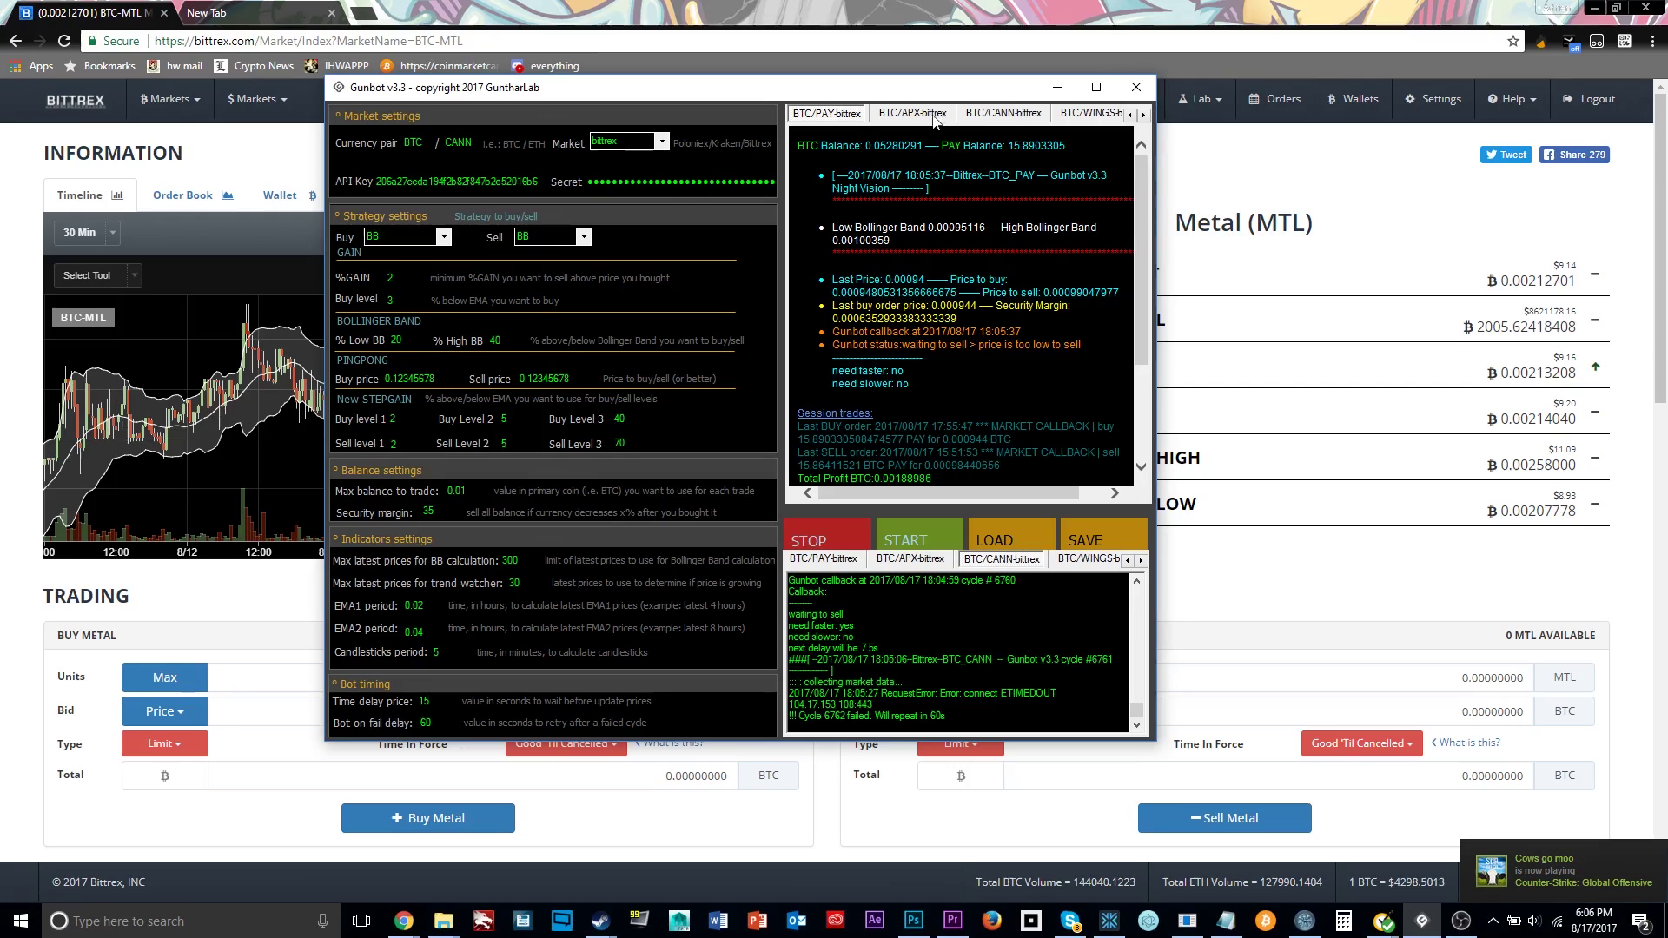
Hide Gunbot and check the MTL chart's indicator list without adding one.
click(1056, 88)
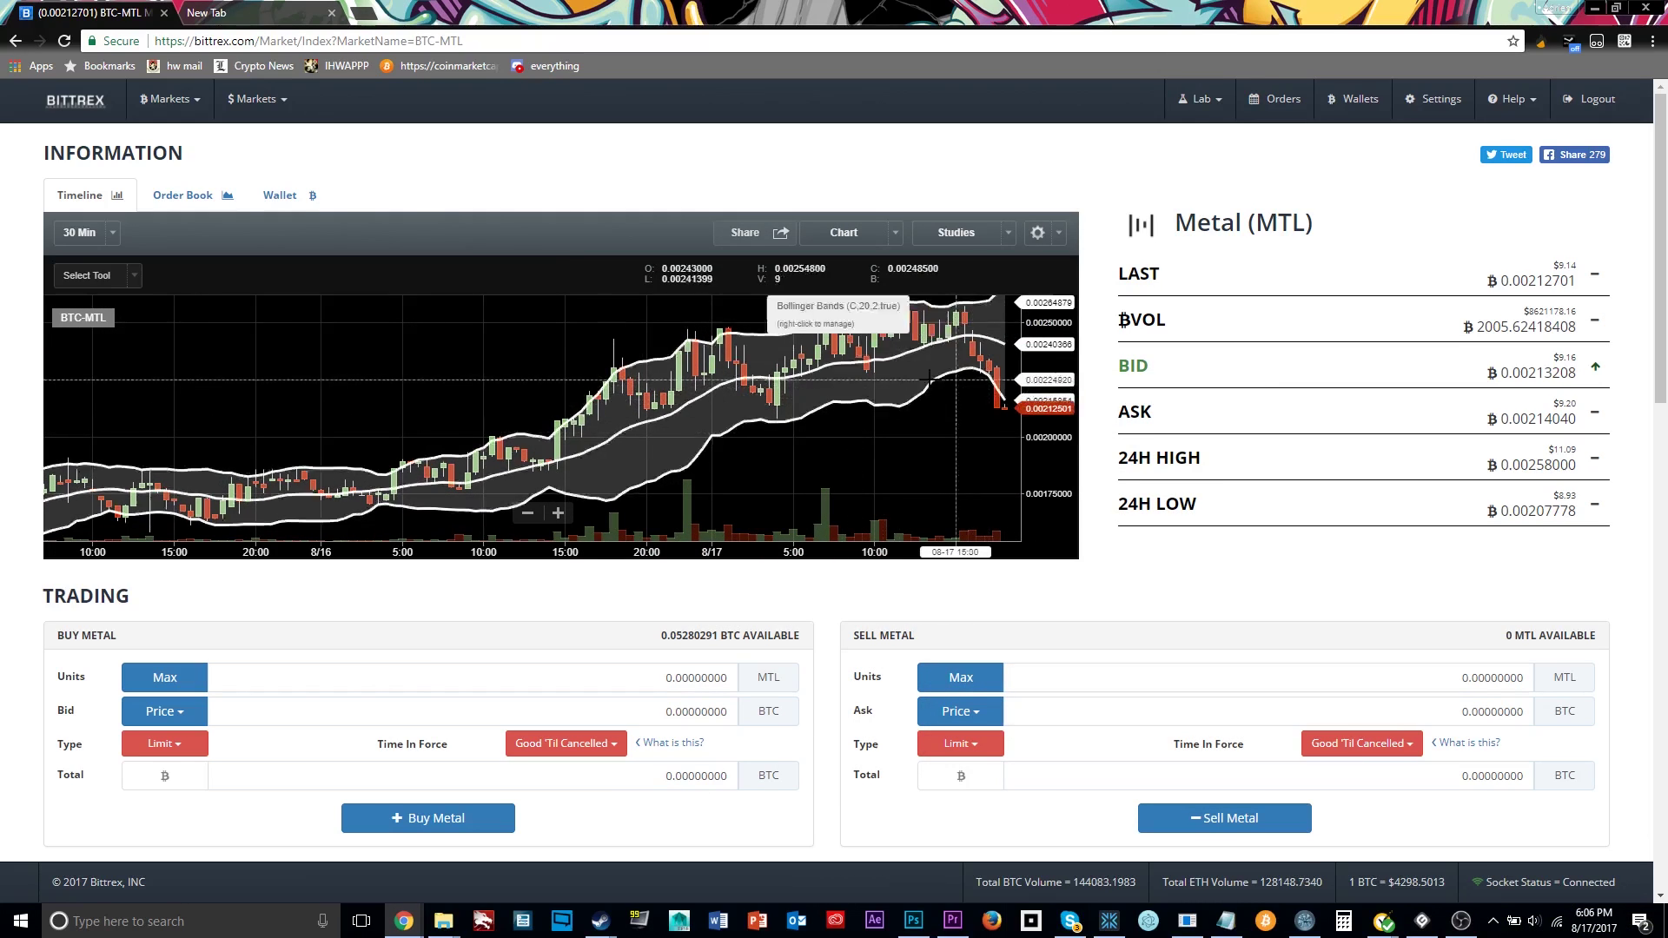
click(1000, 242)
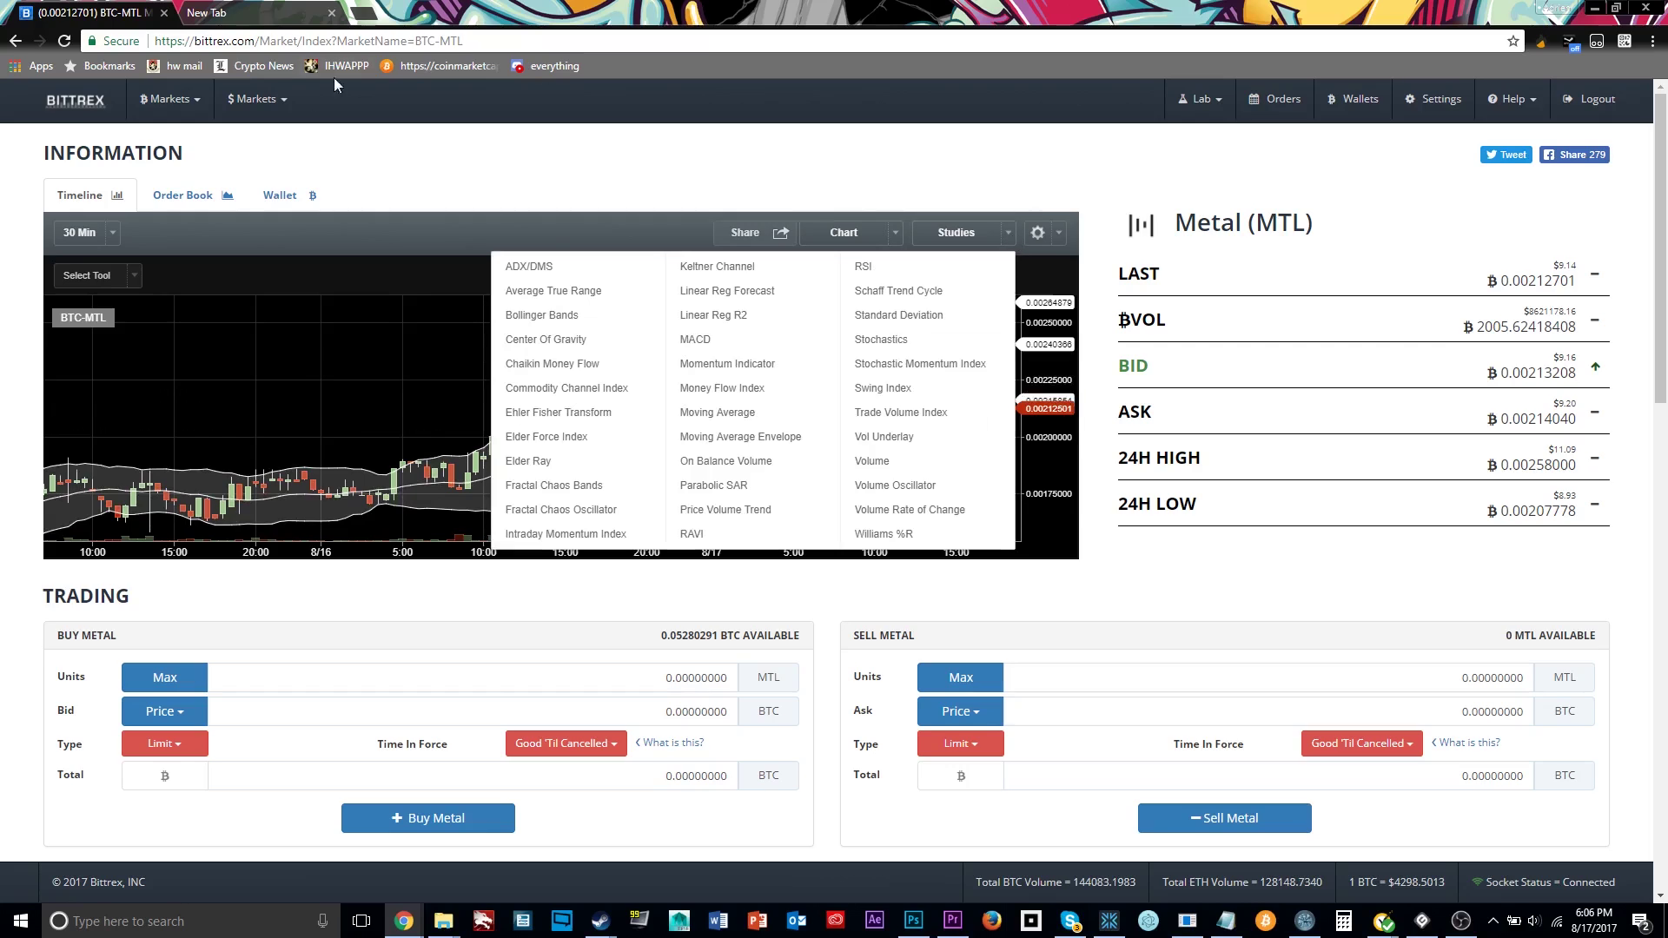
click(1011, 234)
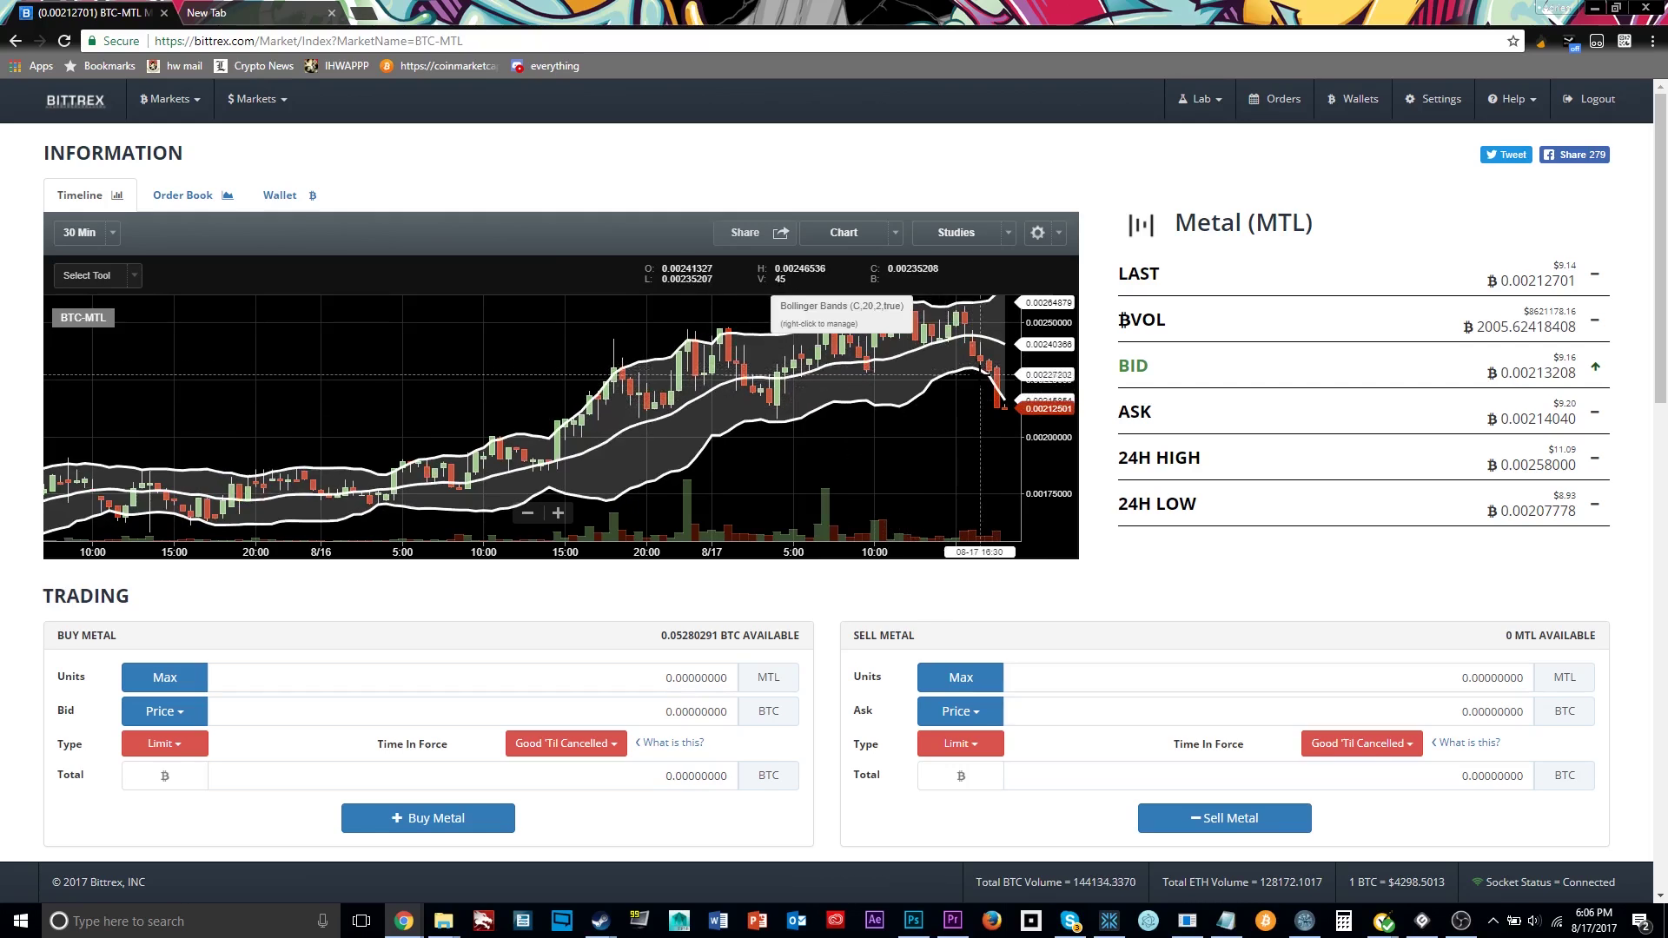
click(1421, 921)
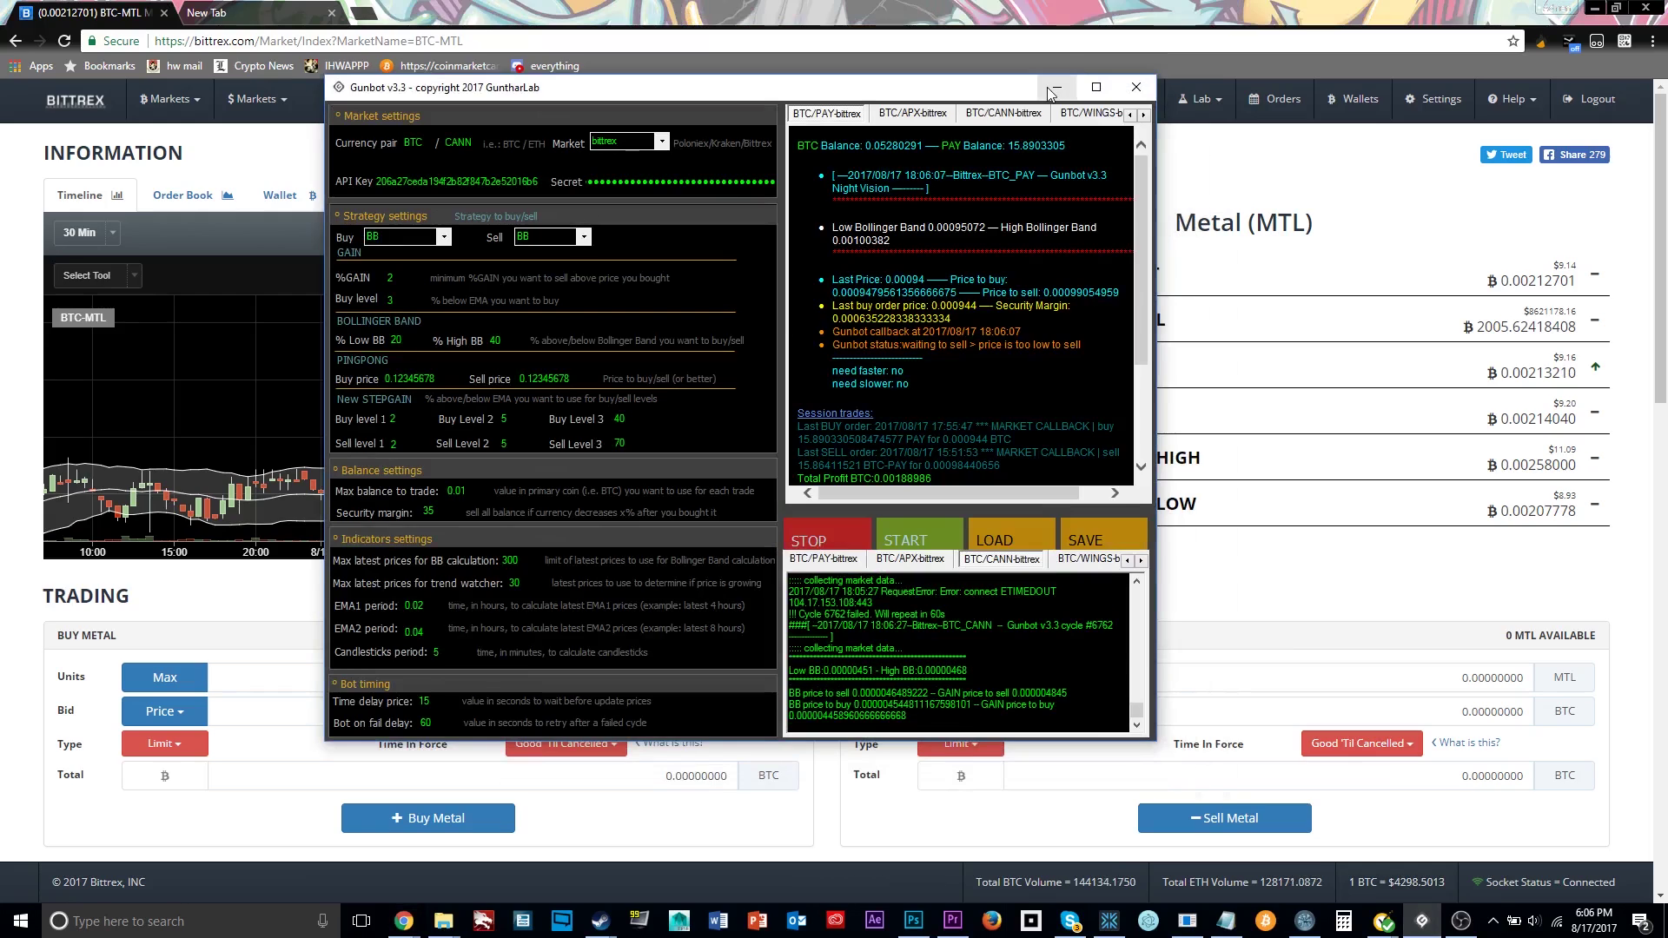
click(1054, 88)
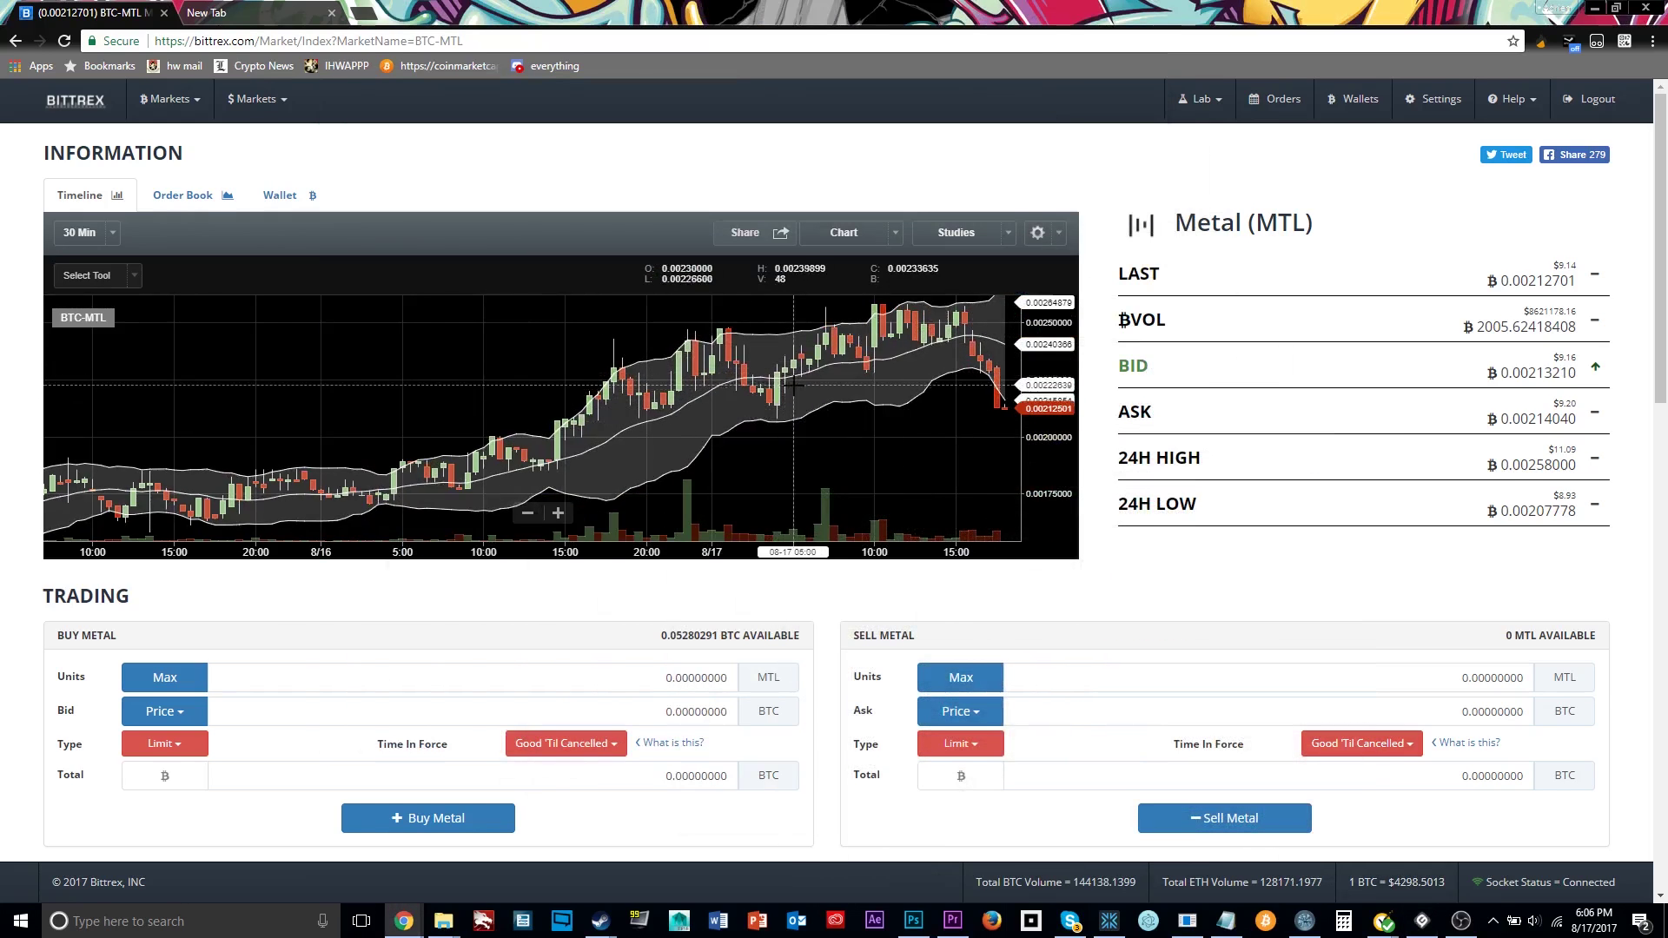
Zoom the BTC-MTL chart to roughly 8/13–8/17.
scroll(743, 400, up, 1)
scroll(743, 400, down, 4)
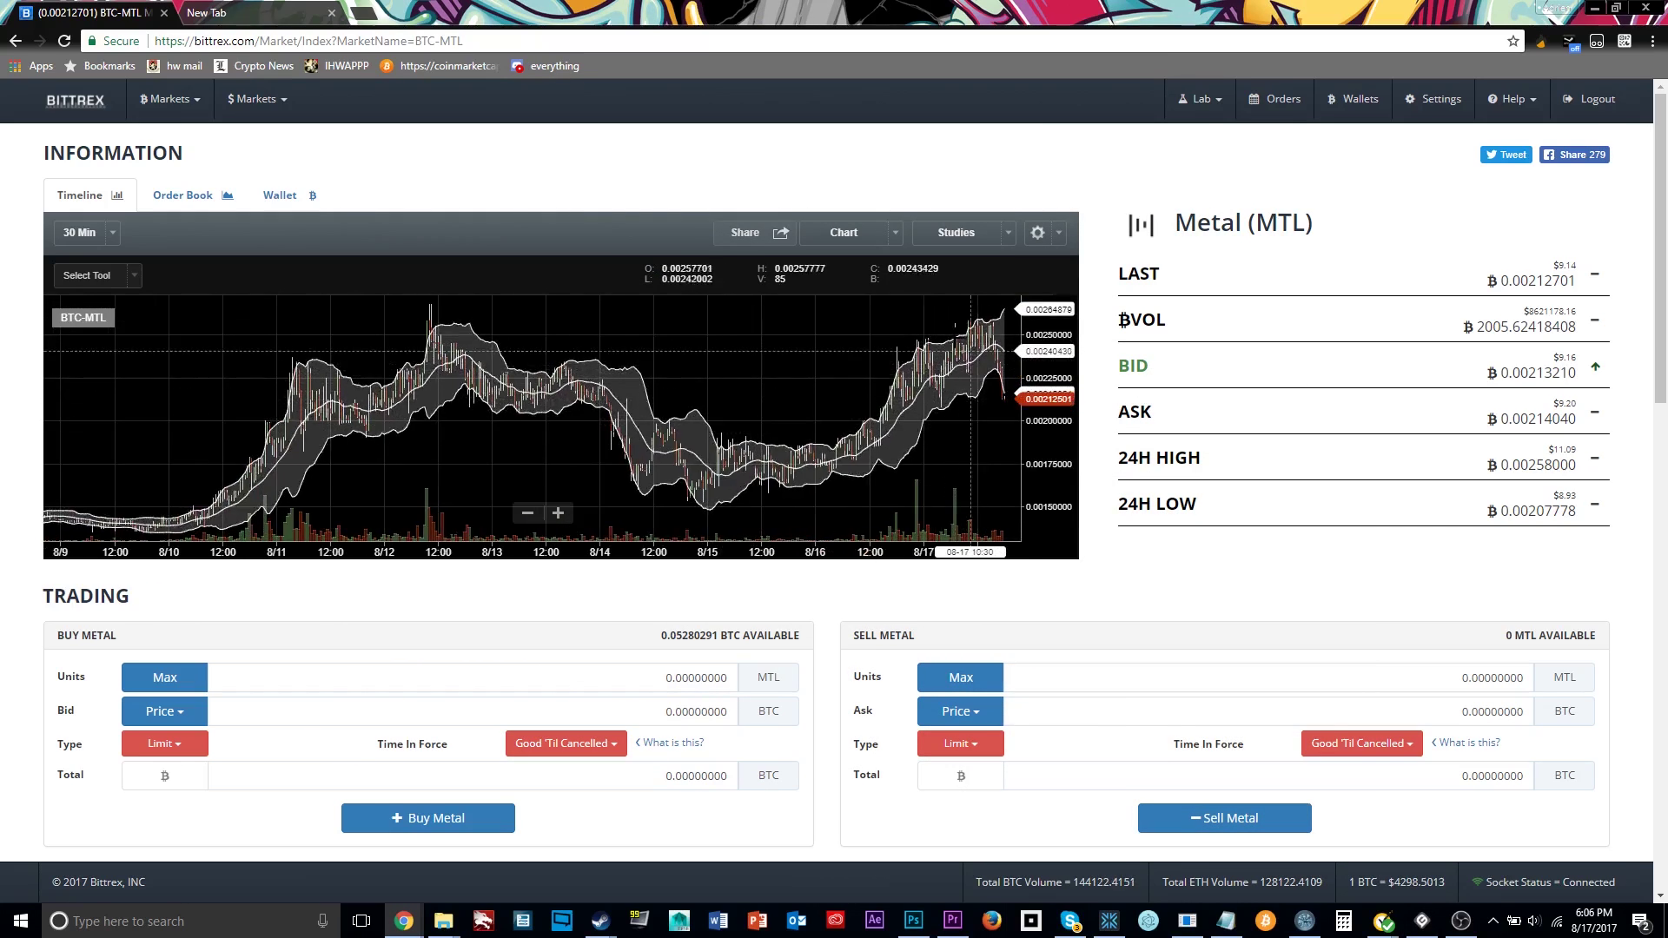
scroll(911, 358, up, 3)
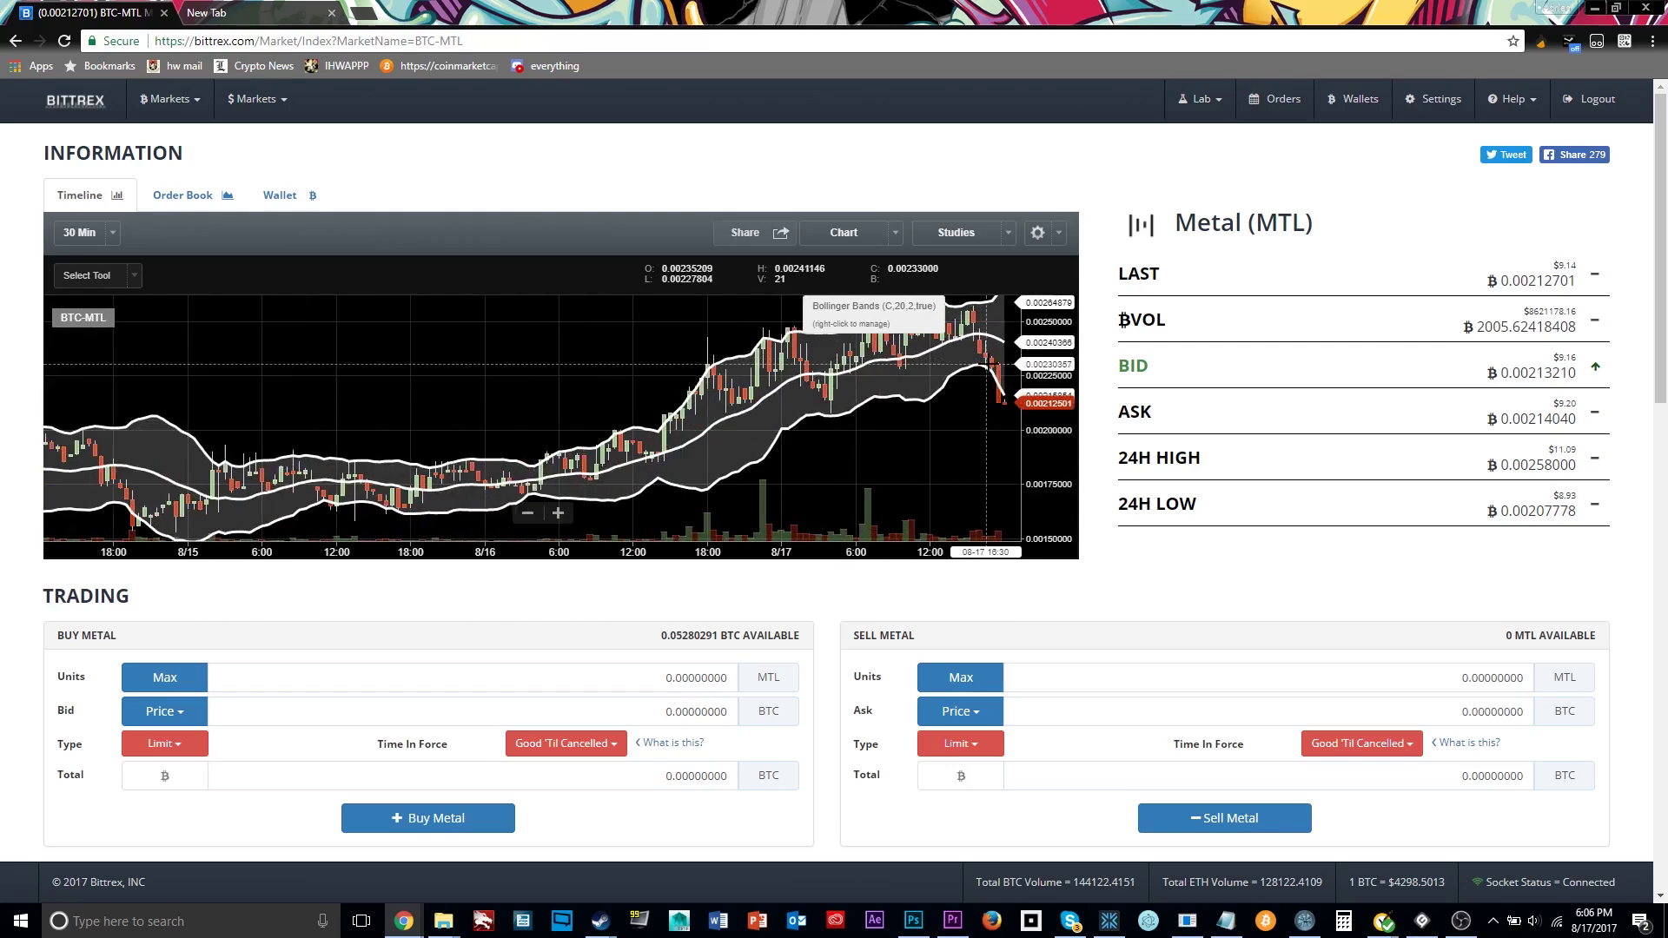
scroll(627, 425, down, 2)
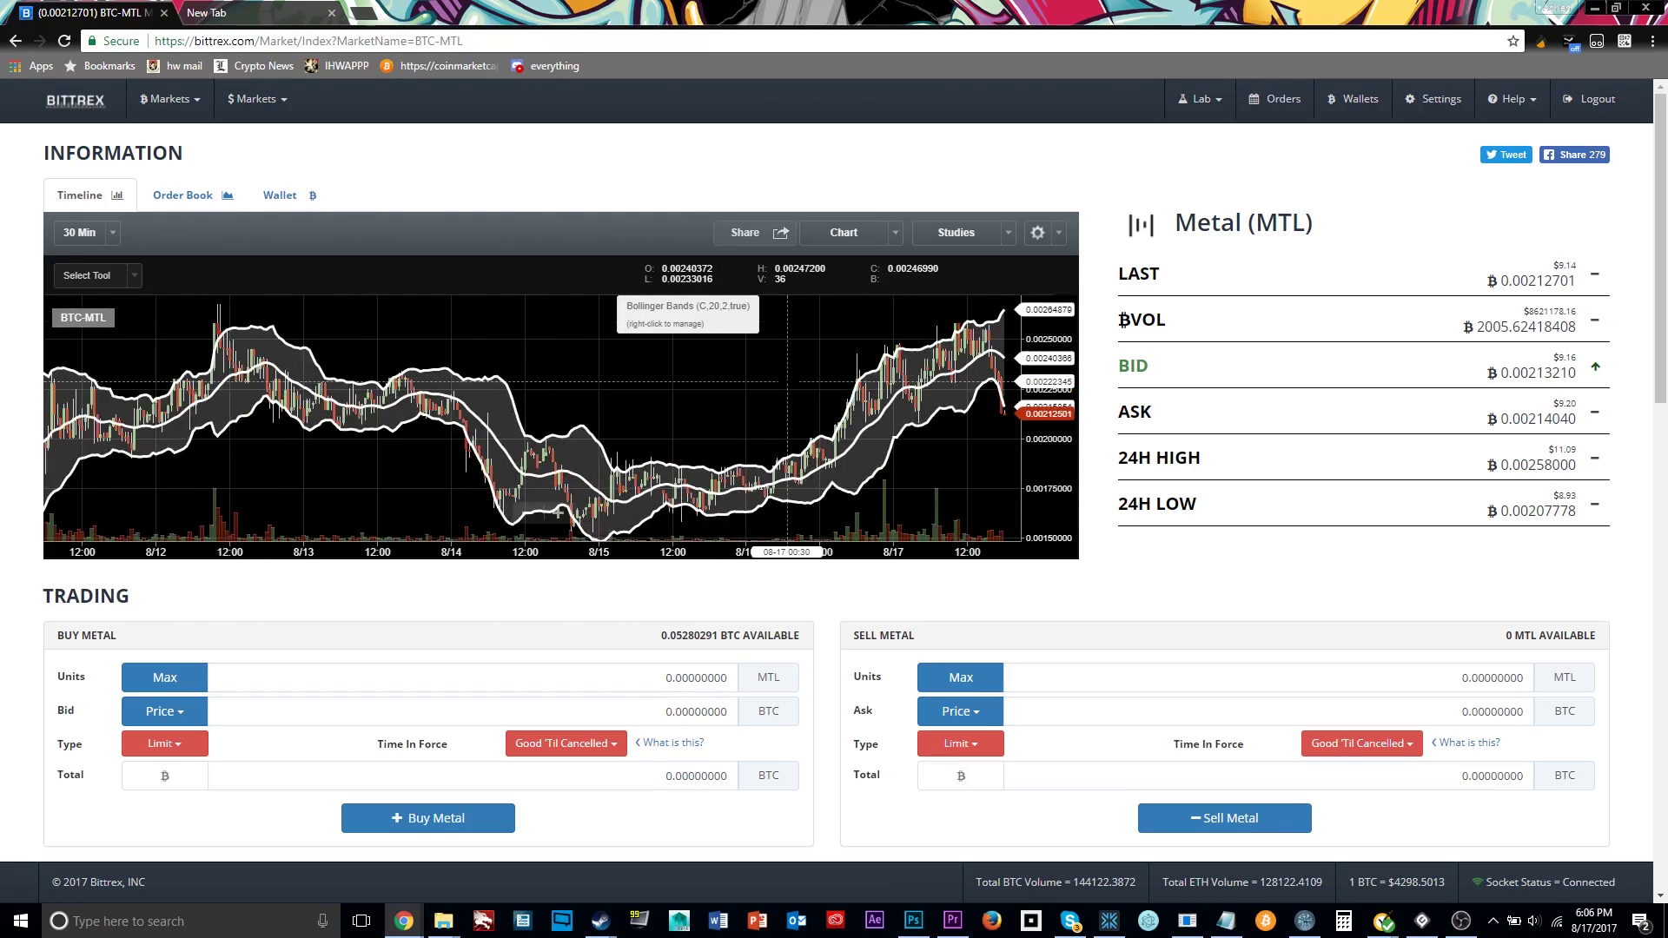
scroll(627, 426, up, 1)
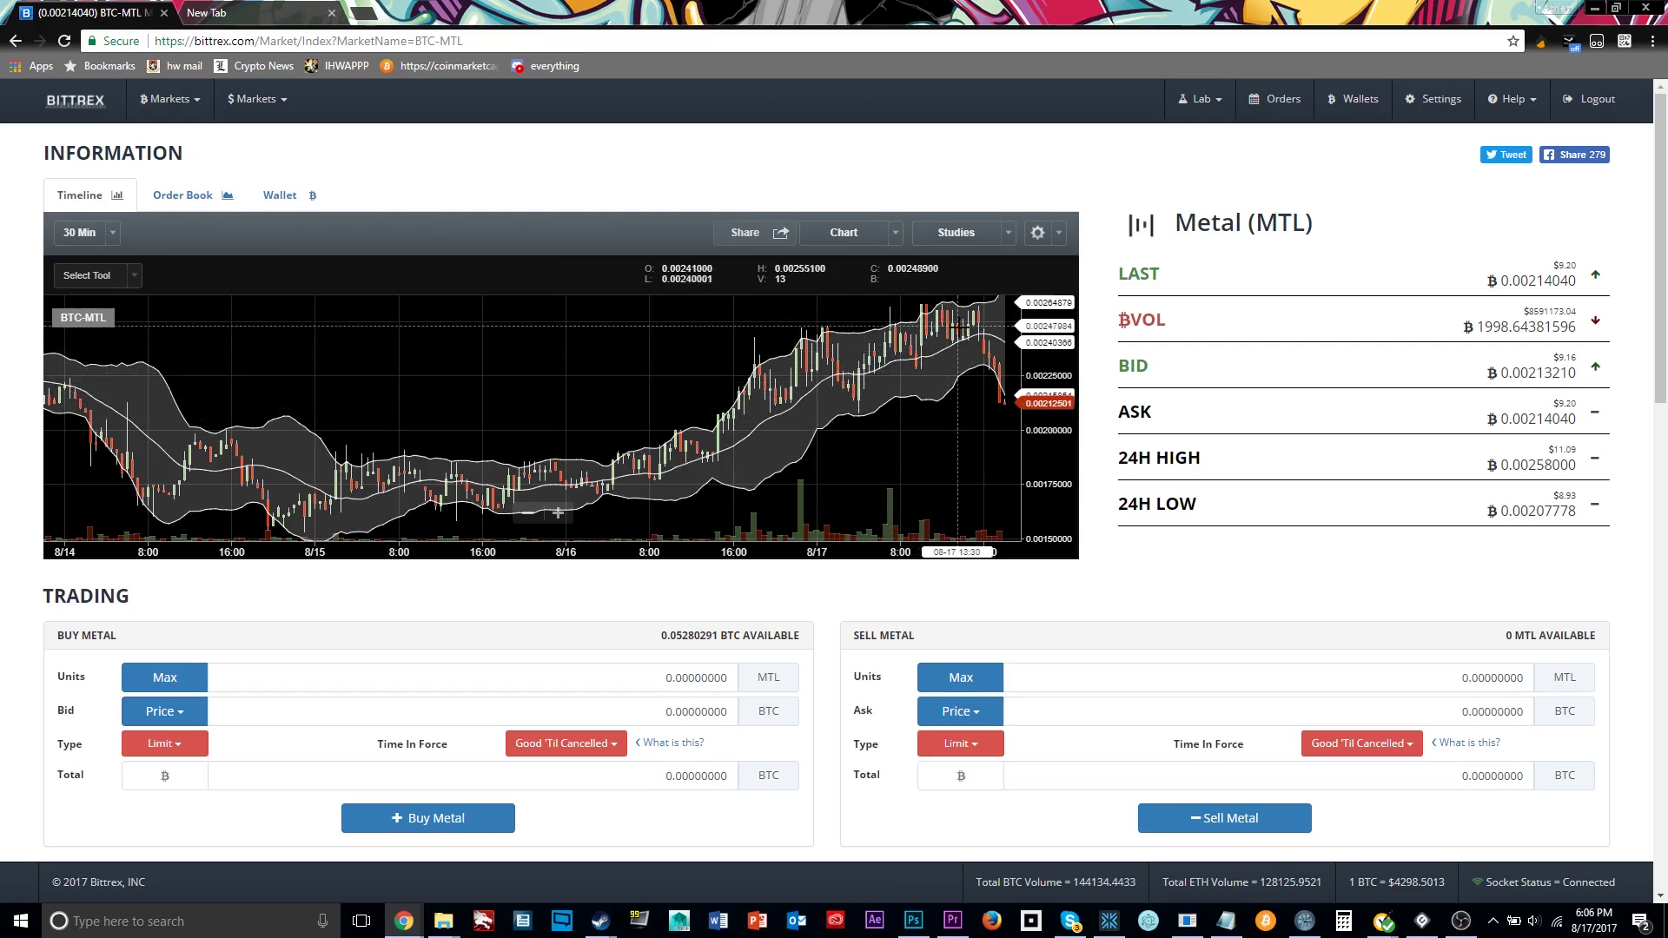
scroll(860, 478, up, 3)
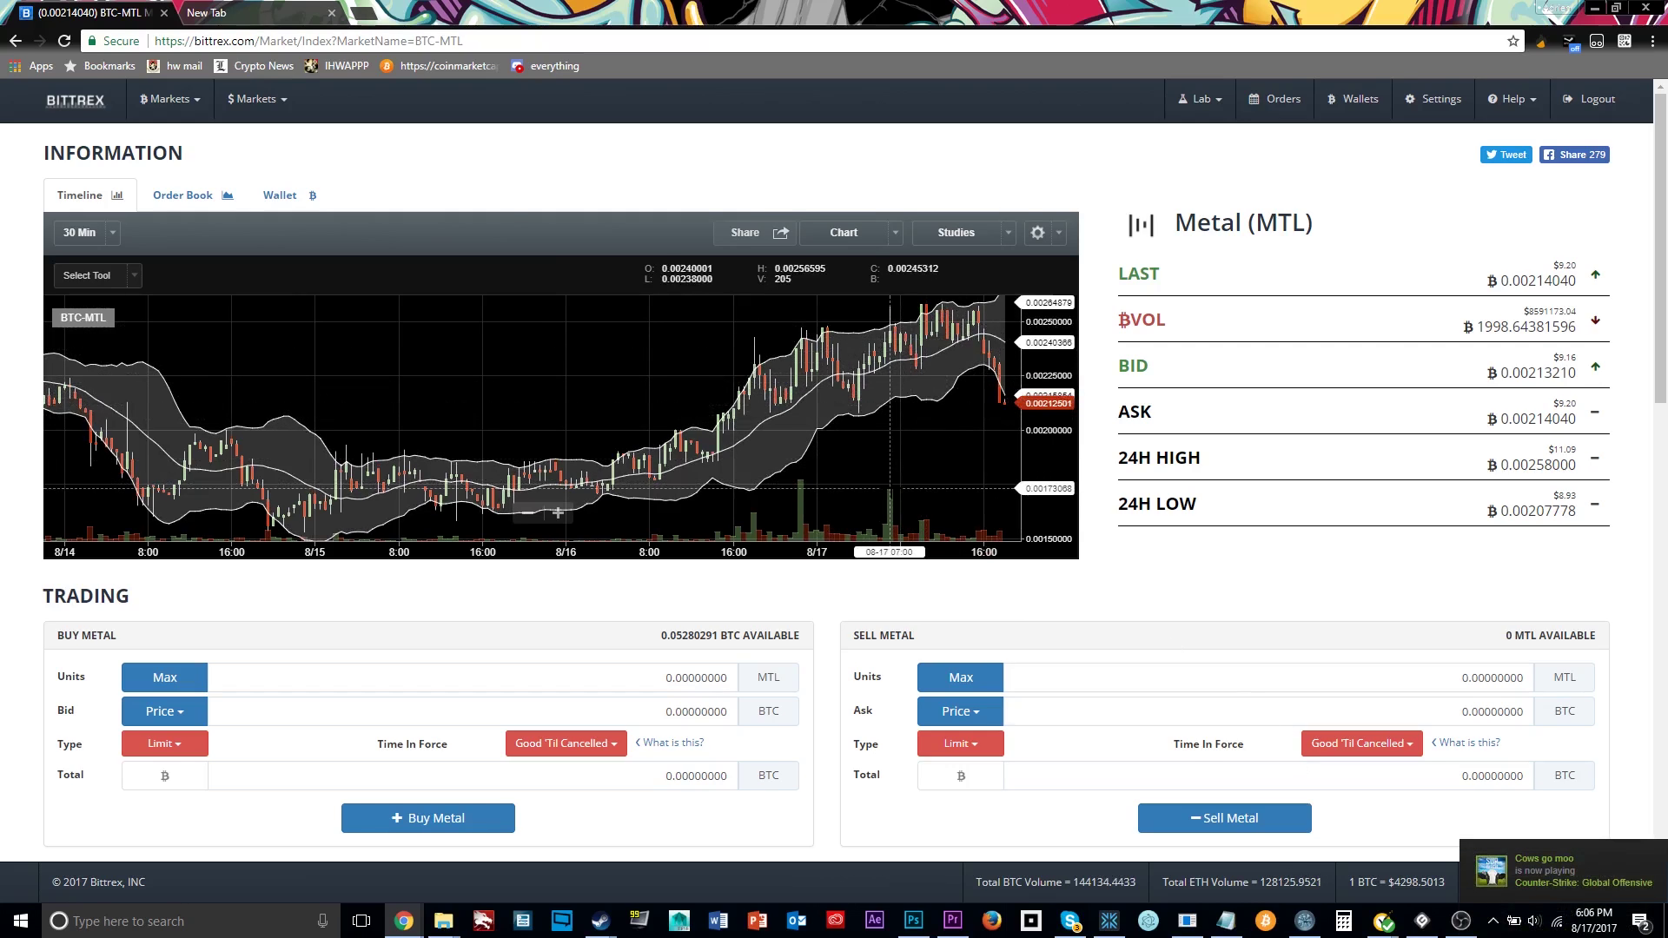
scroll(860, 479, down, 4)
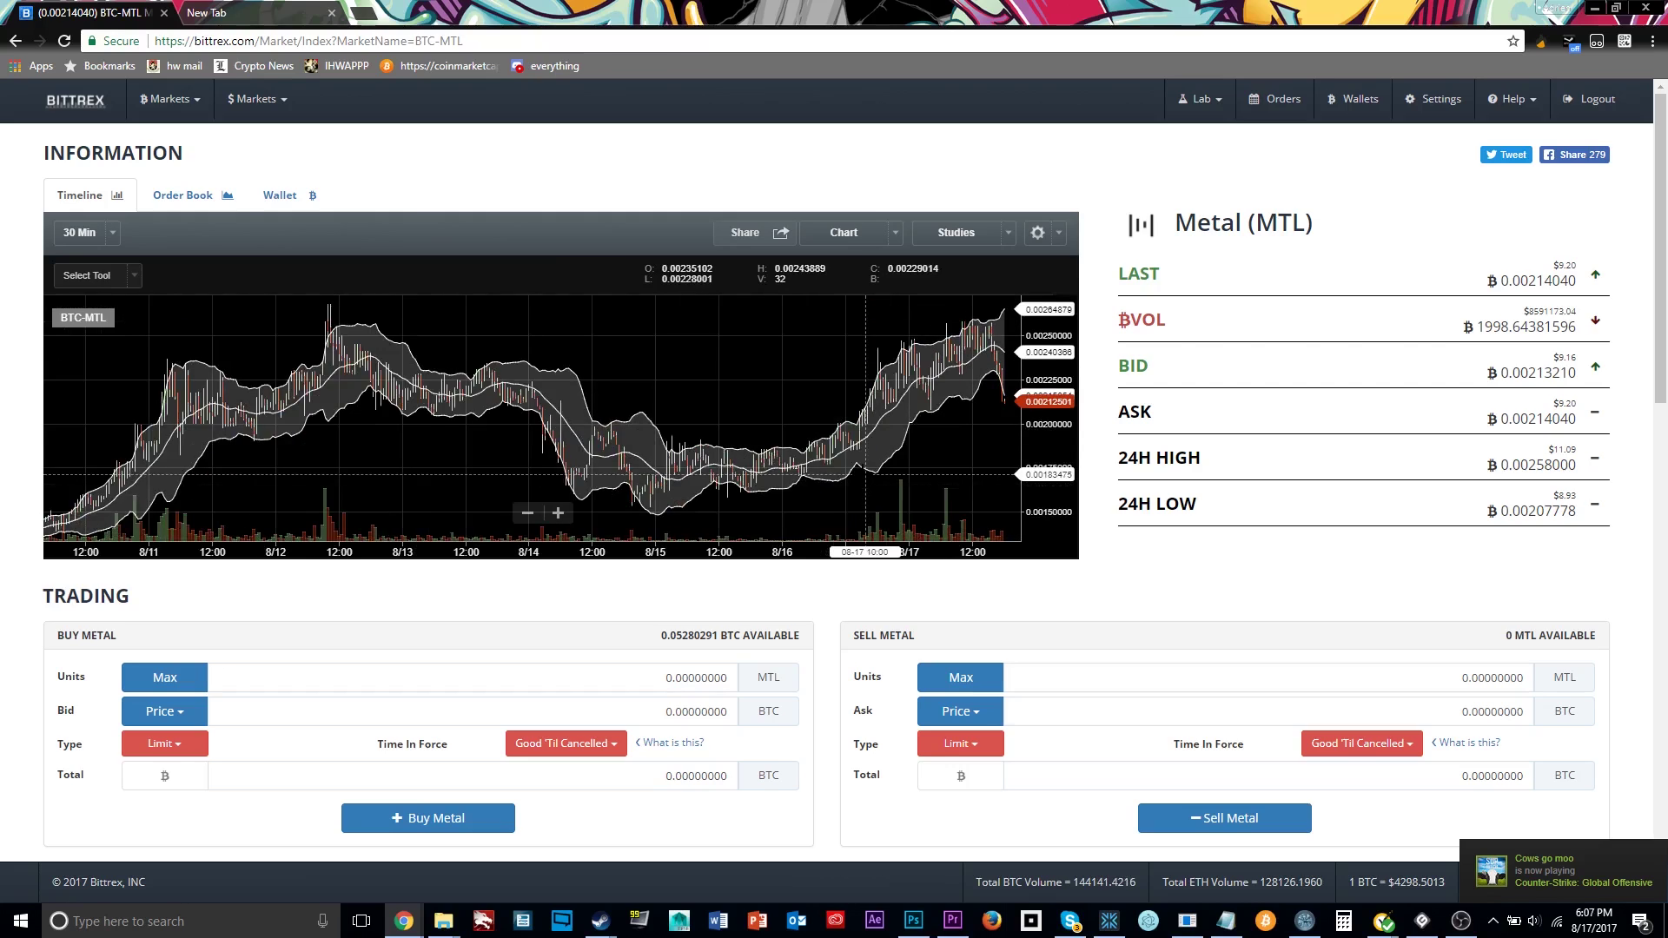
scroll(865, 474, down, 3)
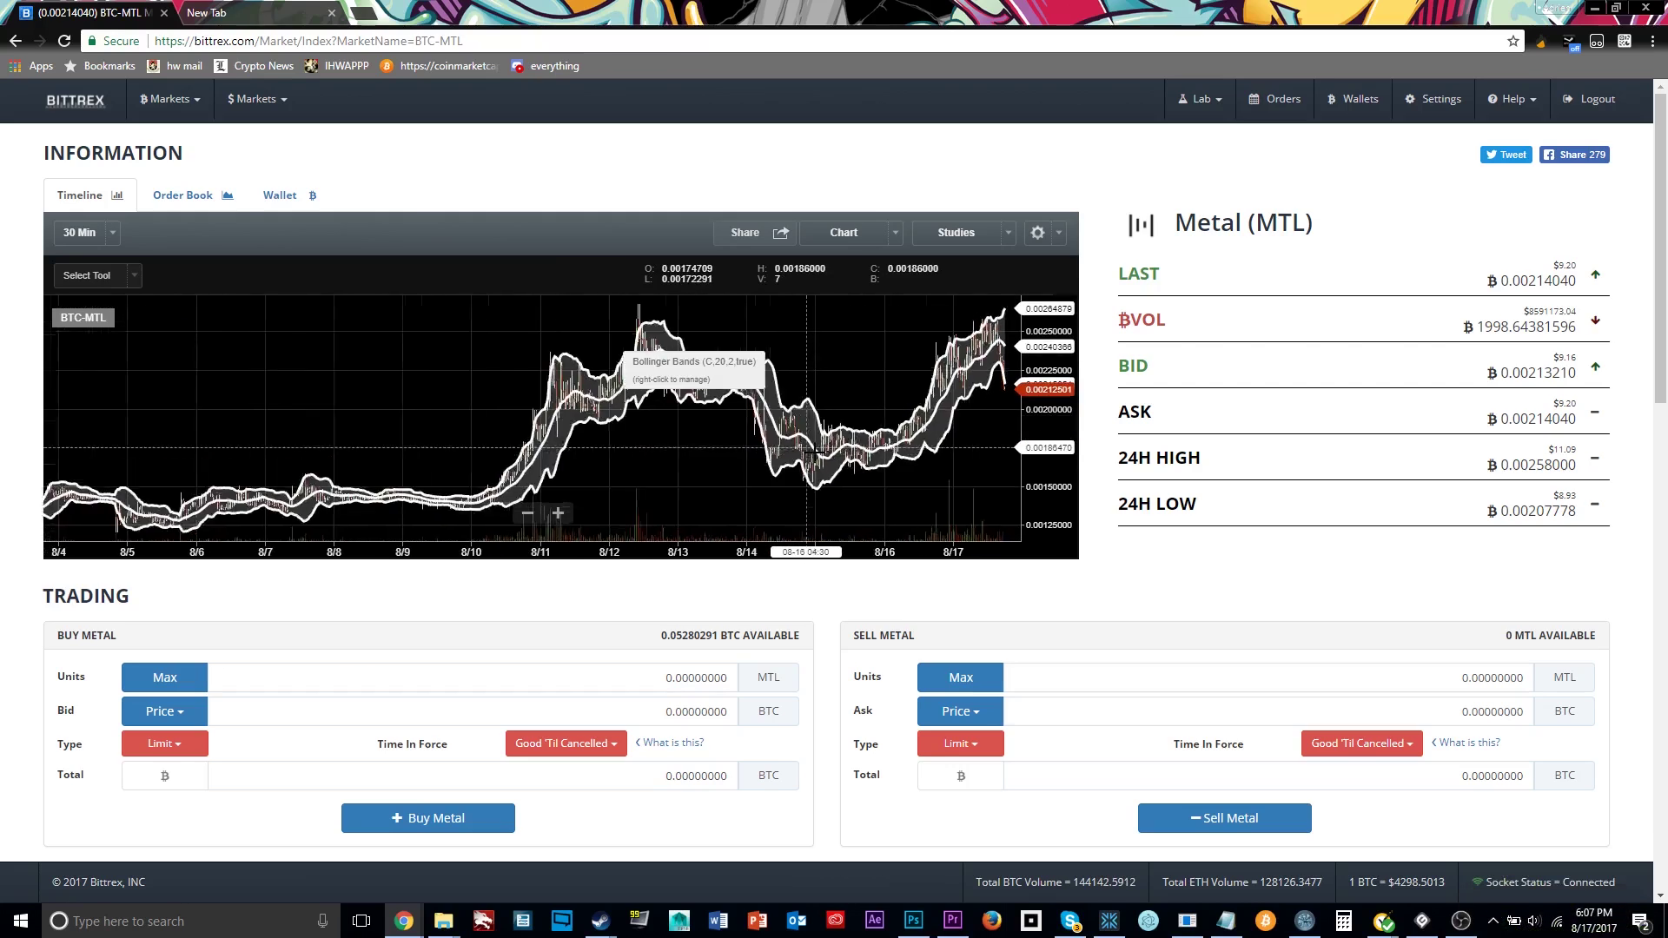
scroll(945, 385, up, 5)
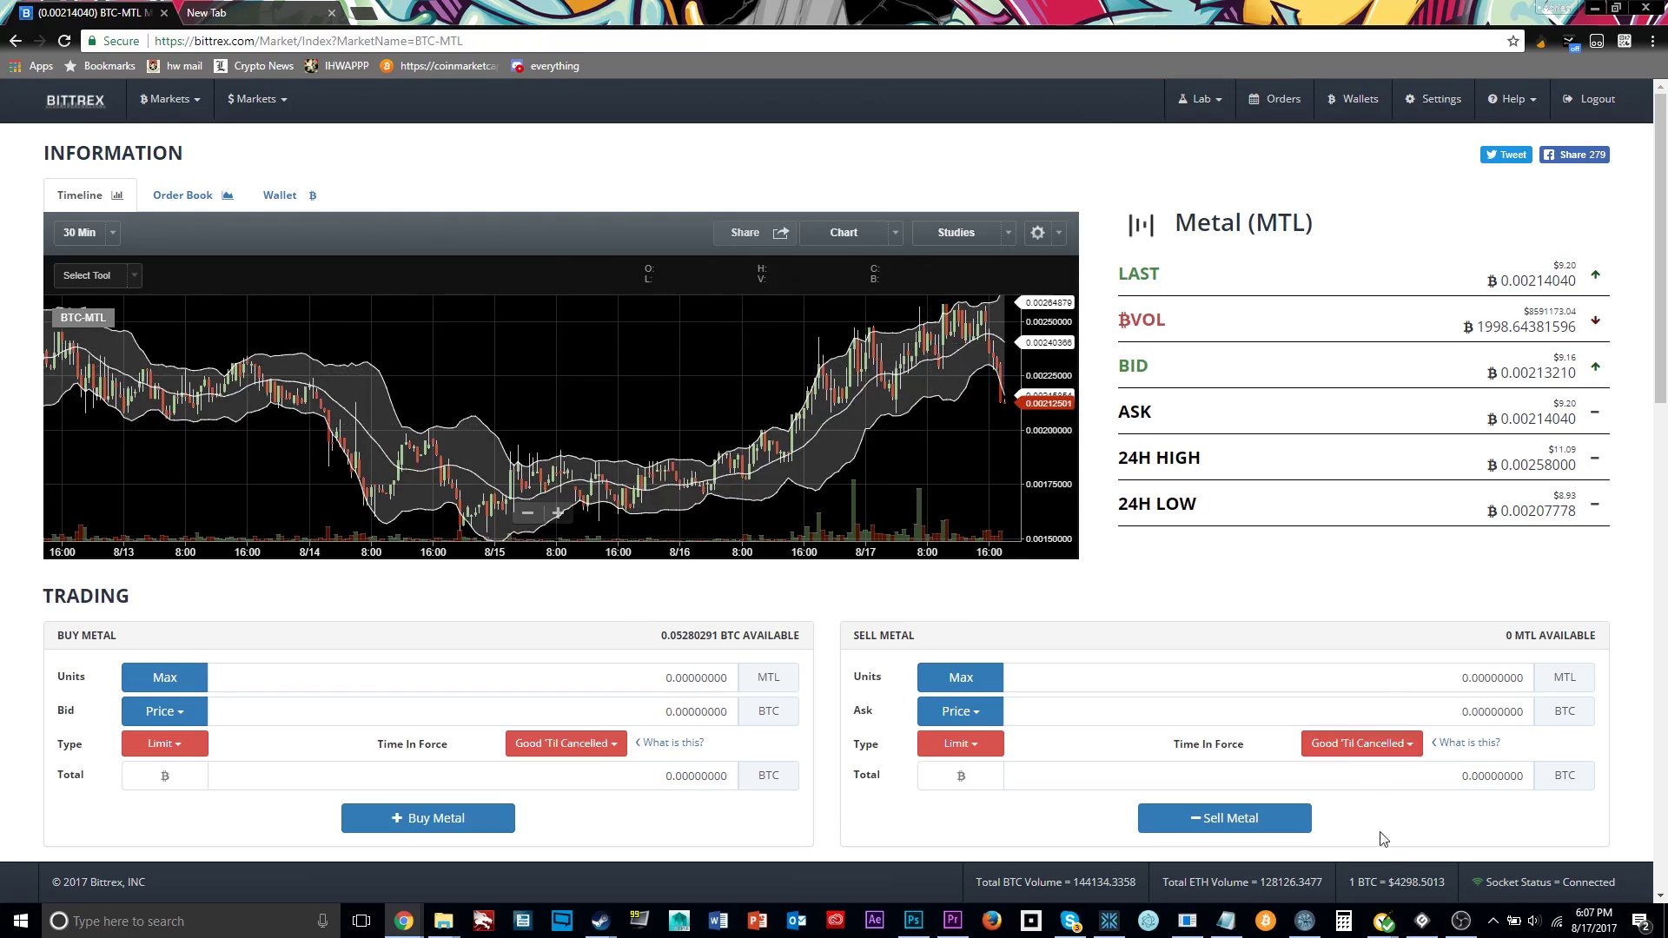
mouse_move(1419, 920)
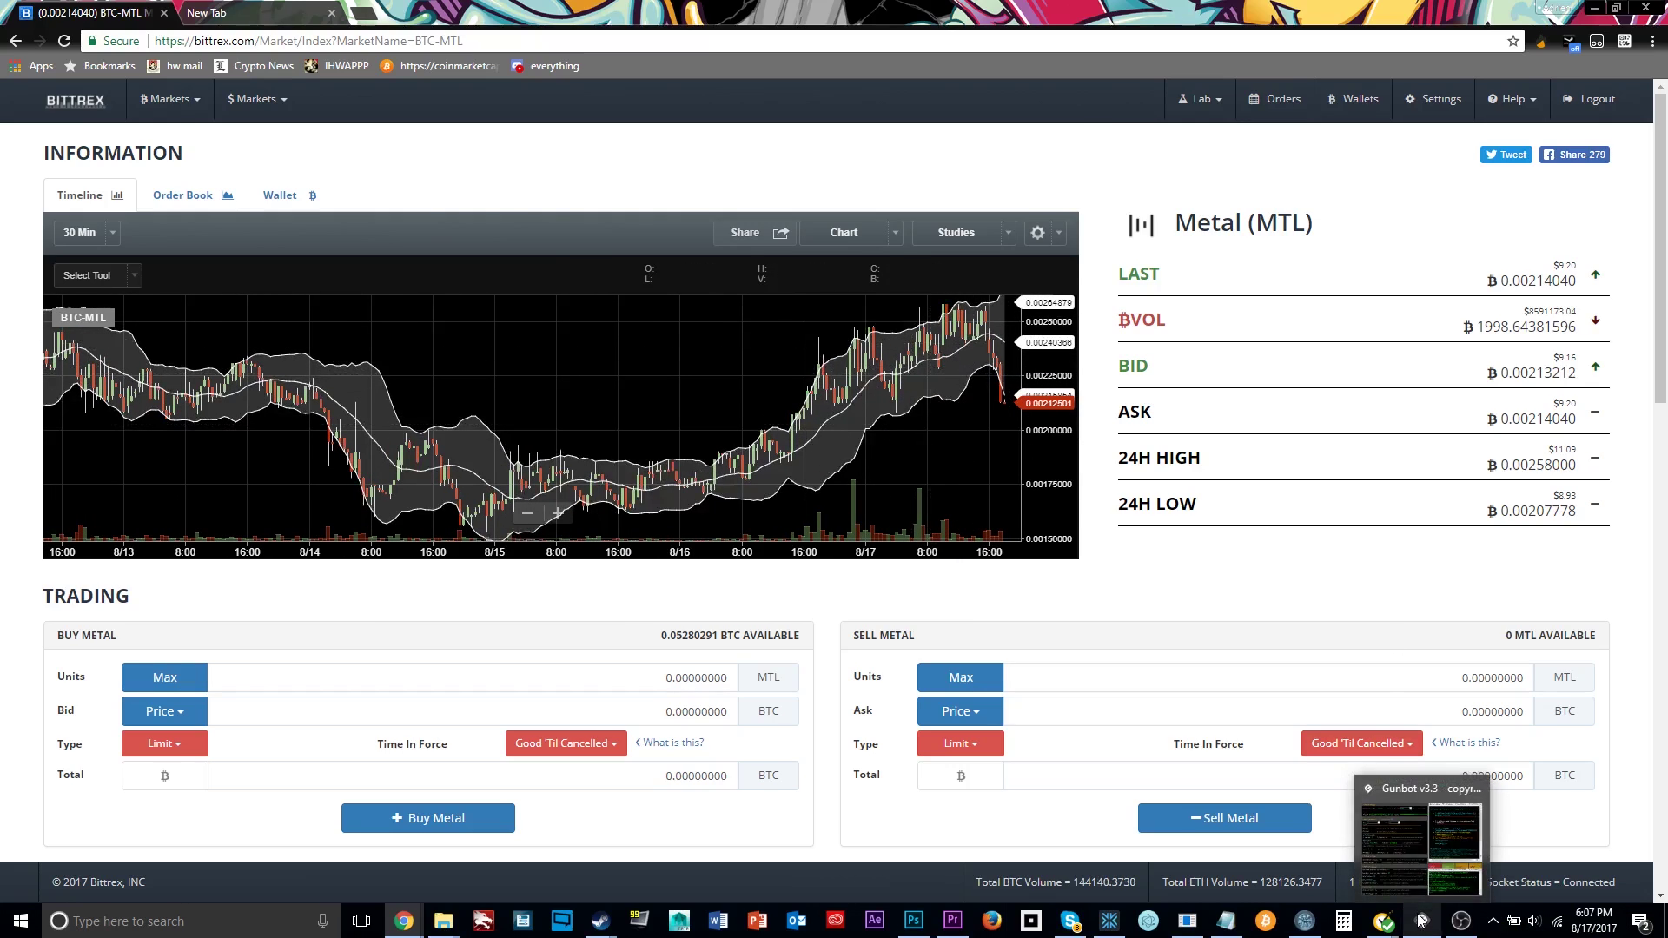
click(1421, 921)
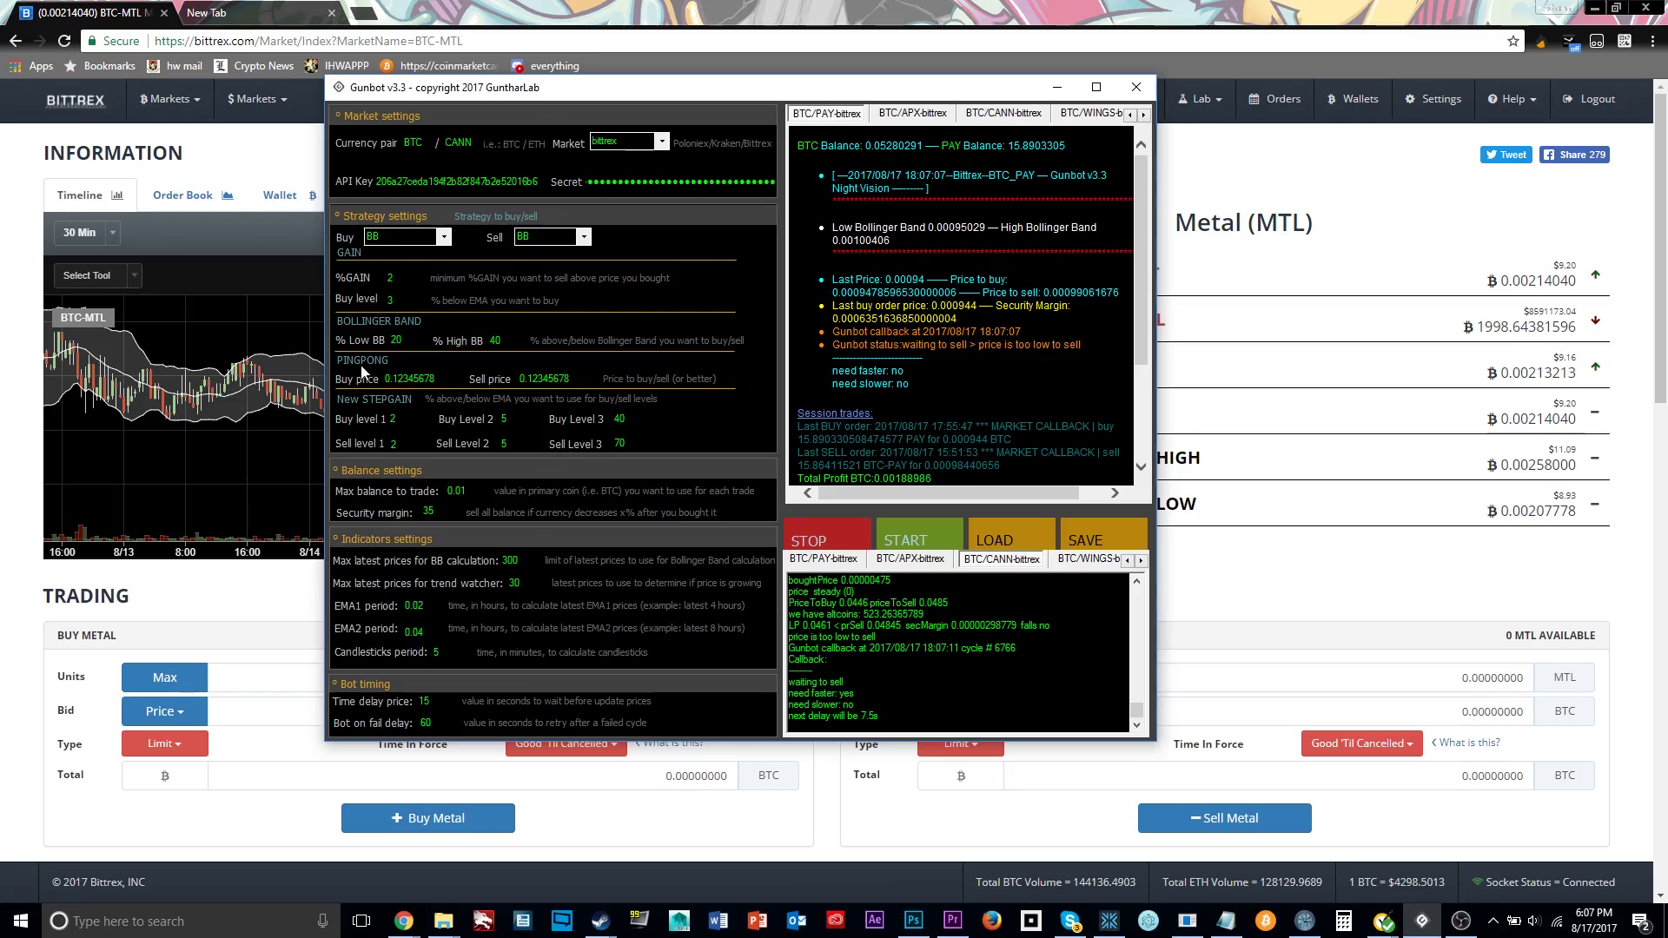
drag(629, 87, 1142, 131)
drag(1038, 161, 990, 103)
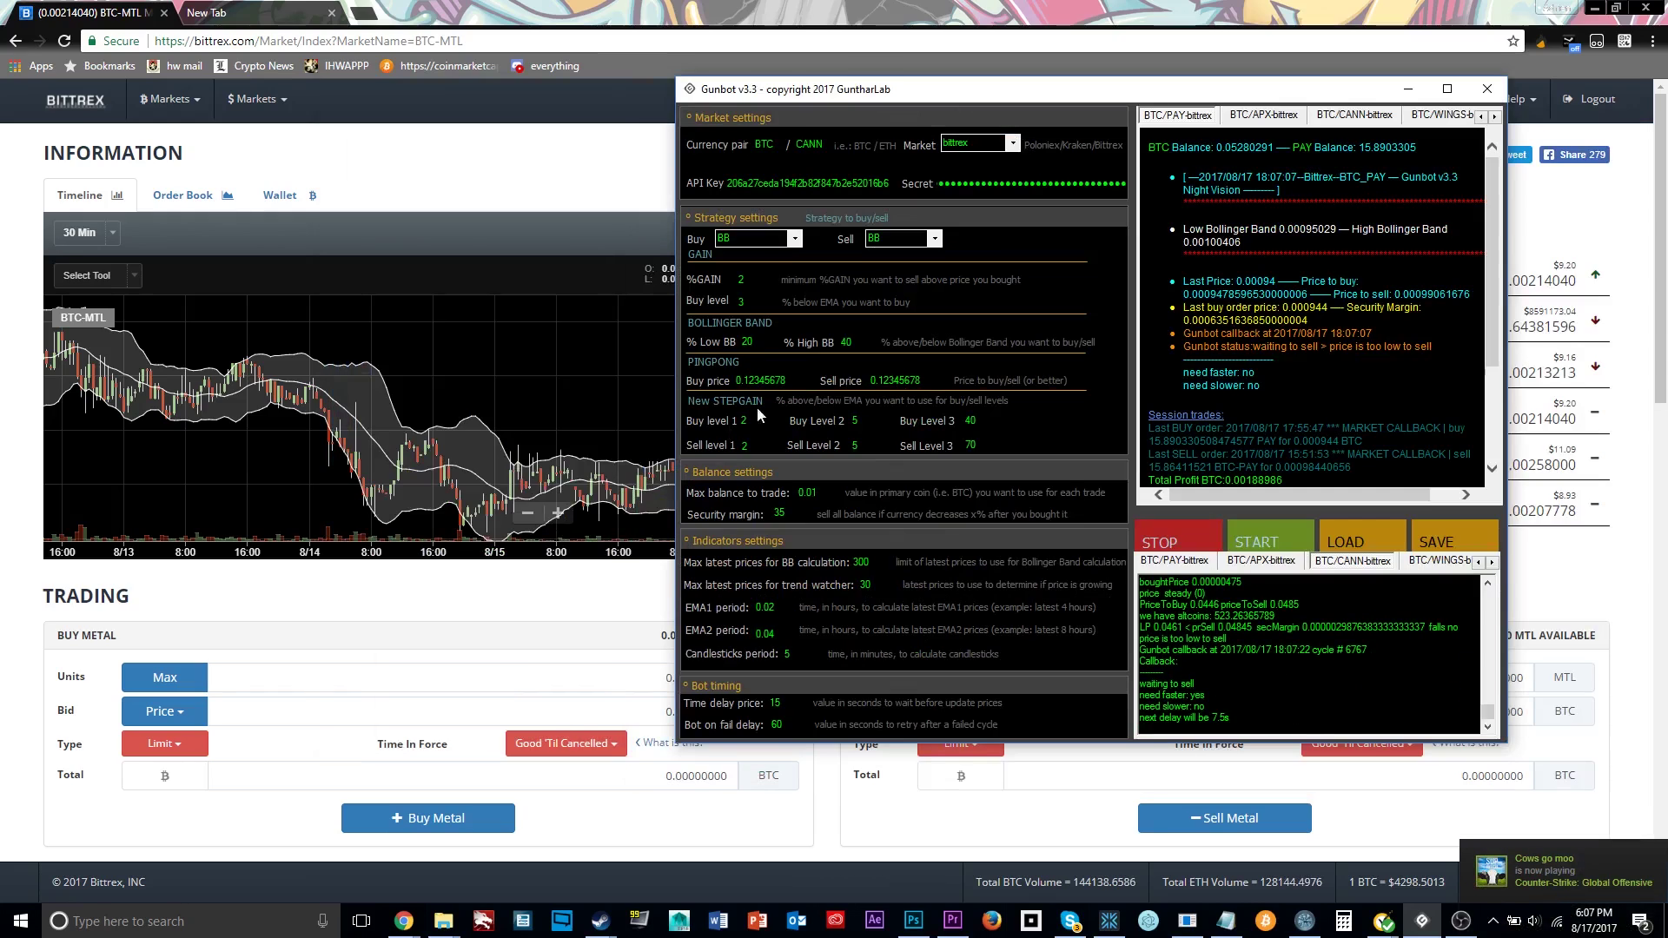
click(160, 129)
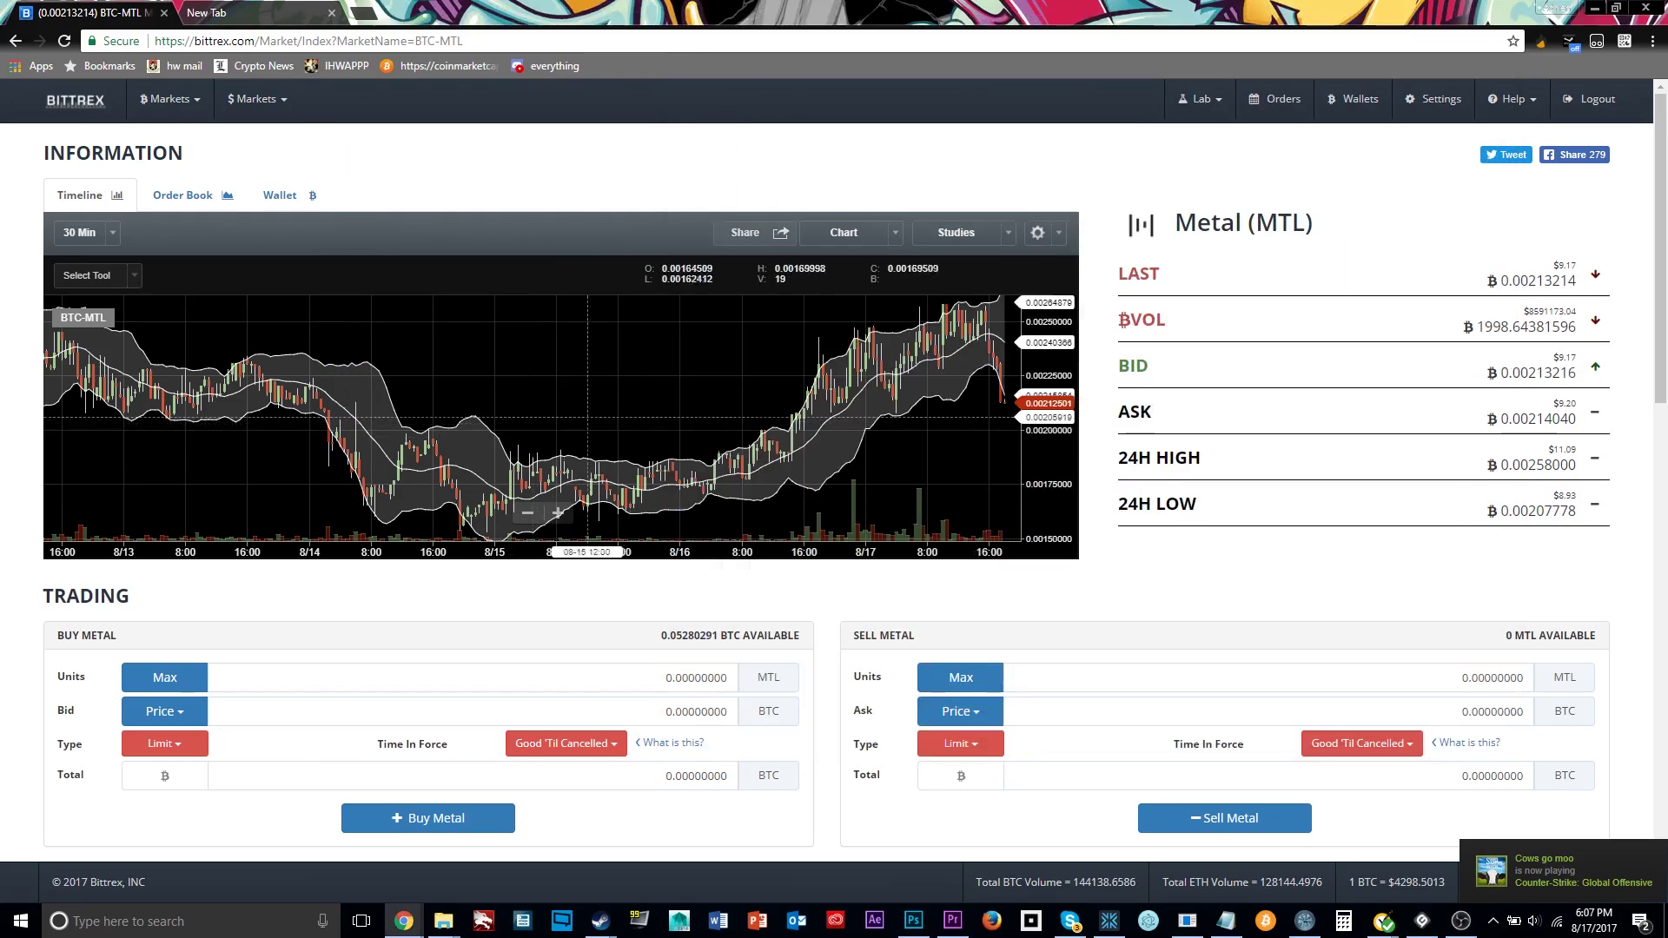
scroll(614, 483, up, 5)
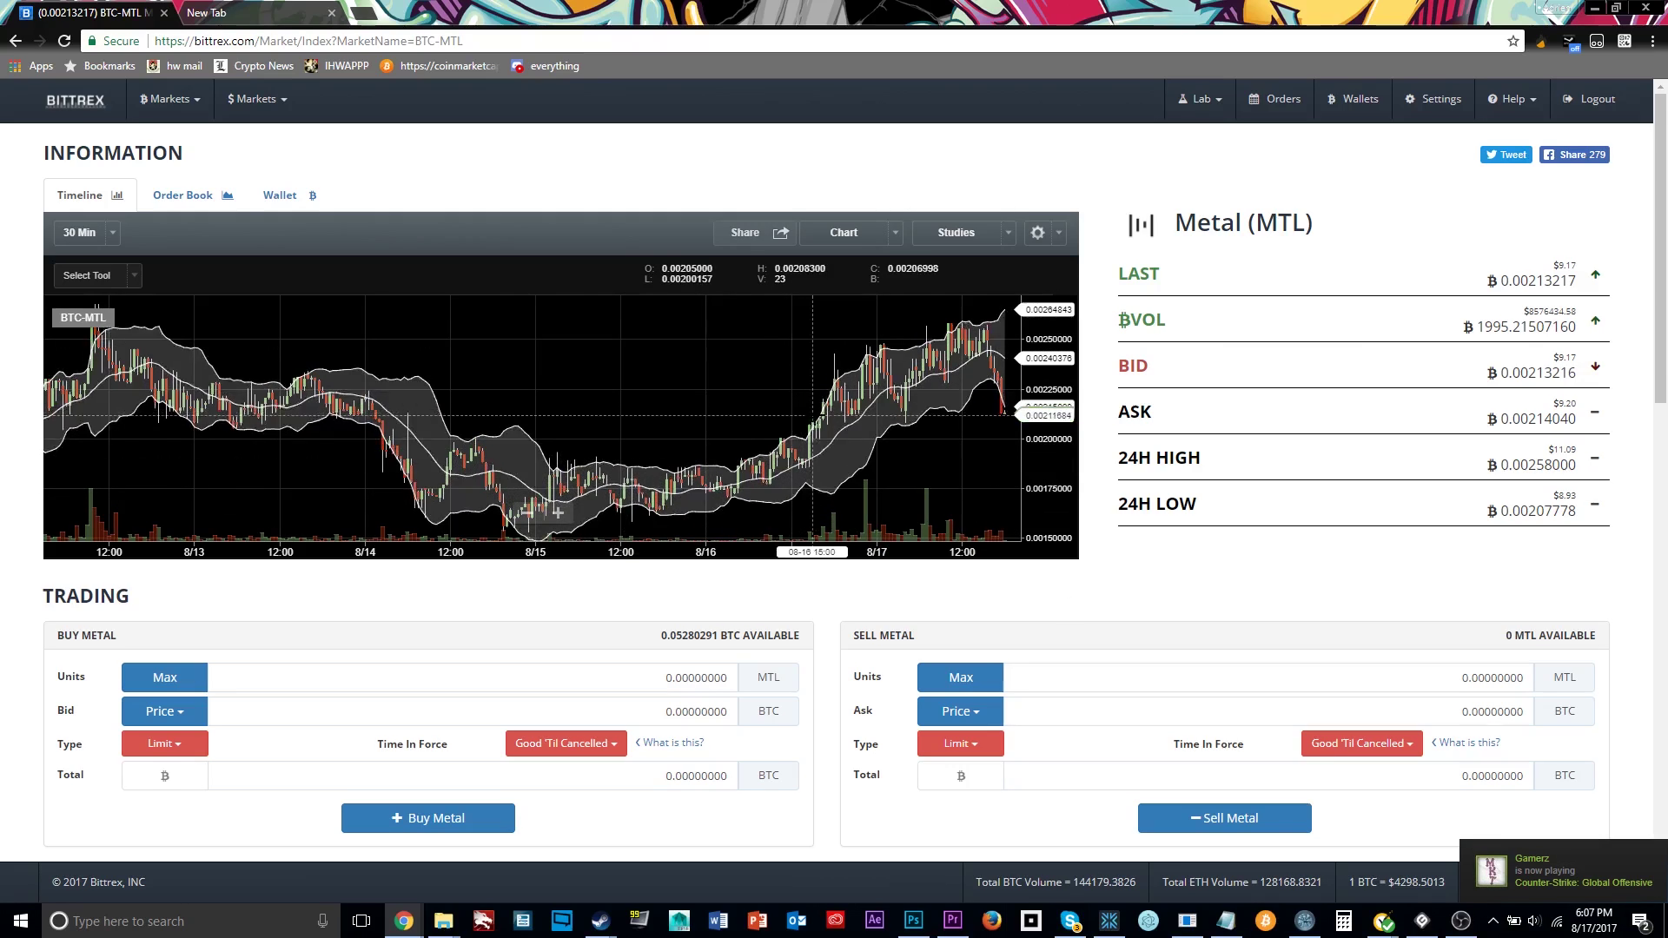
scroll(813, 425, down, 4)
scroll(813, 425, up, 3)
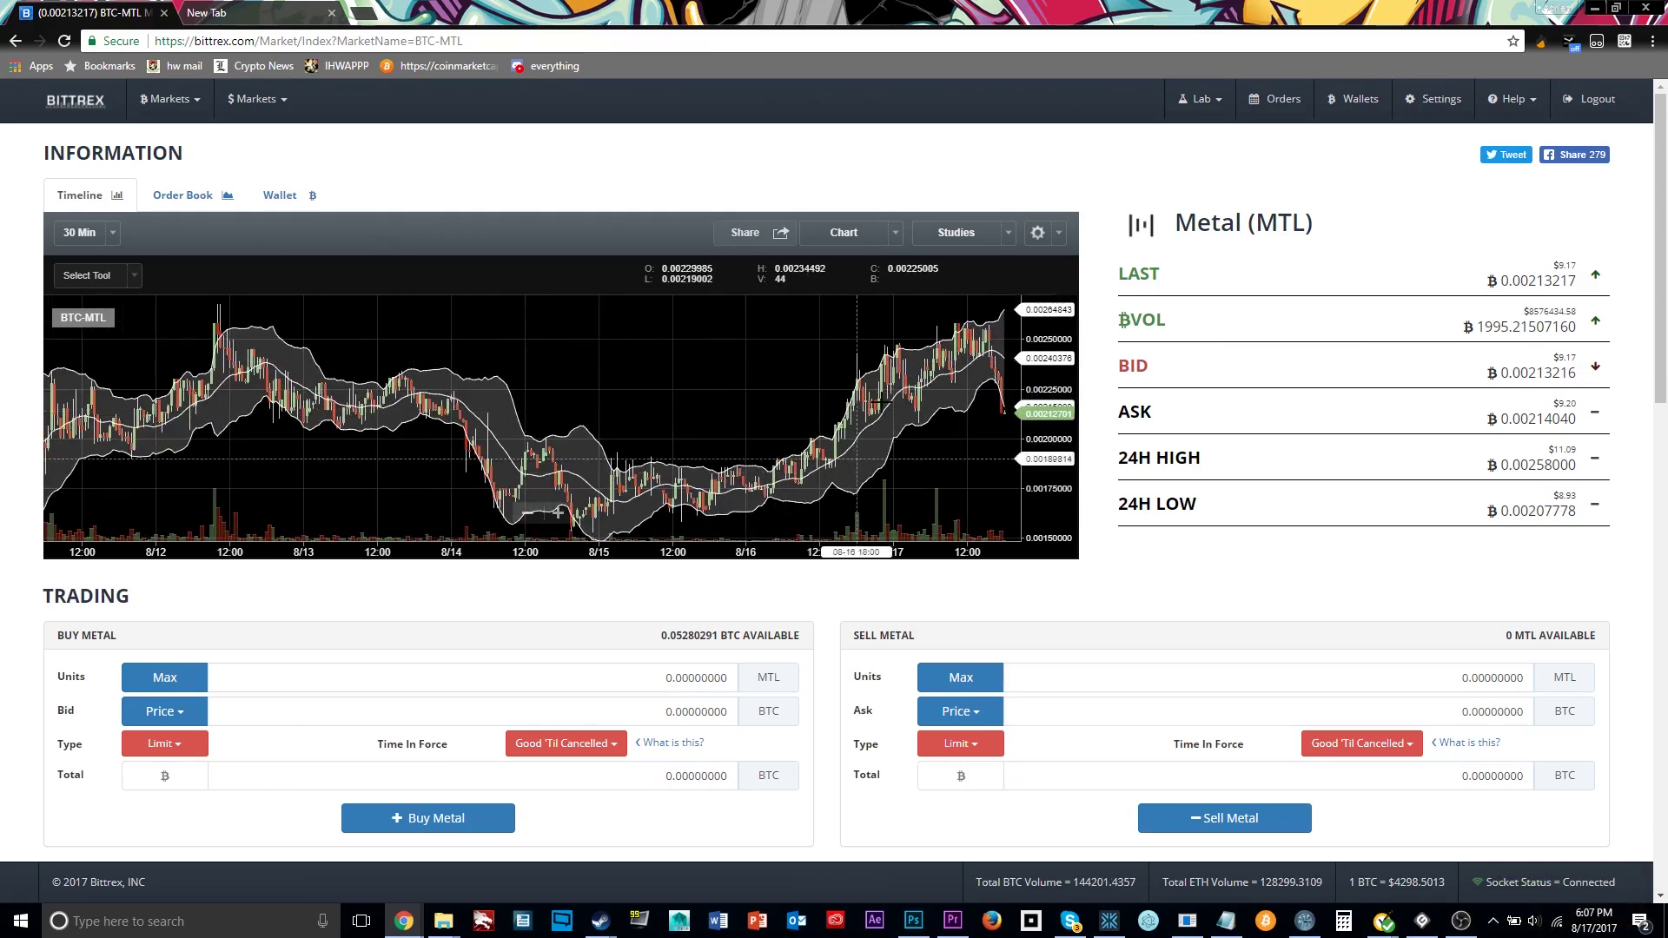
click(1422, 921)
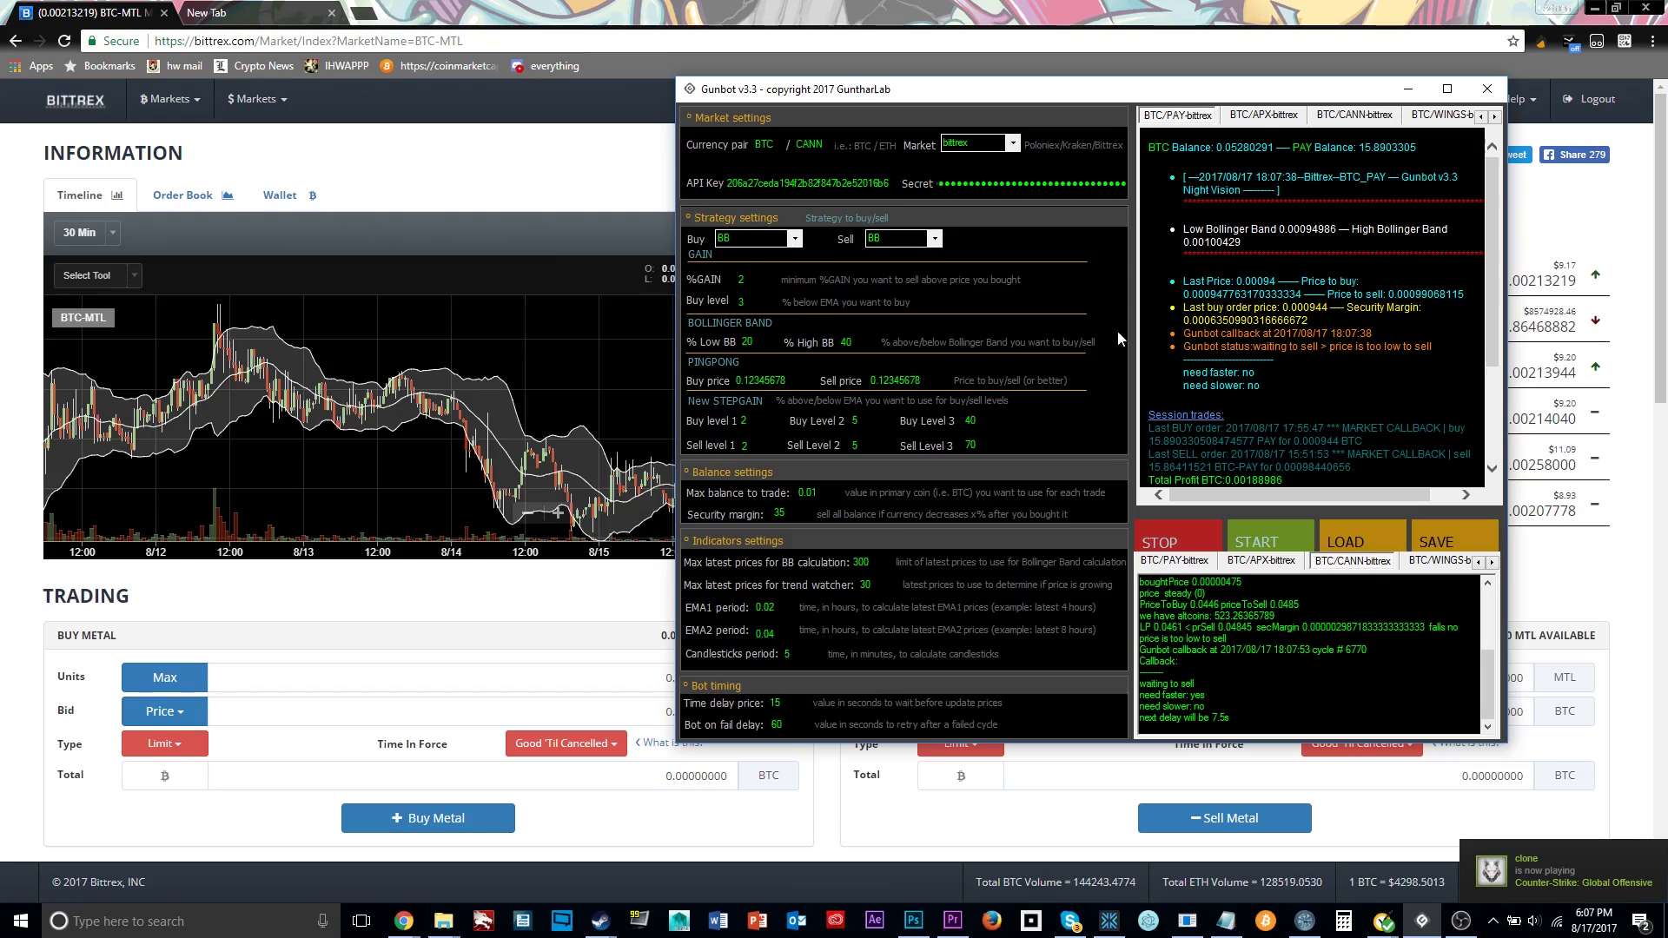
click(1408, 89)
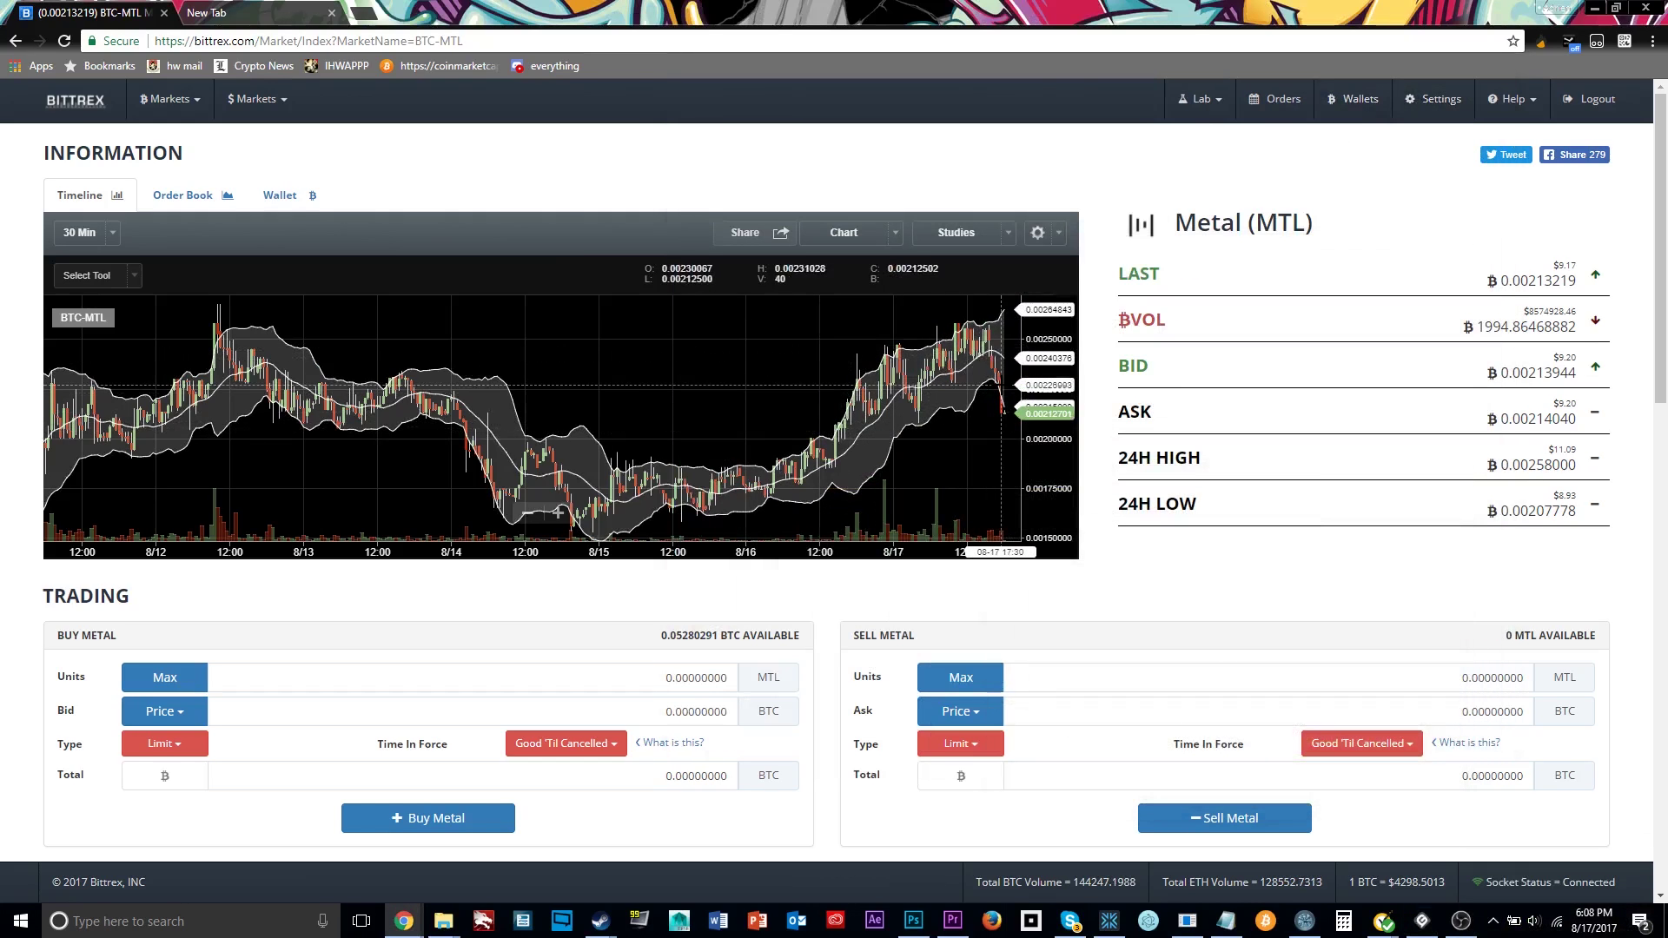
scroll(1000, 392, up, 3)
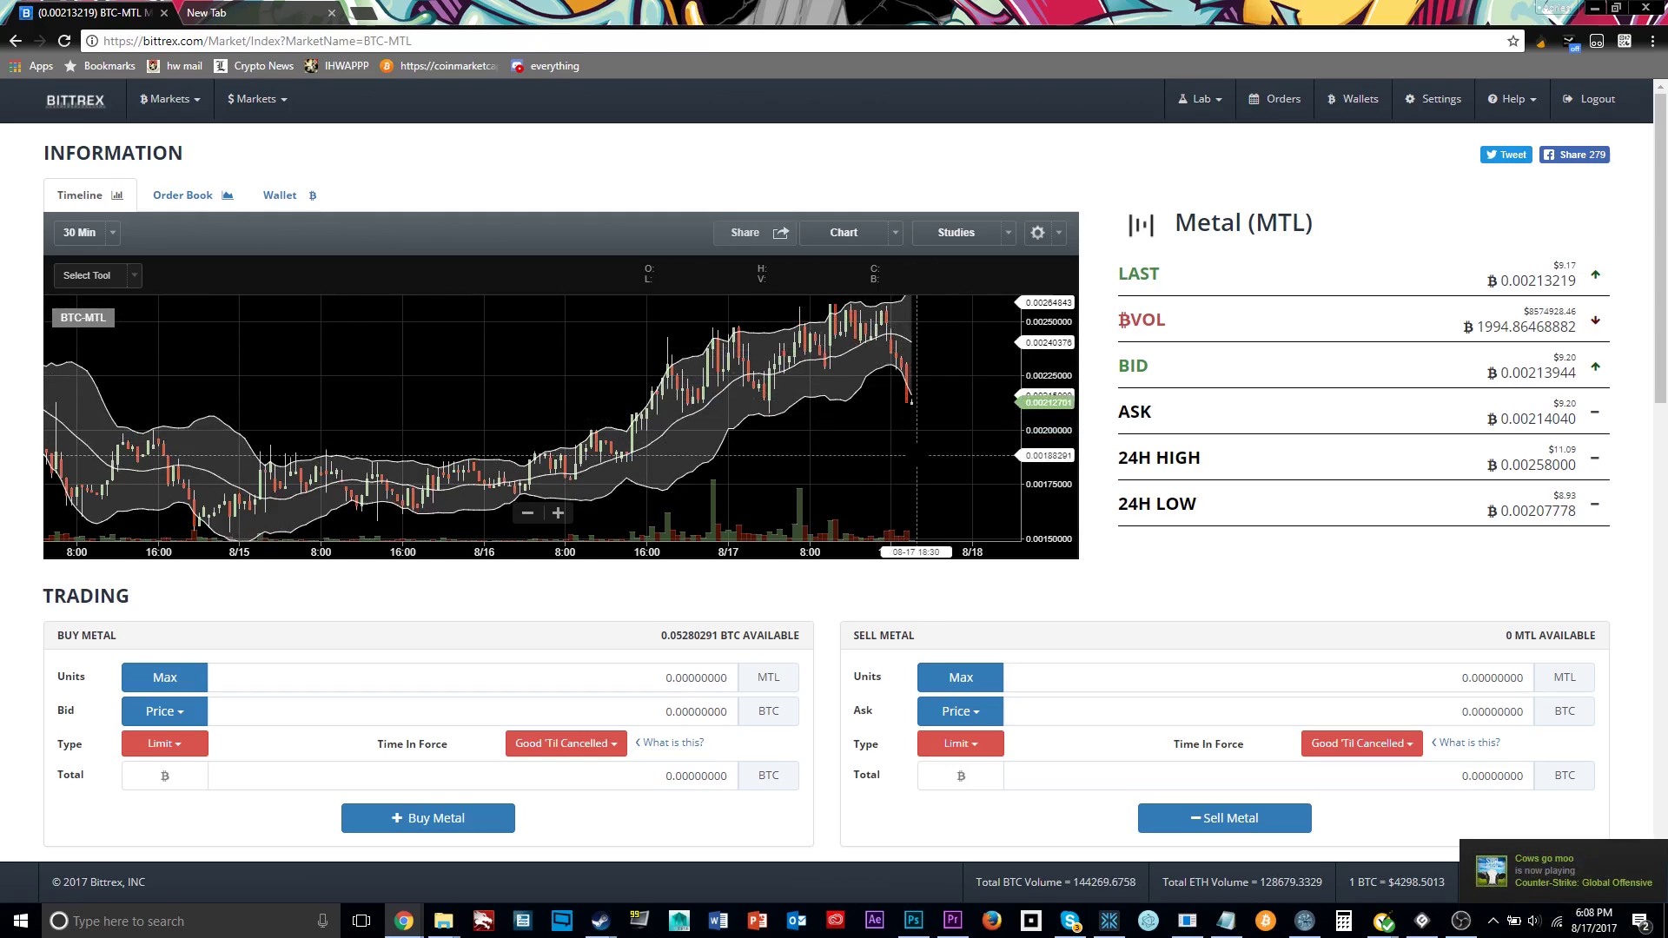
scroll(916, 455, up, 2)
scroll(916, 454, down, 5)
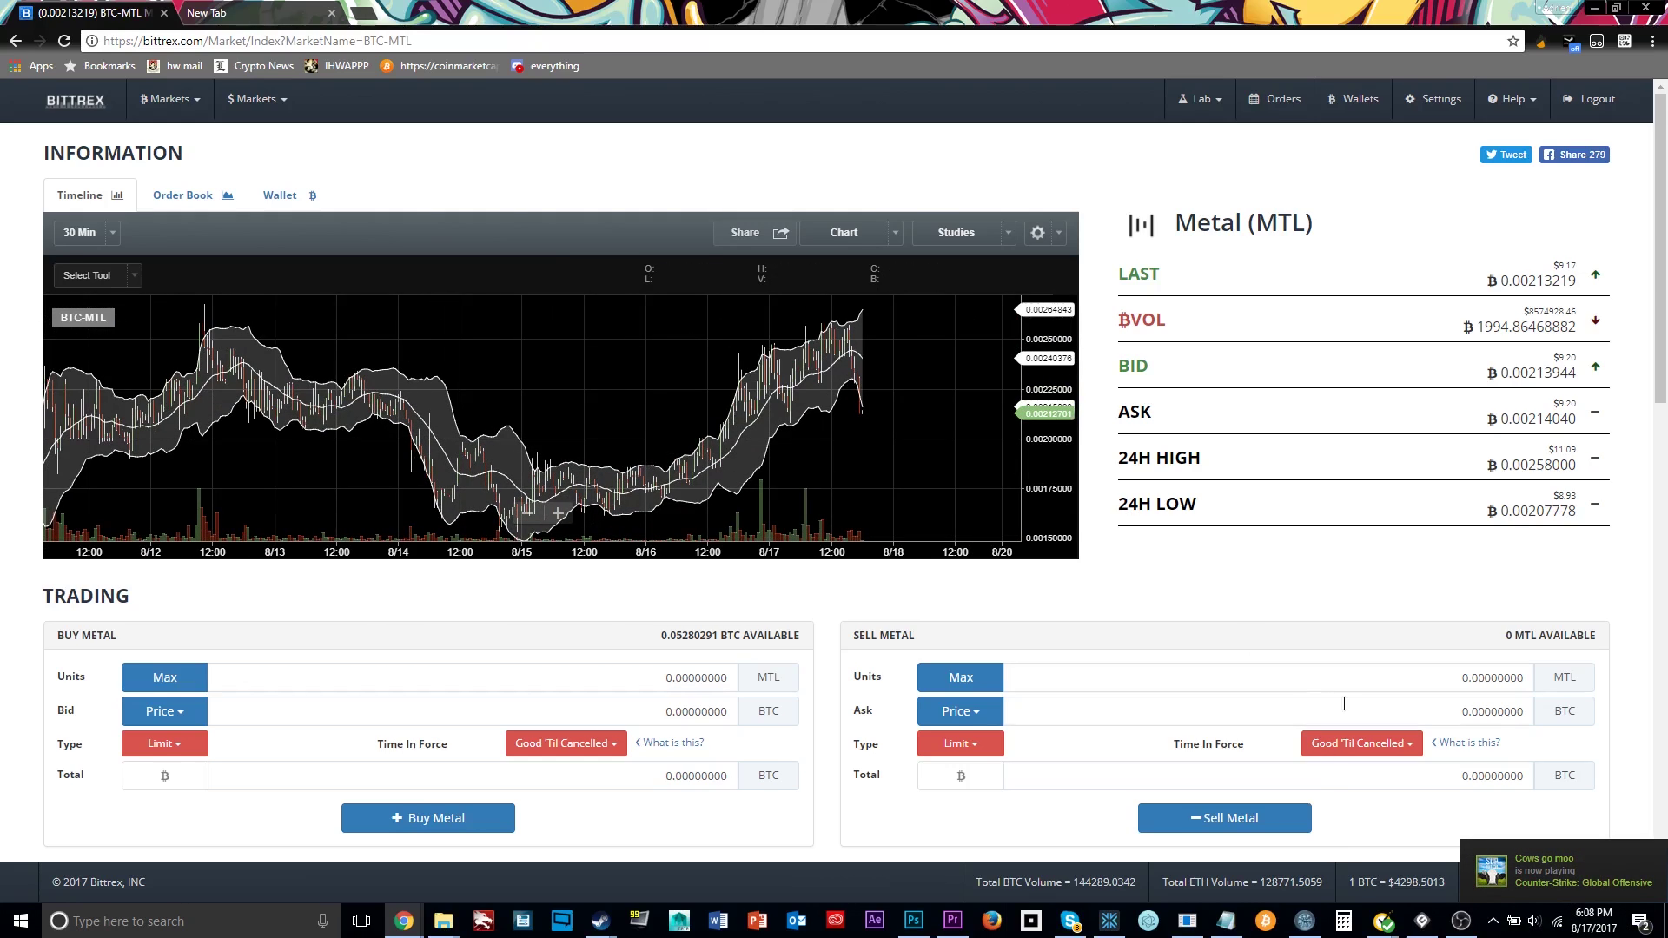
Bring Gunbot forward and enter 0.01 as the Max balance to trade.
click(1422, 920)
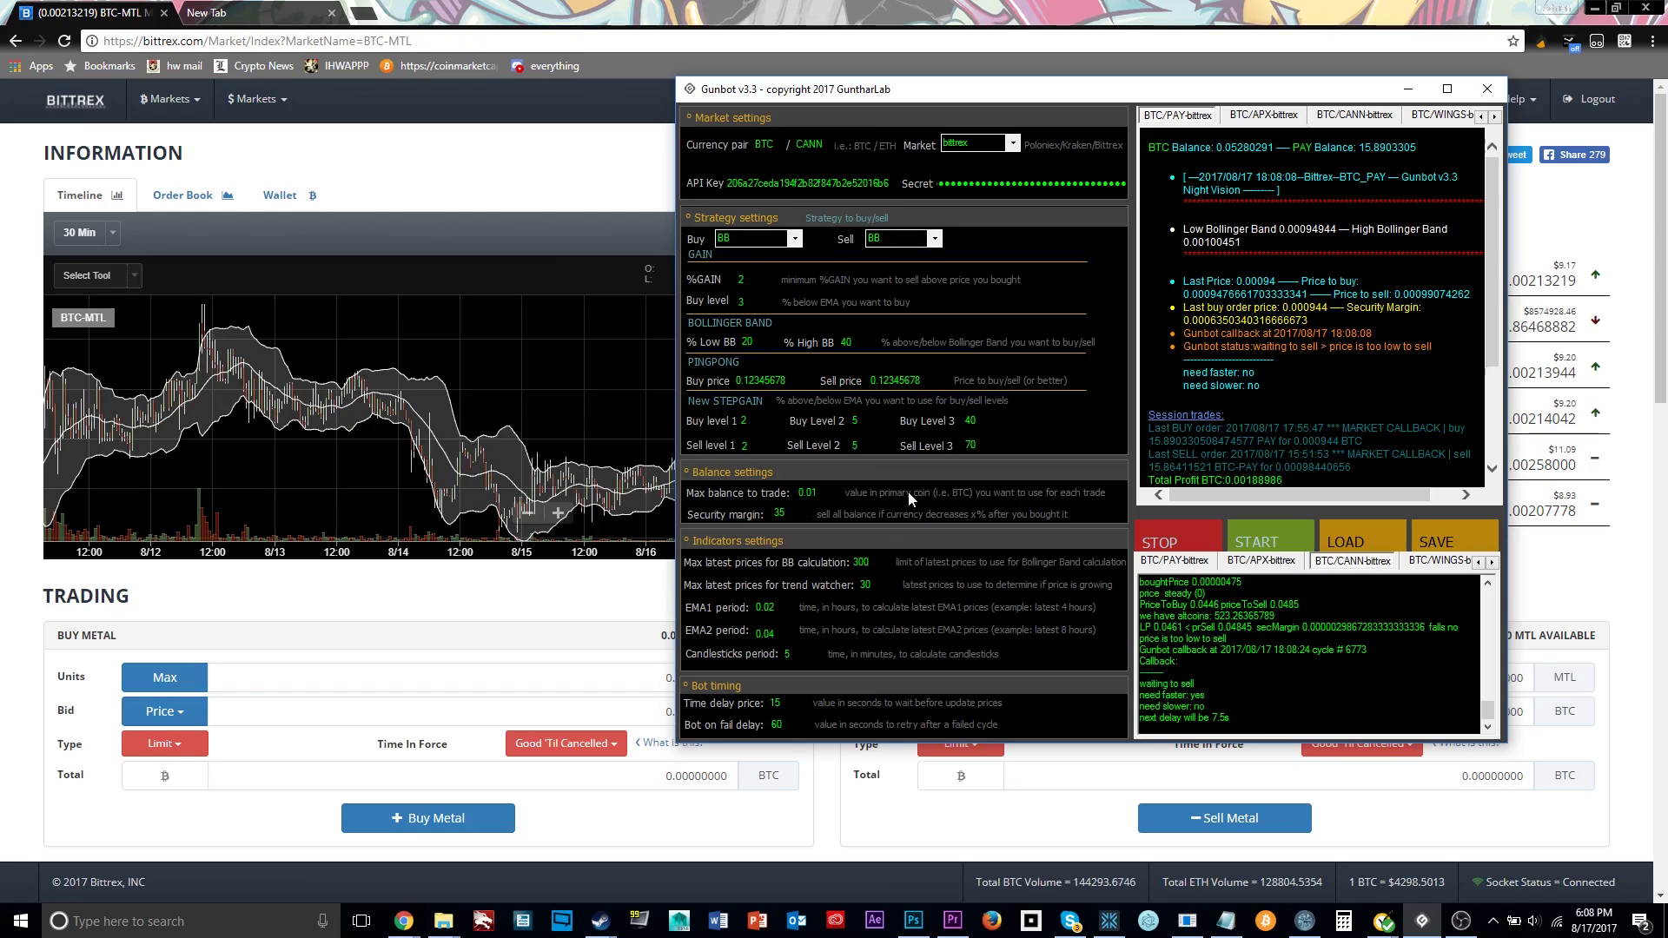
text(1)
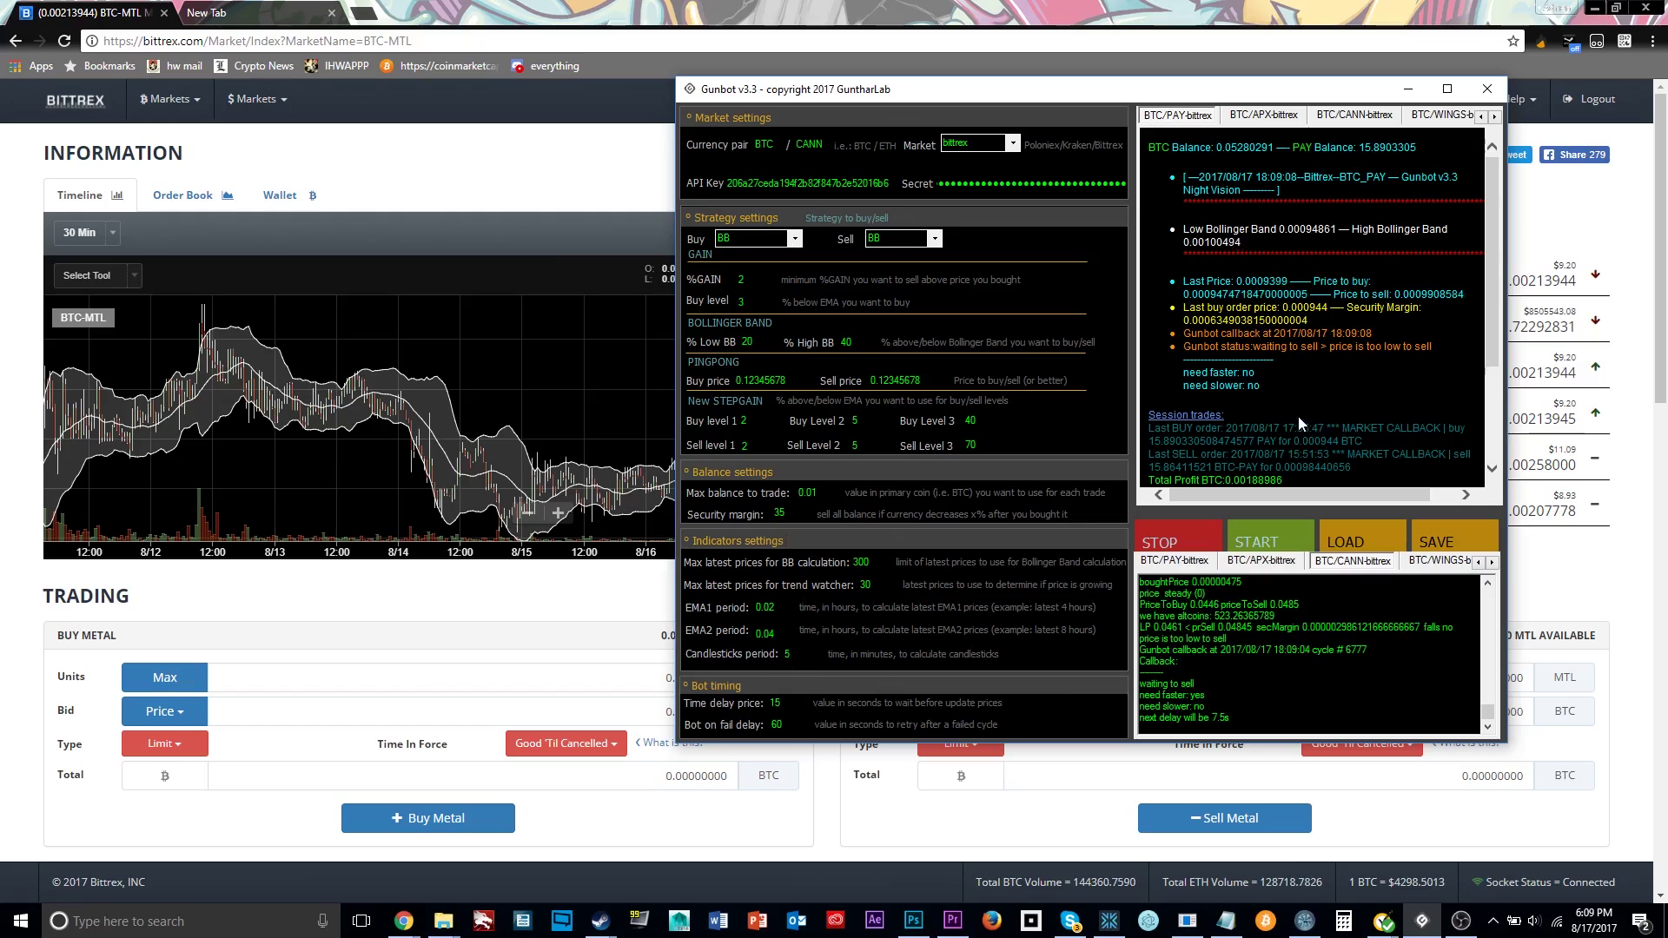
Hide Gunbot and switch the BTC-MTL chart to 5-minute candles.
click(1408, 89)
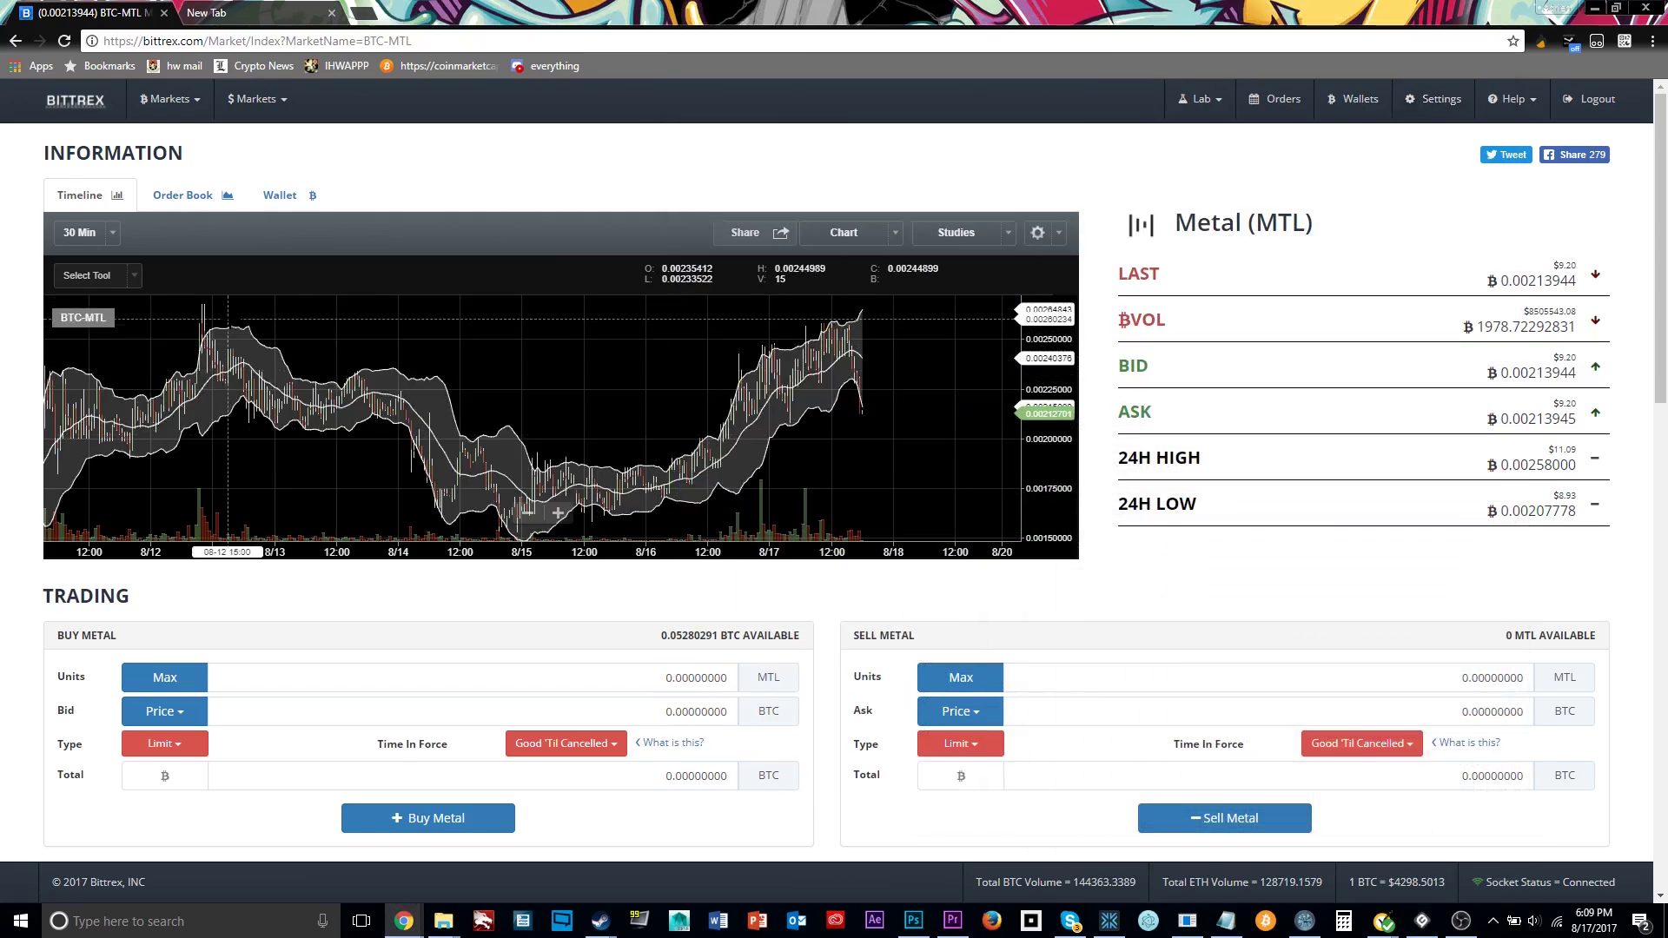
scroll(619, 429, down, 2)
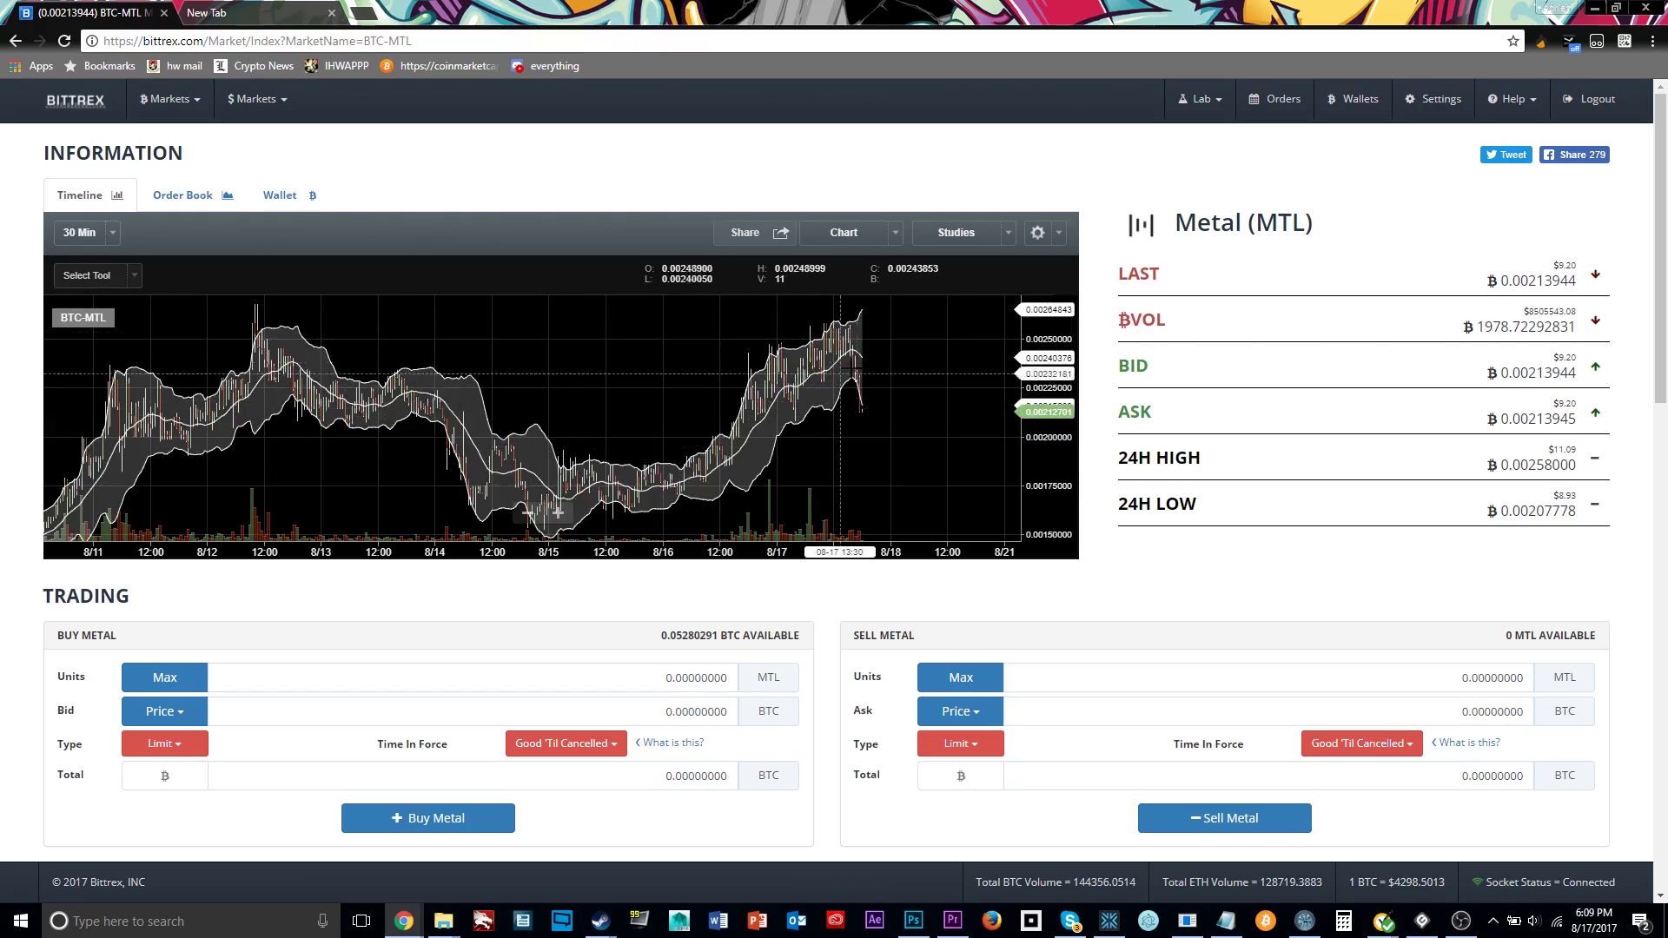
scroll(854, 377, up, 3)
scroll(854, 378, down, 1)
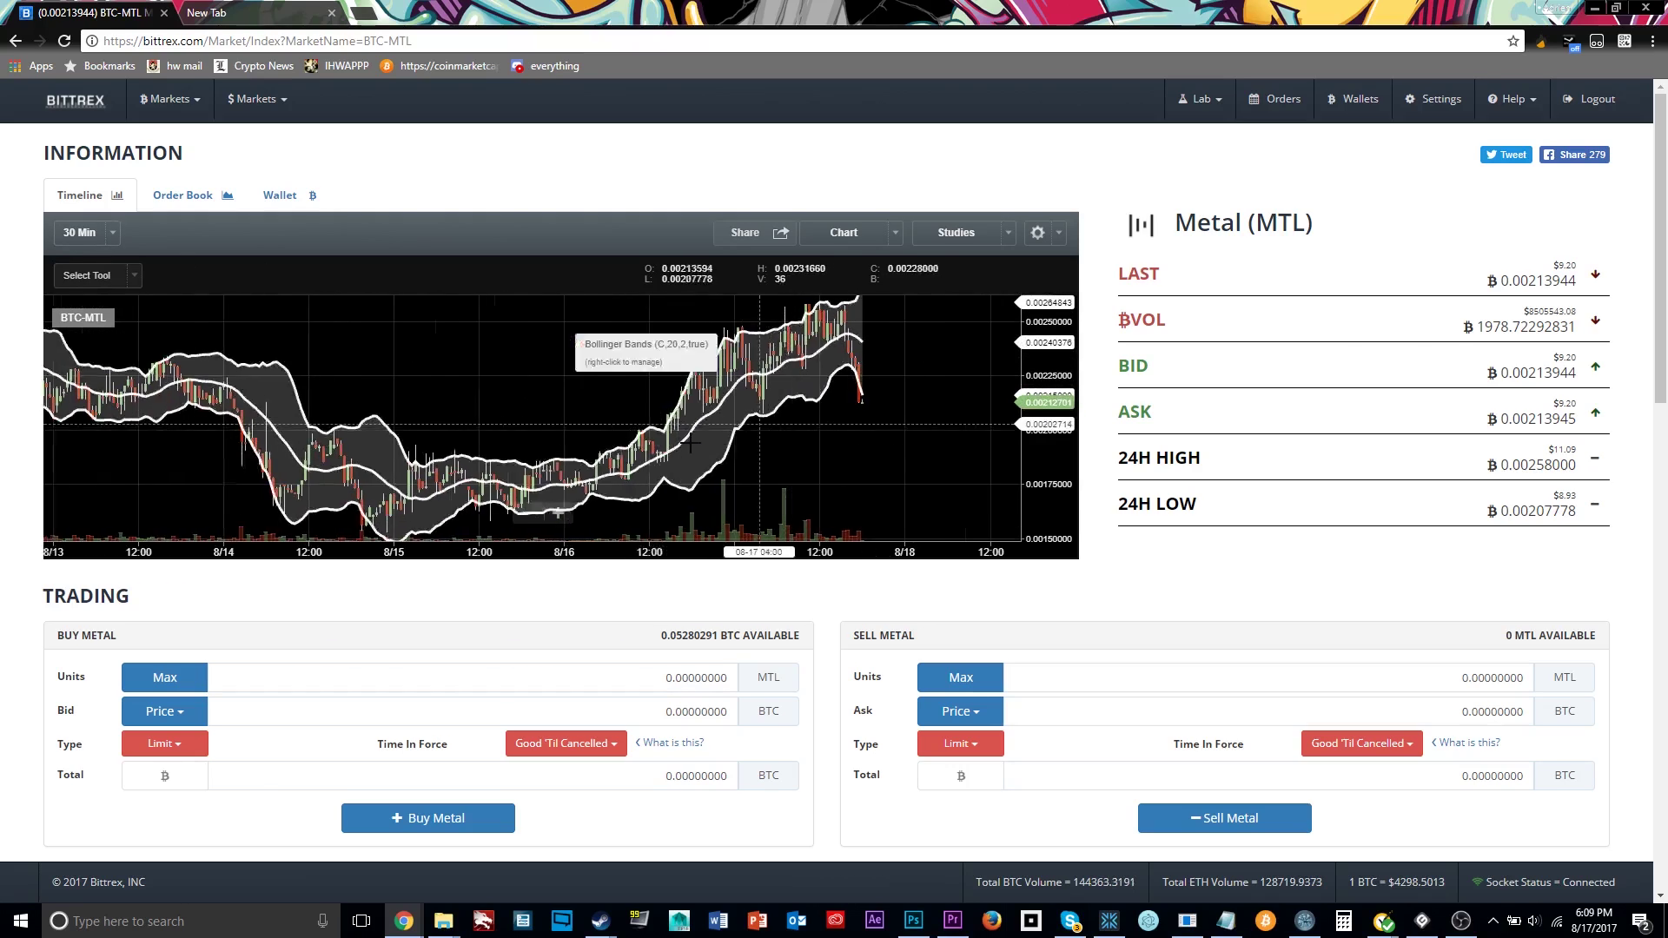
click(100, 233)
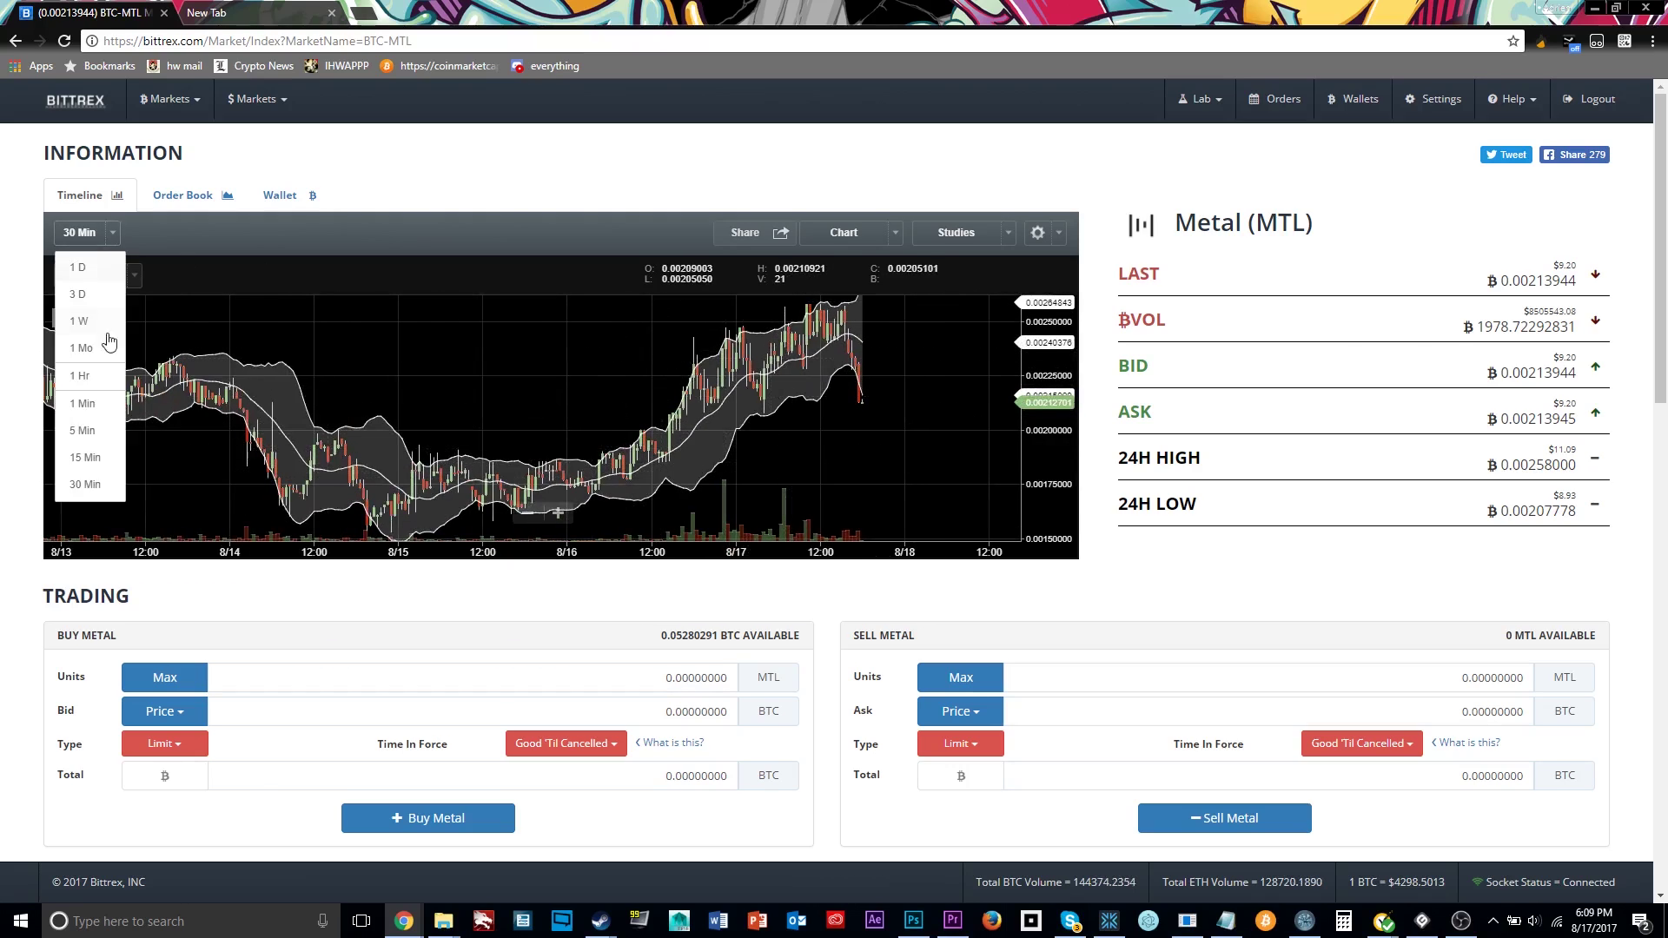
click(82, 432)
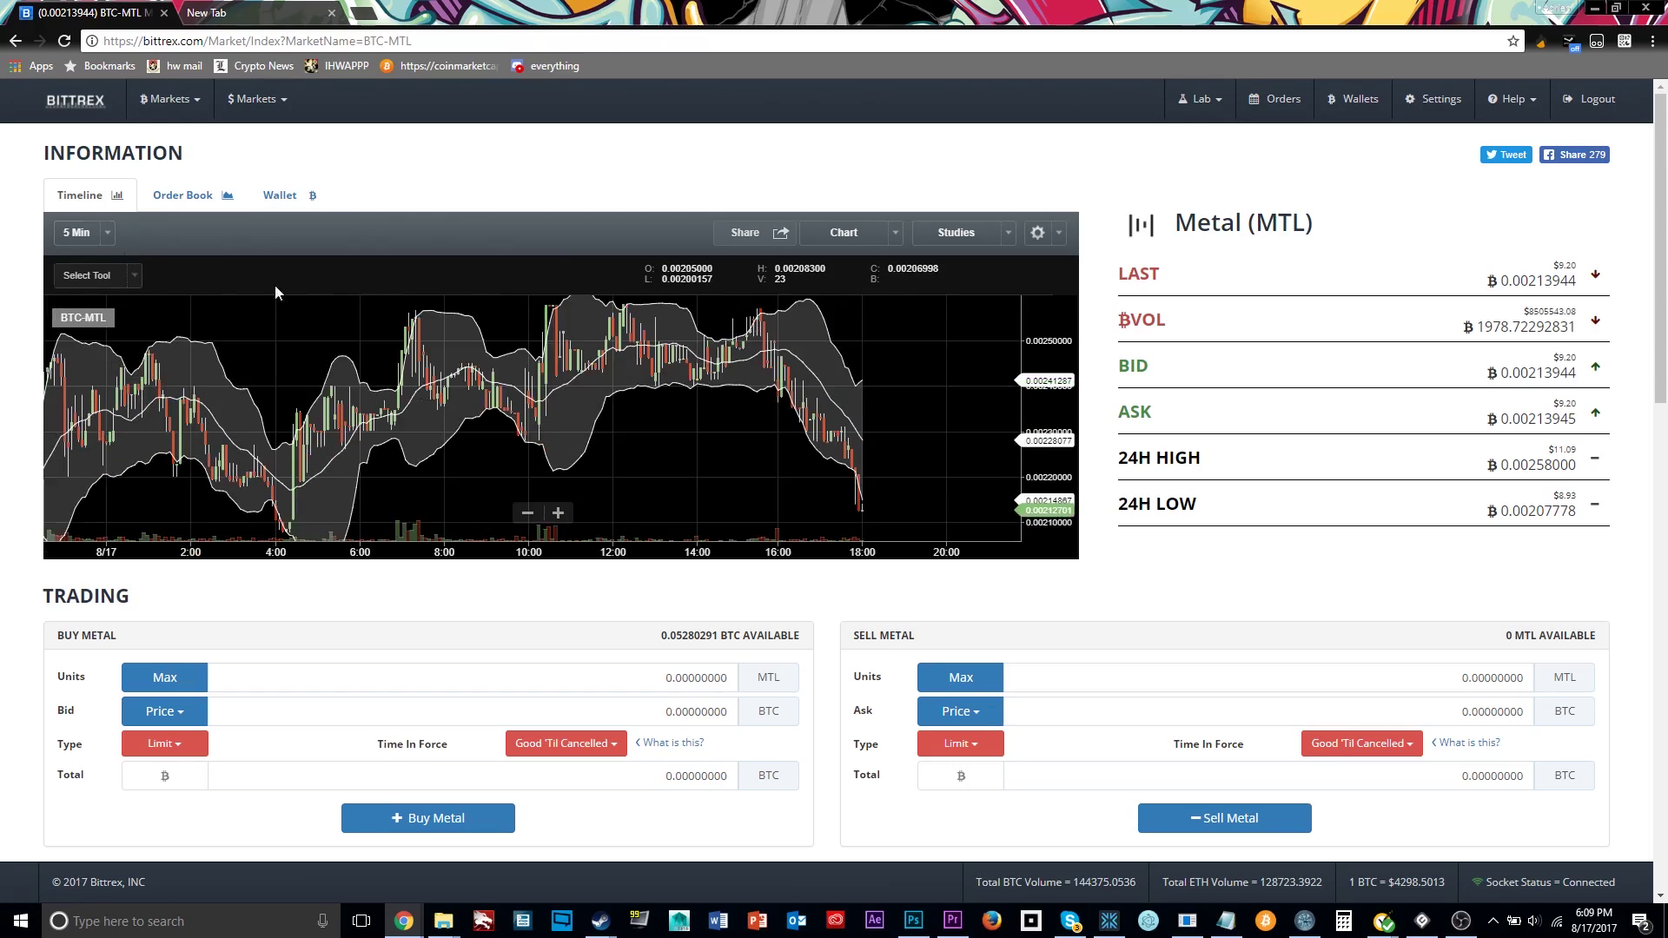
Pan back over recent MTL candles, then bring Gunbot to the front.
drag(529, 420, 697, 384)
key(Right)
key(Right)
key(Right)
key(Right)
key(Right)
key(Right)
key(Right)
key(Right)
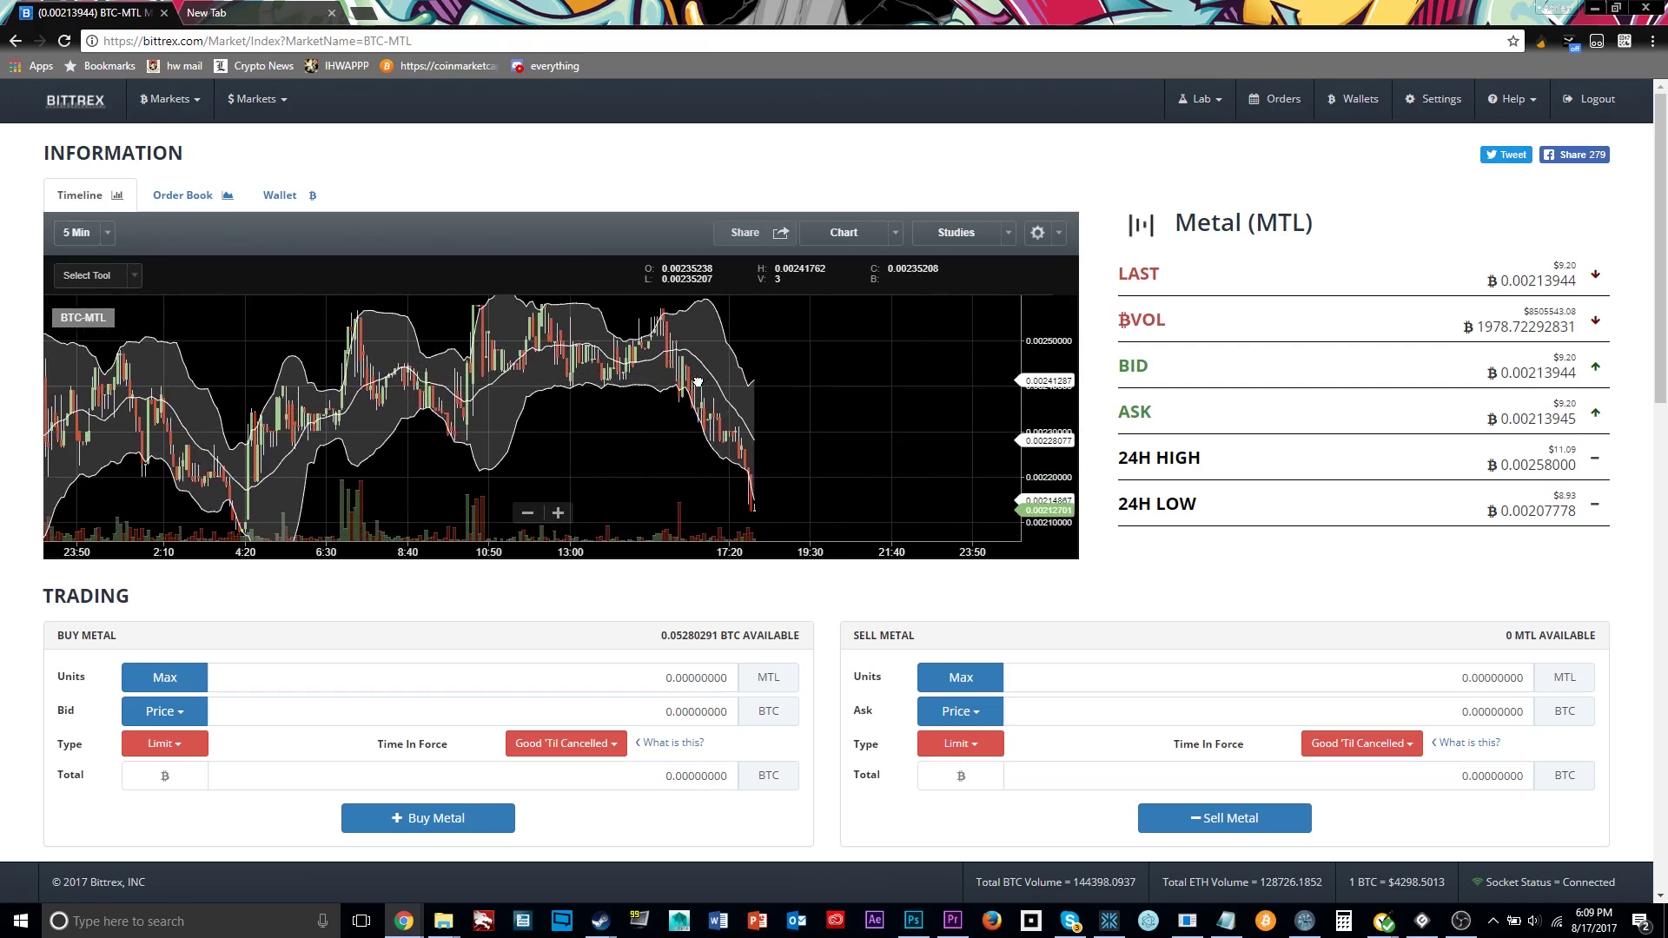
key(Left)
key(Left)
key(Left)
key(Left)
key(Left)
key(Left)
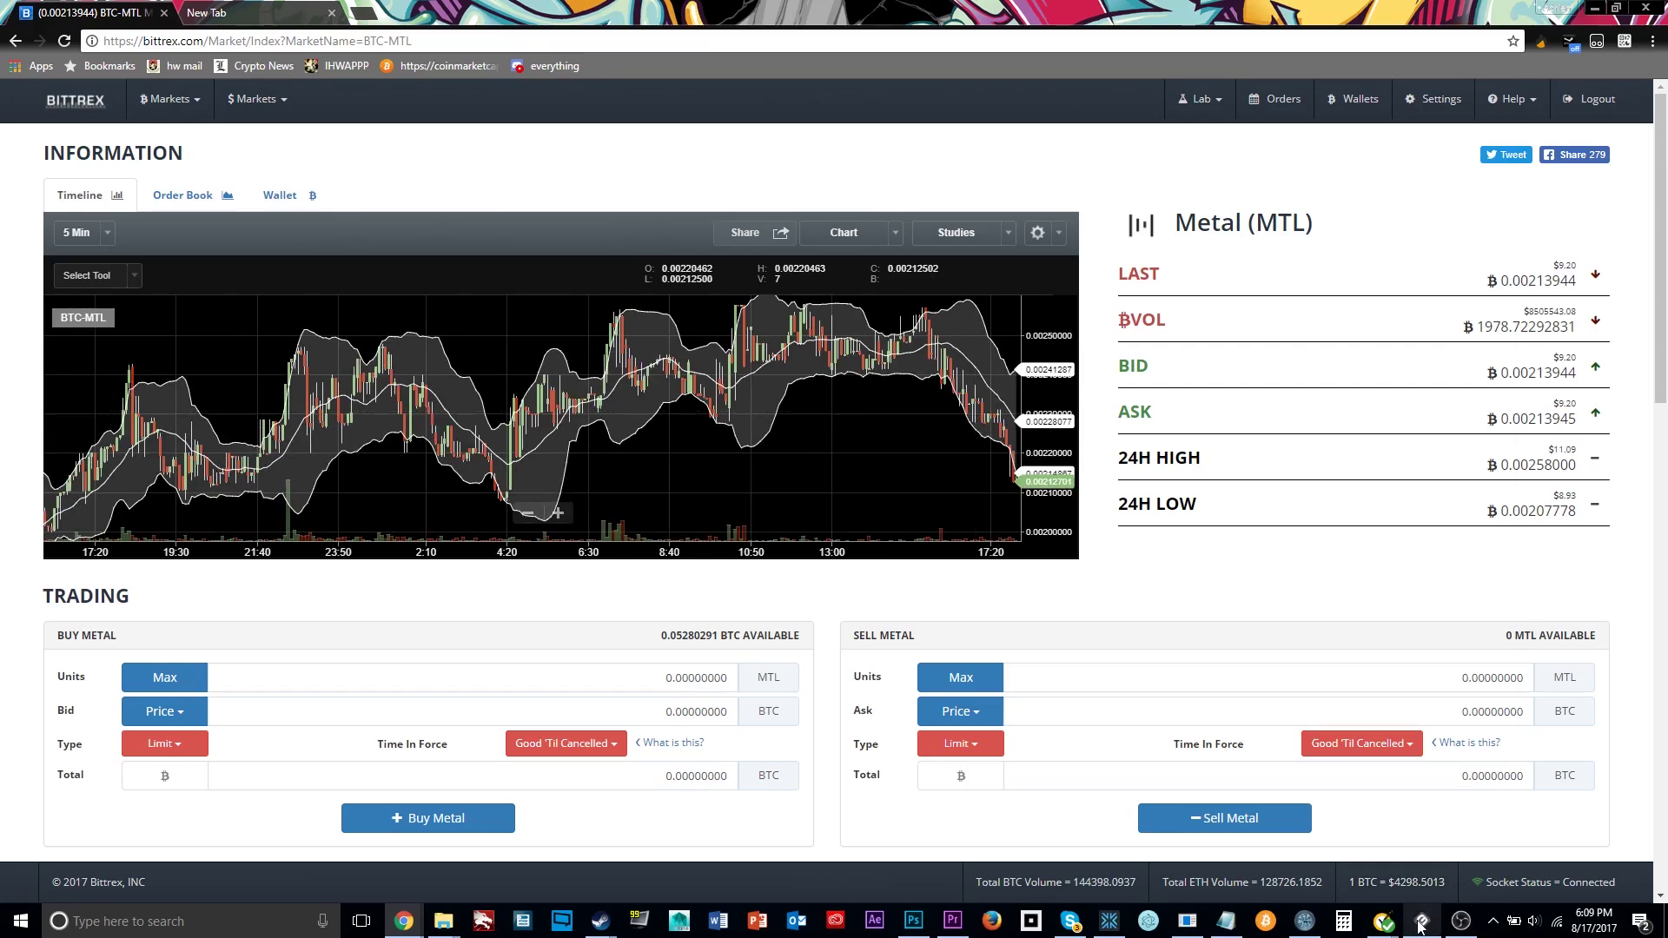
click(1421, 925)
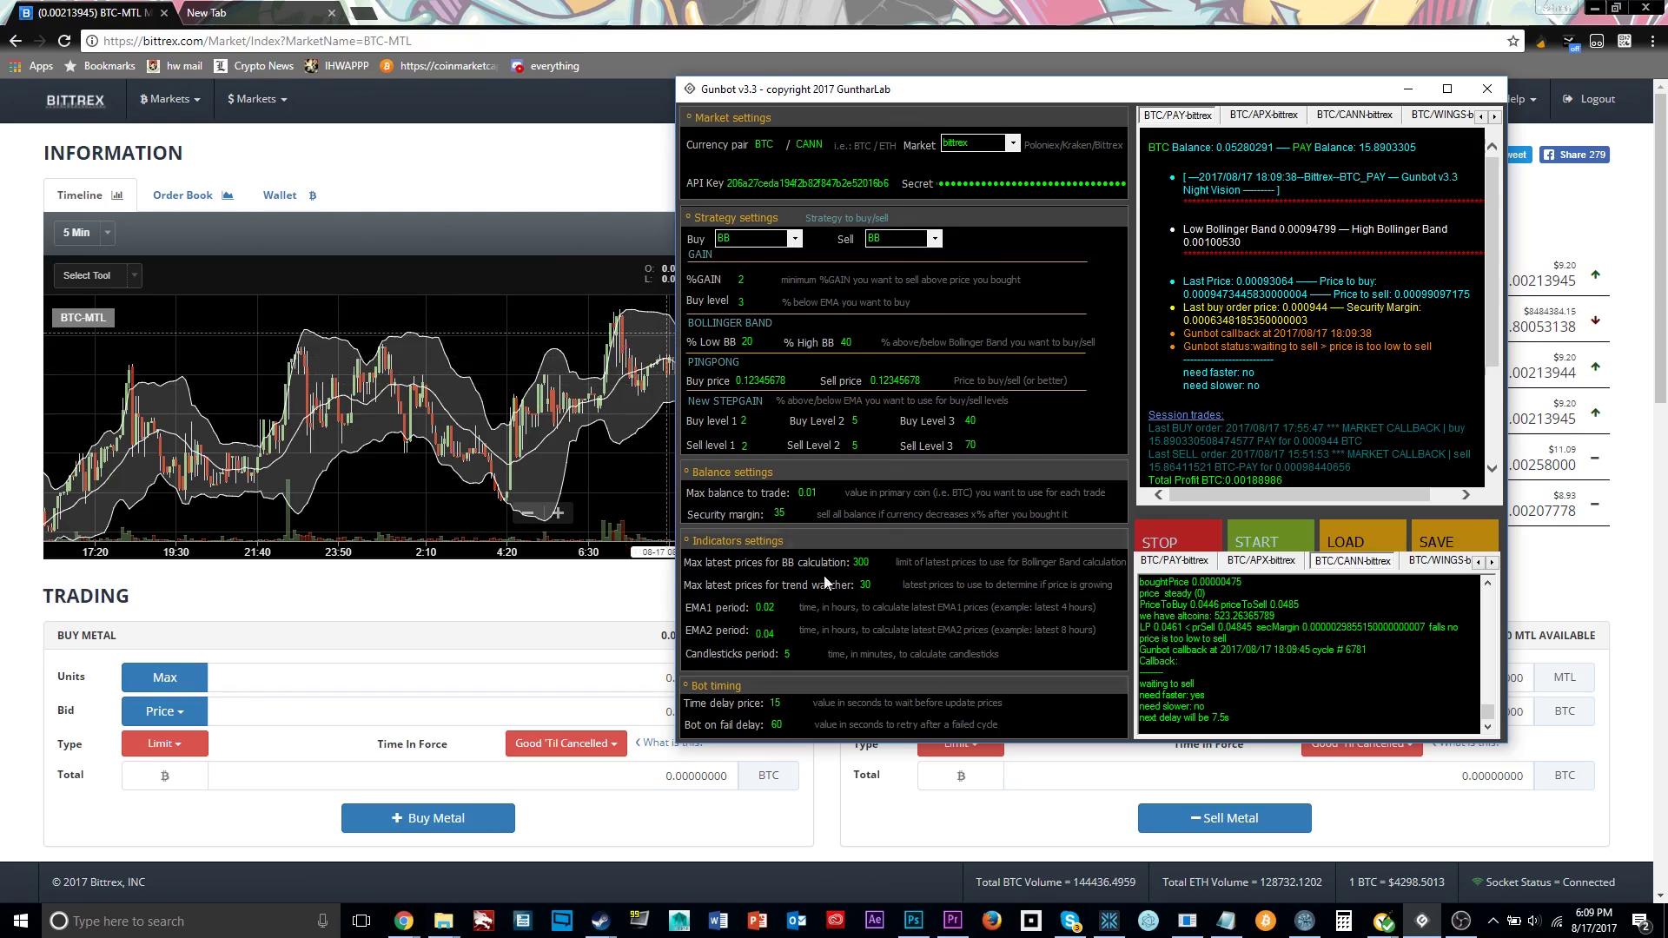
Replace CANN with ETH so the currency pair reads BTC / ETH.
drag(868, 89, 760, 69)
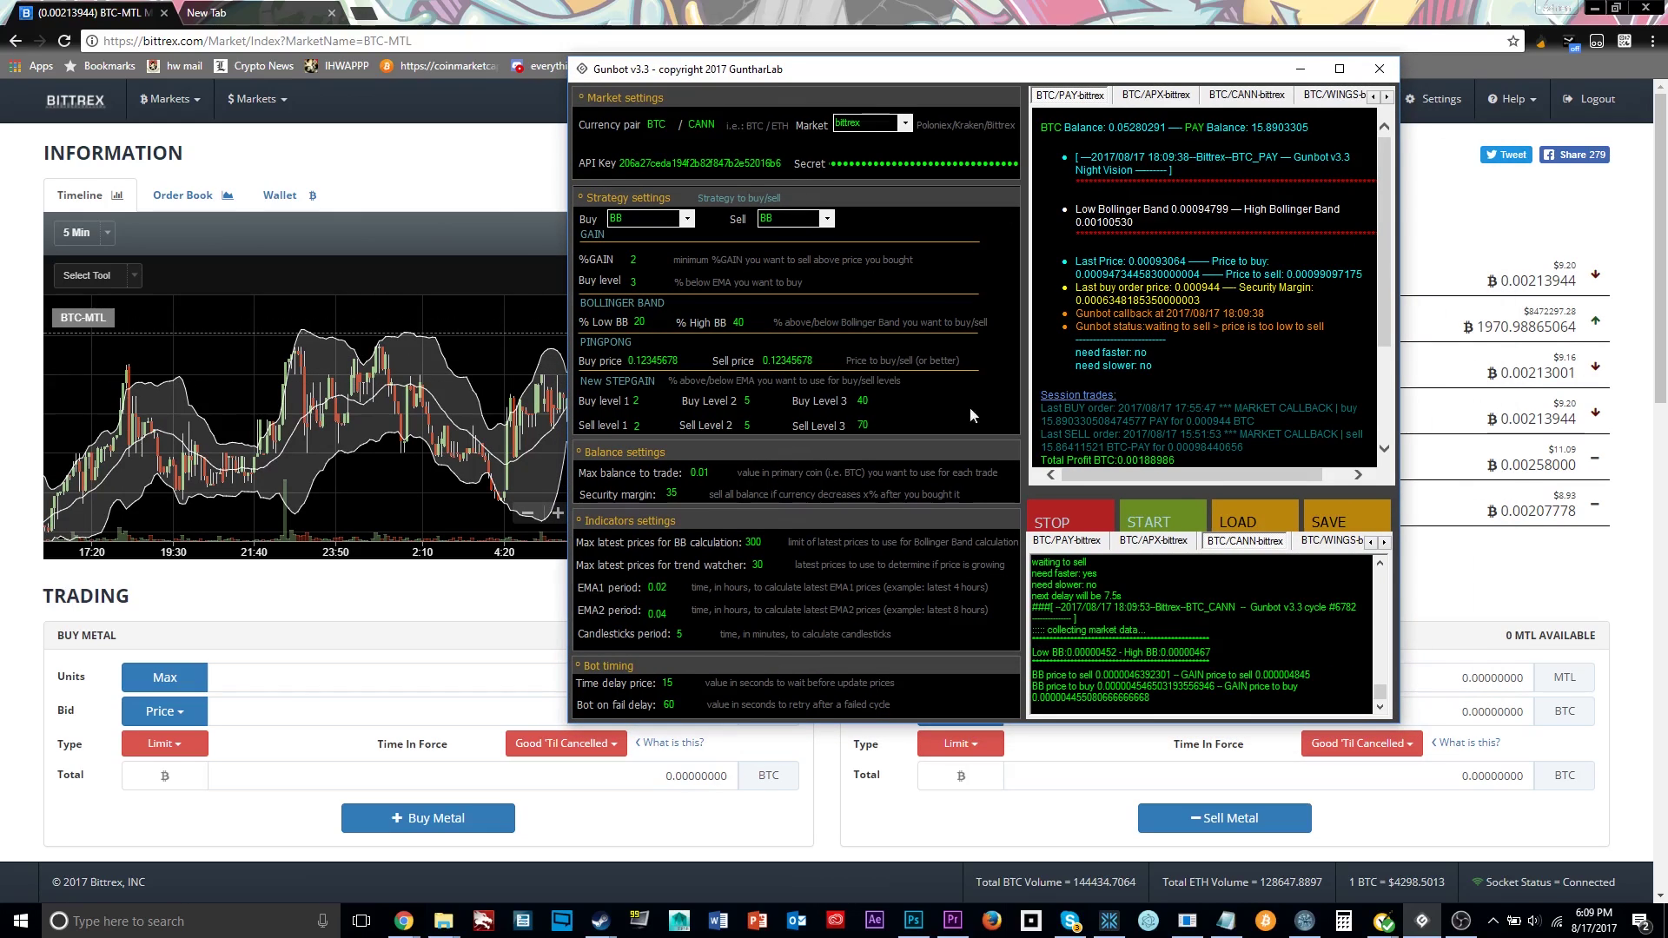
click(1145, 523)
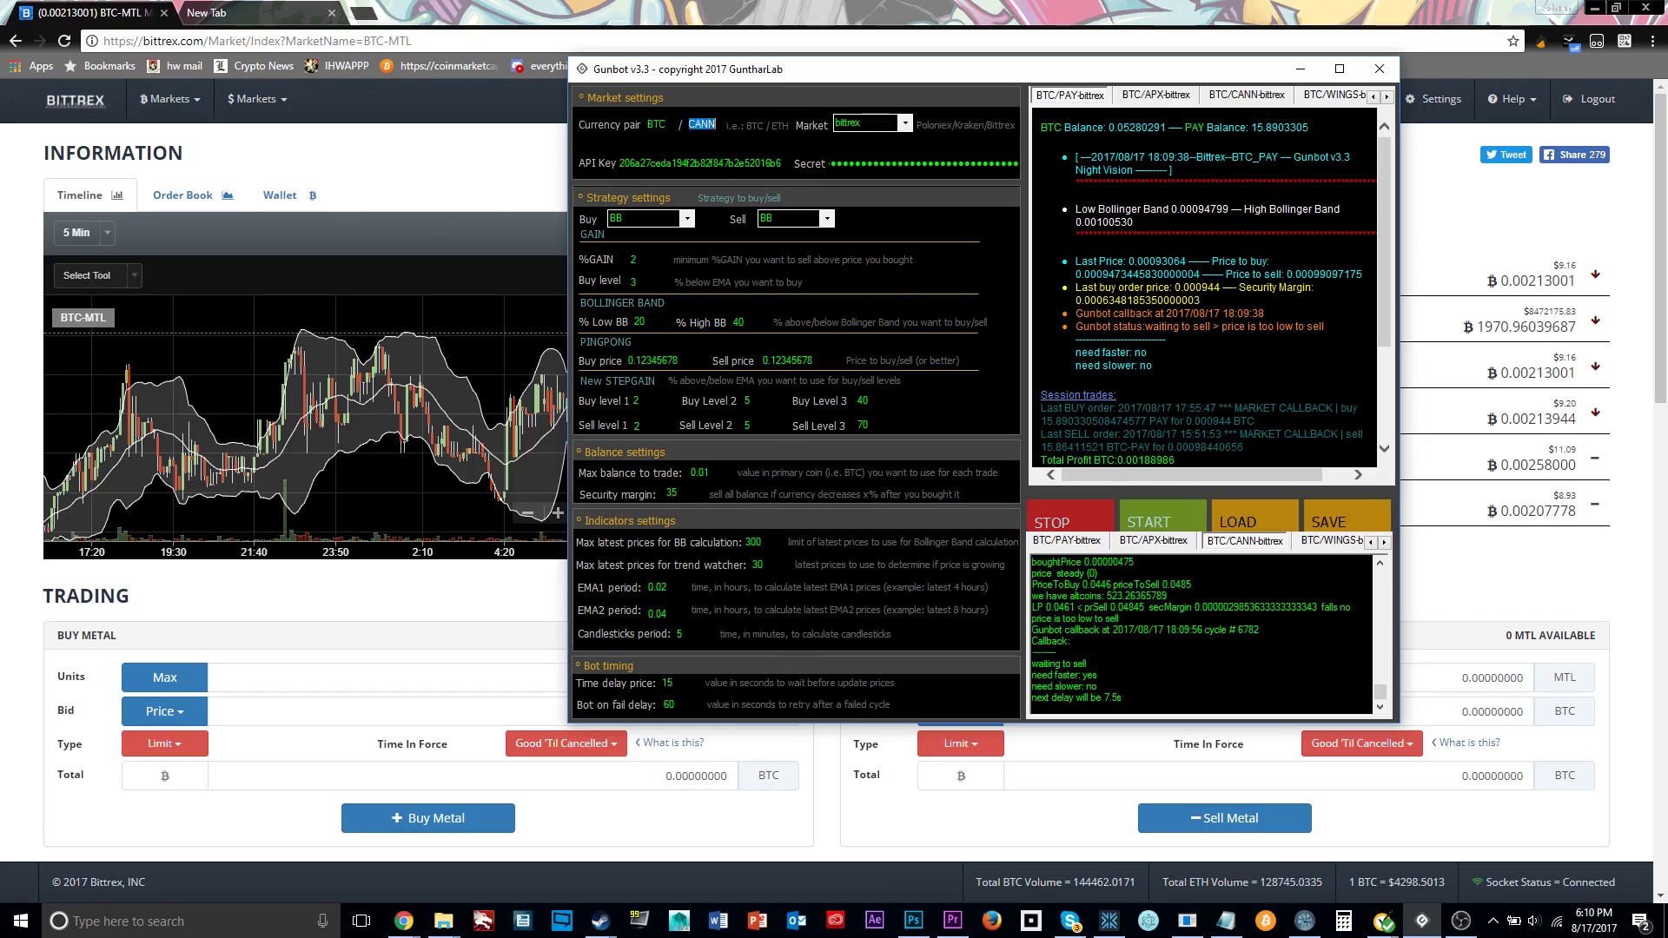
double_click(702, 124)
text(ETH)
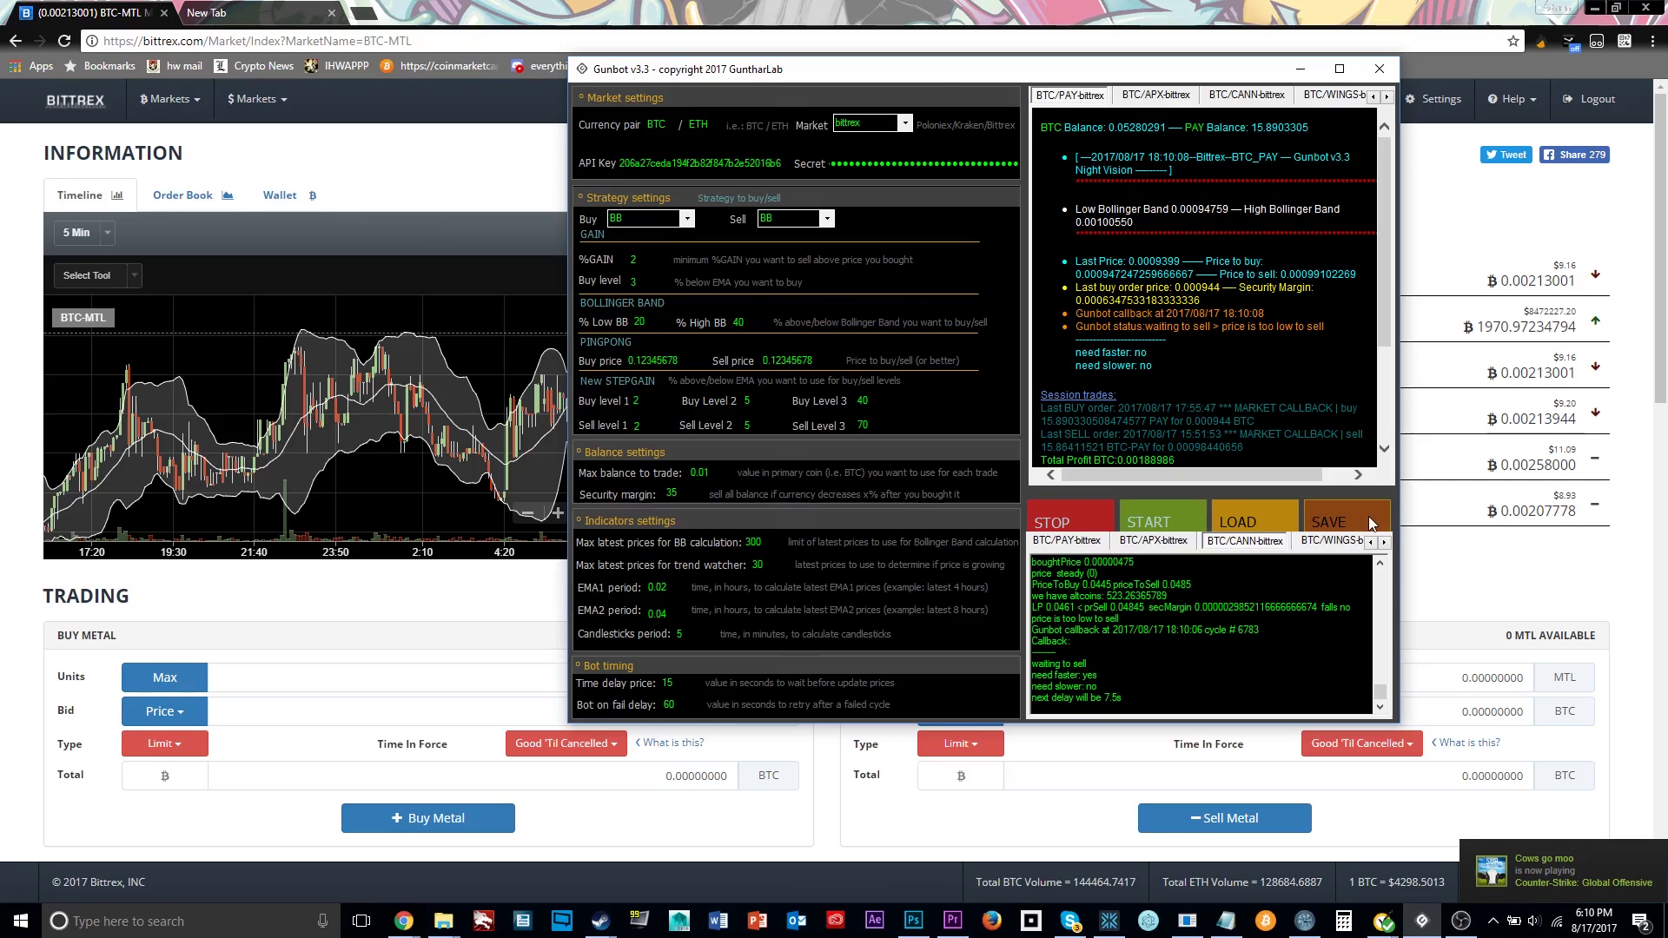
key(shift+Left)
key(shift+Left)
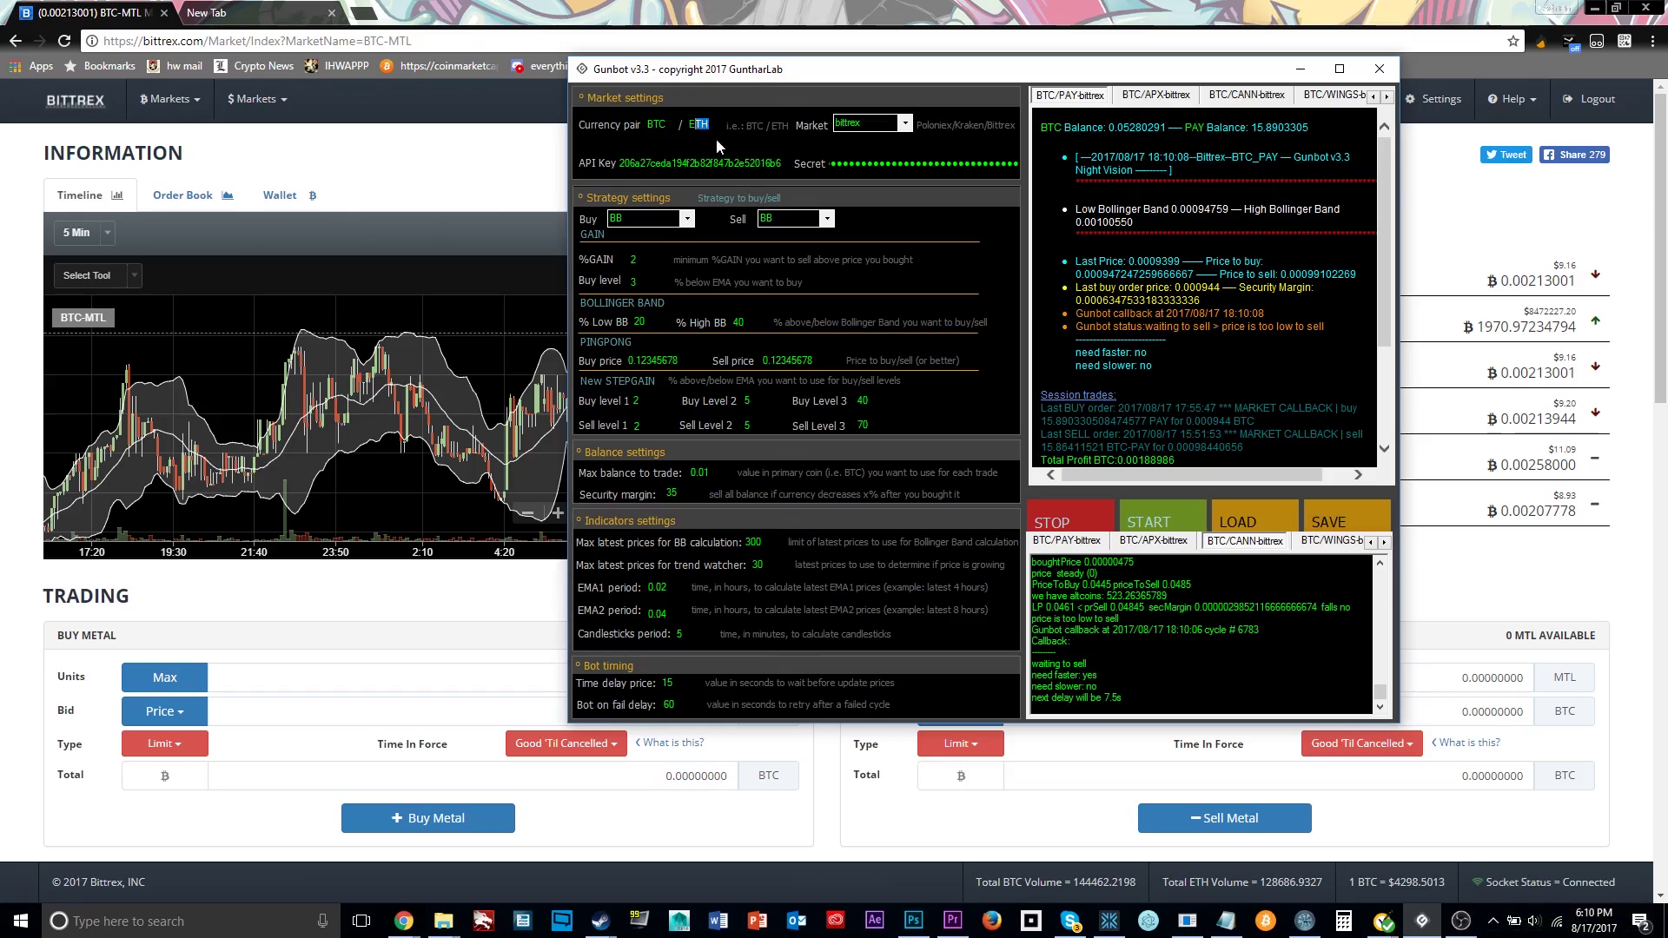
Dismiss the LOAD file picker and display the BTC/APX-bittrex status and log.
click(1275, 525)
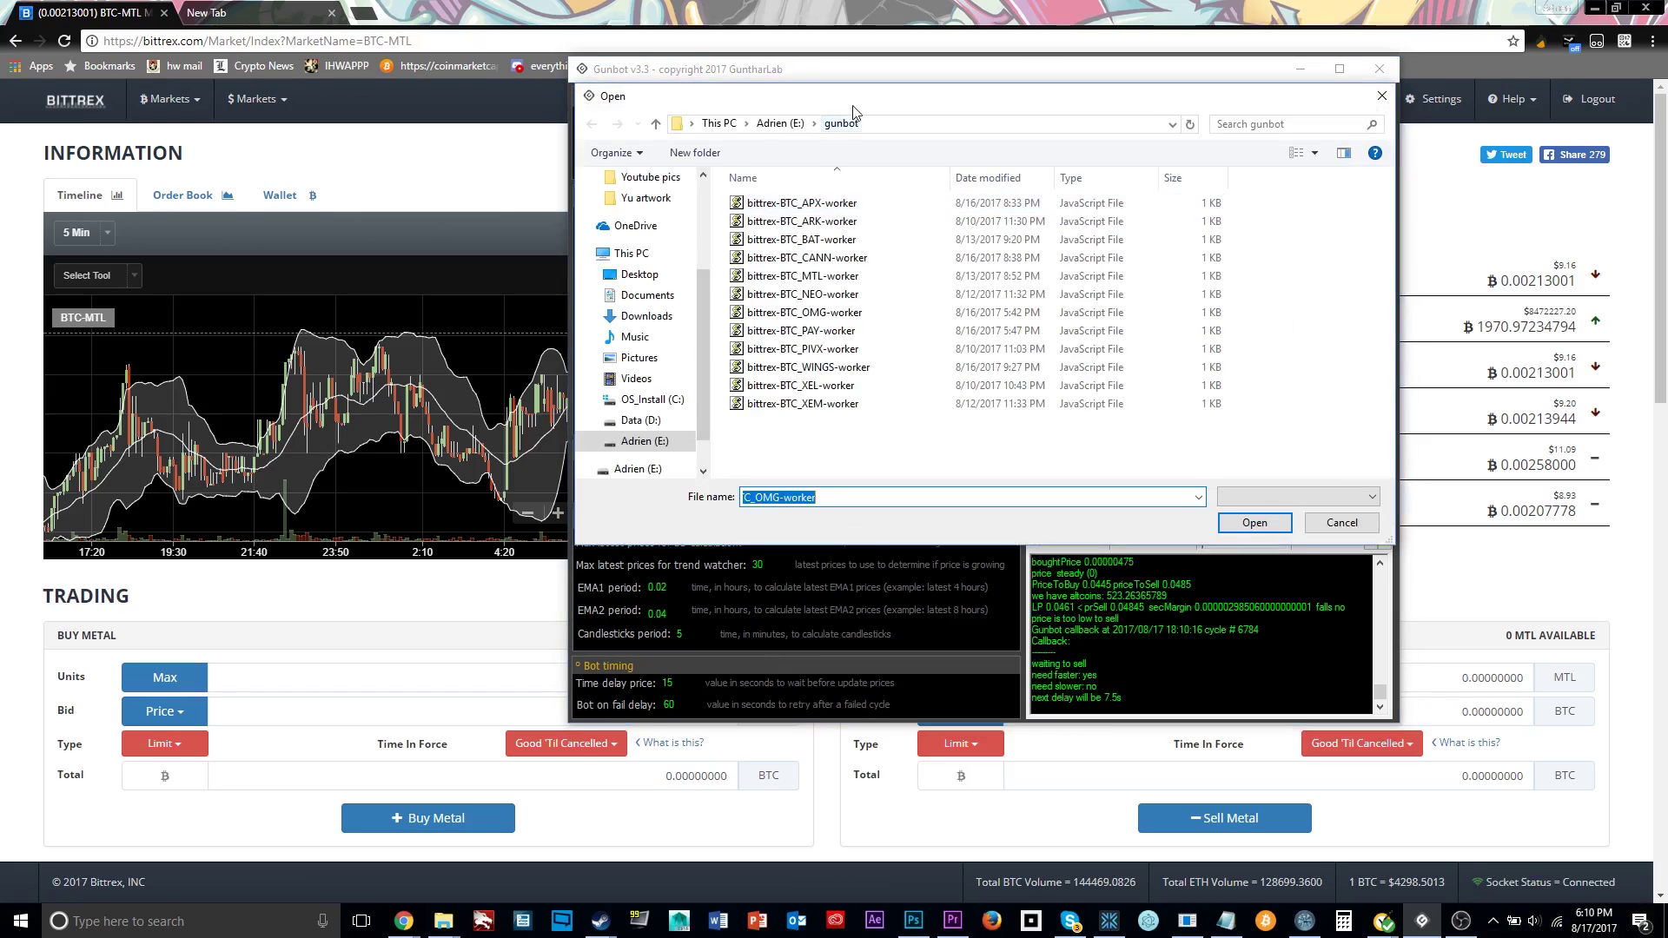
drag(876, 83, 712, 83)
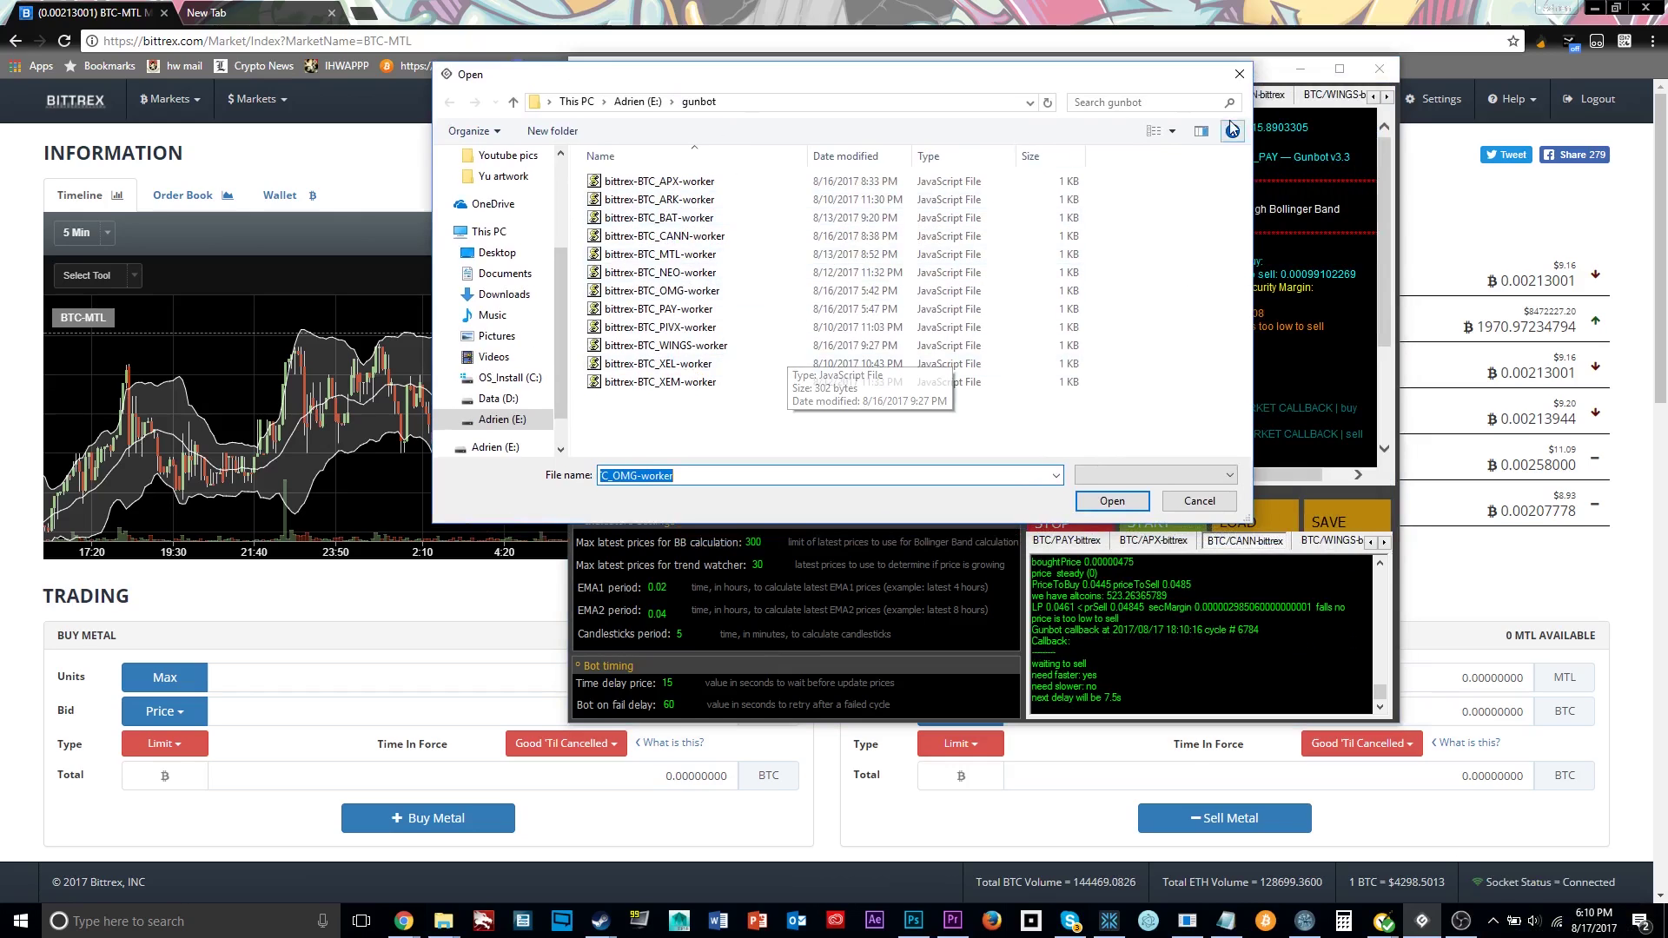
click(1239, 76)
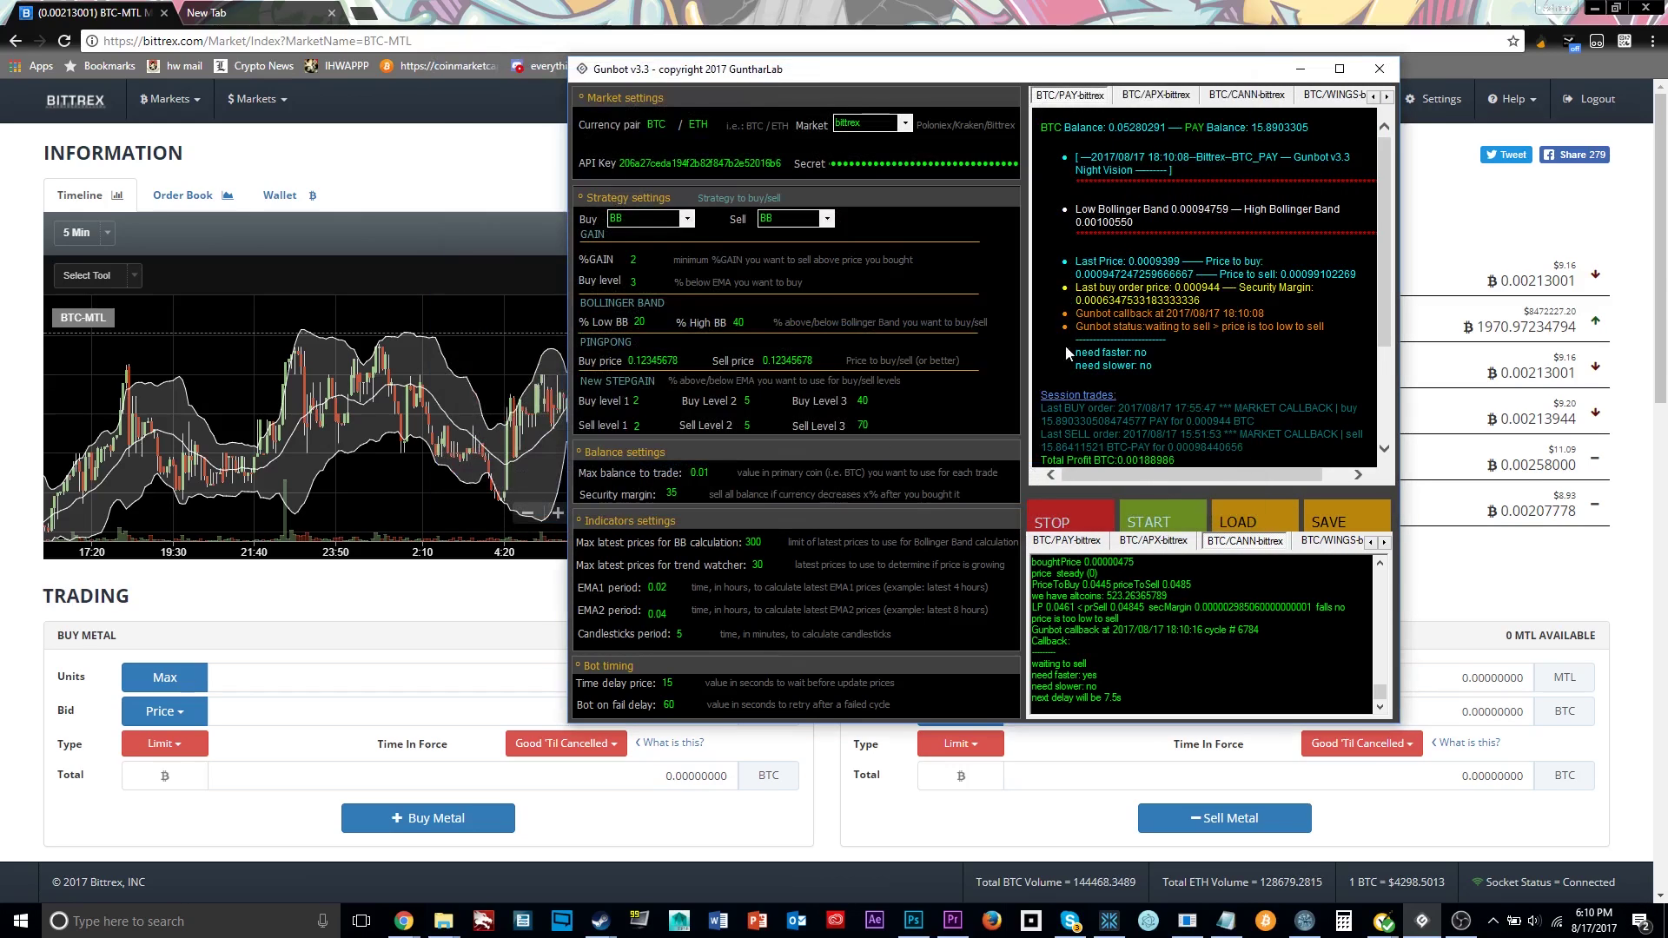
click(1156, 95)
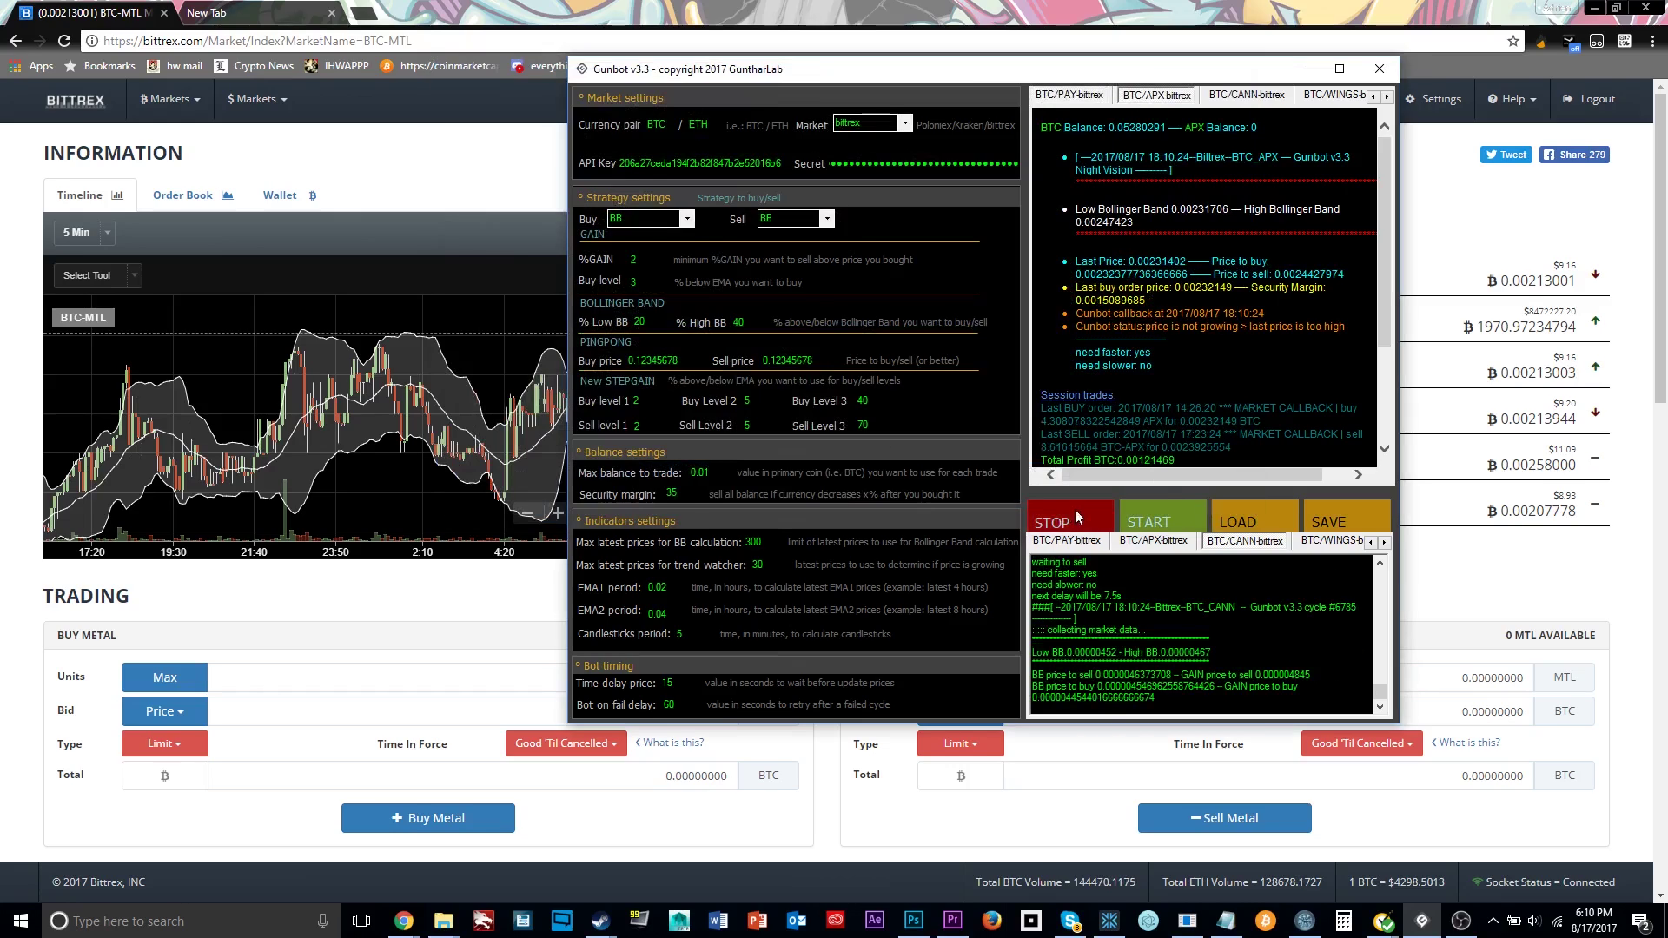
click(1129, 539)
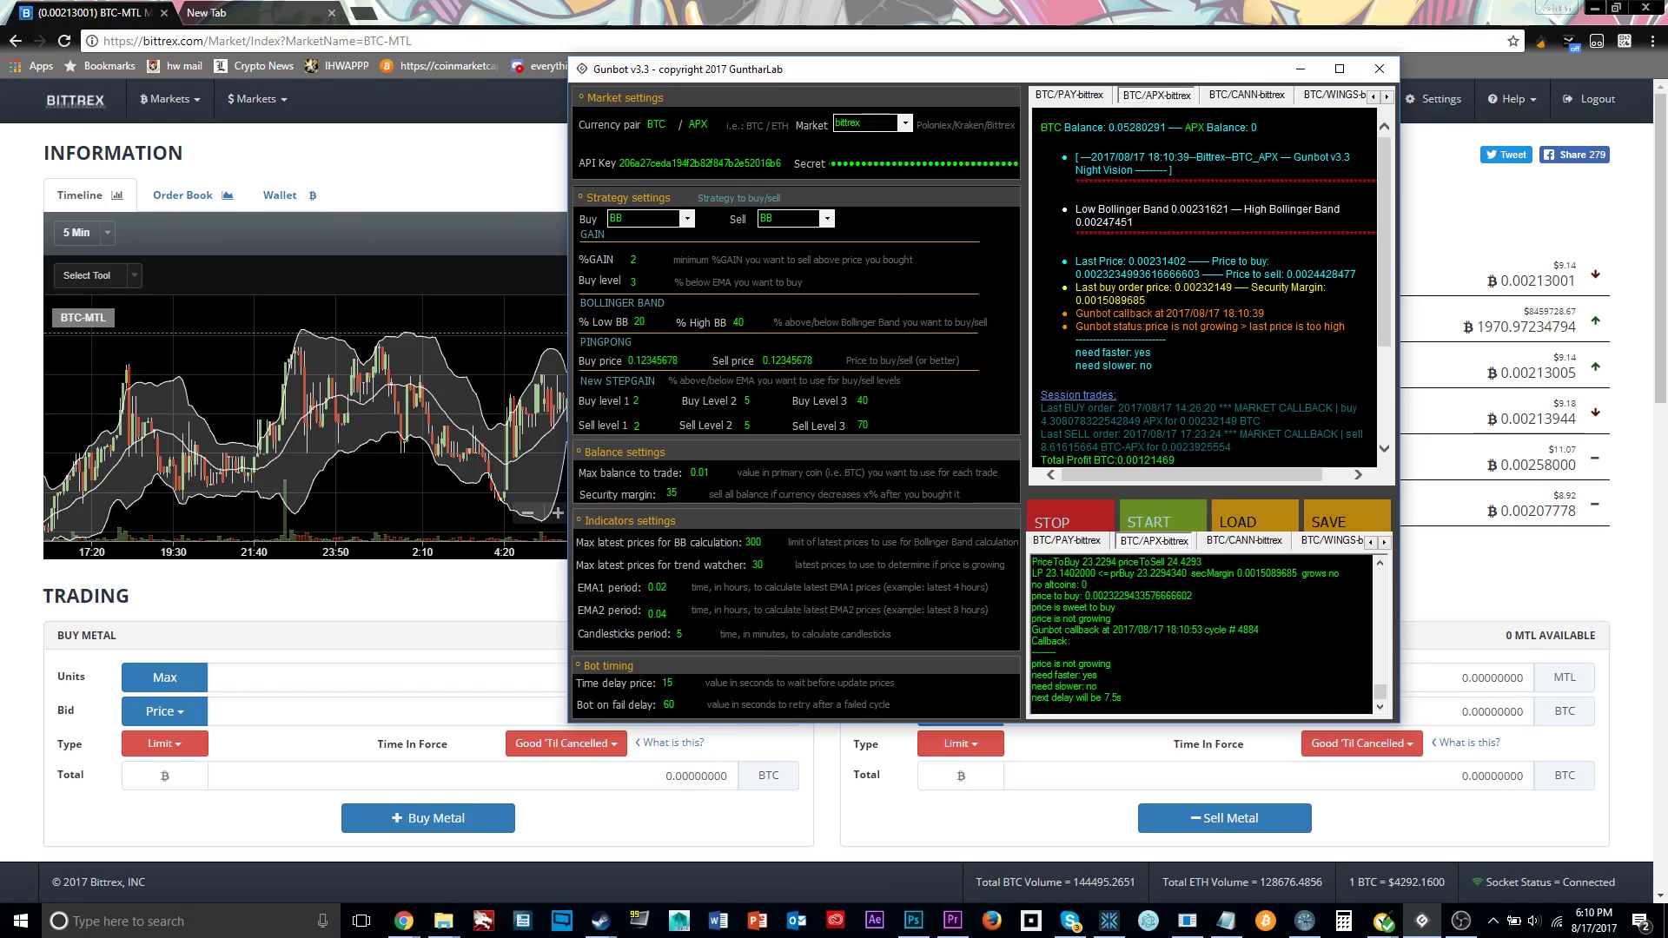
Cycle through the BTC/PAY, BTC/WINGS and BTC/OMG status tabs, then minimise Gunbot.
click(1091, 97)
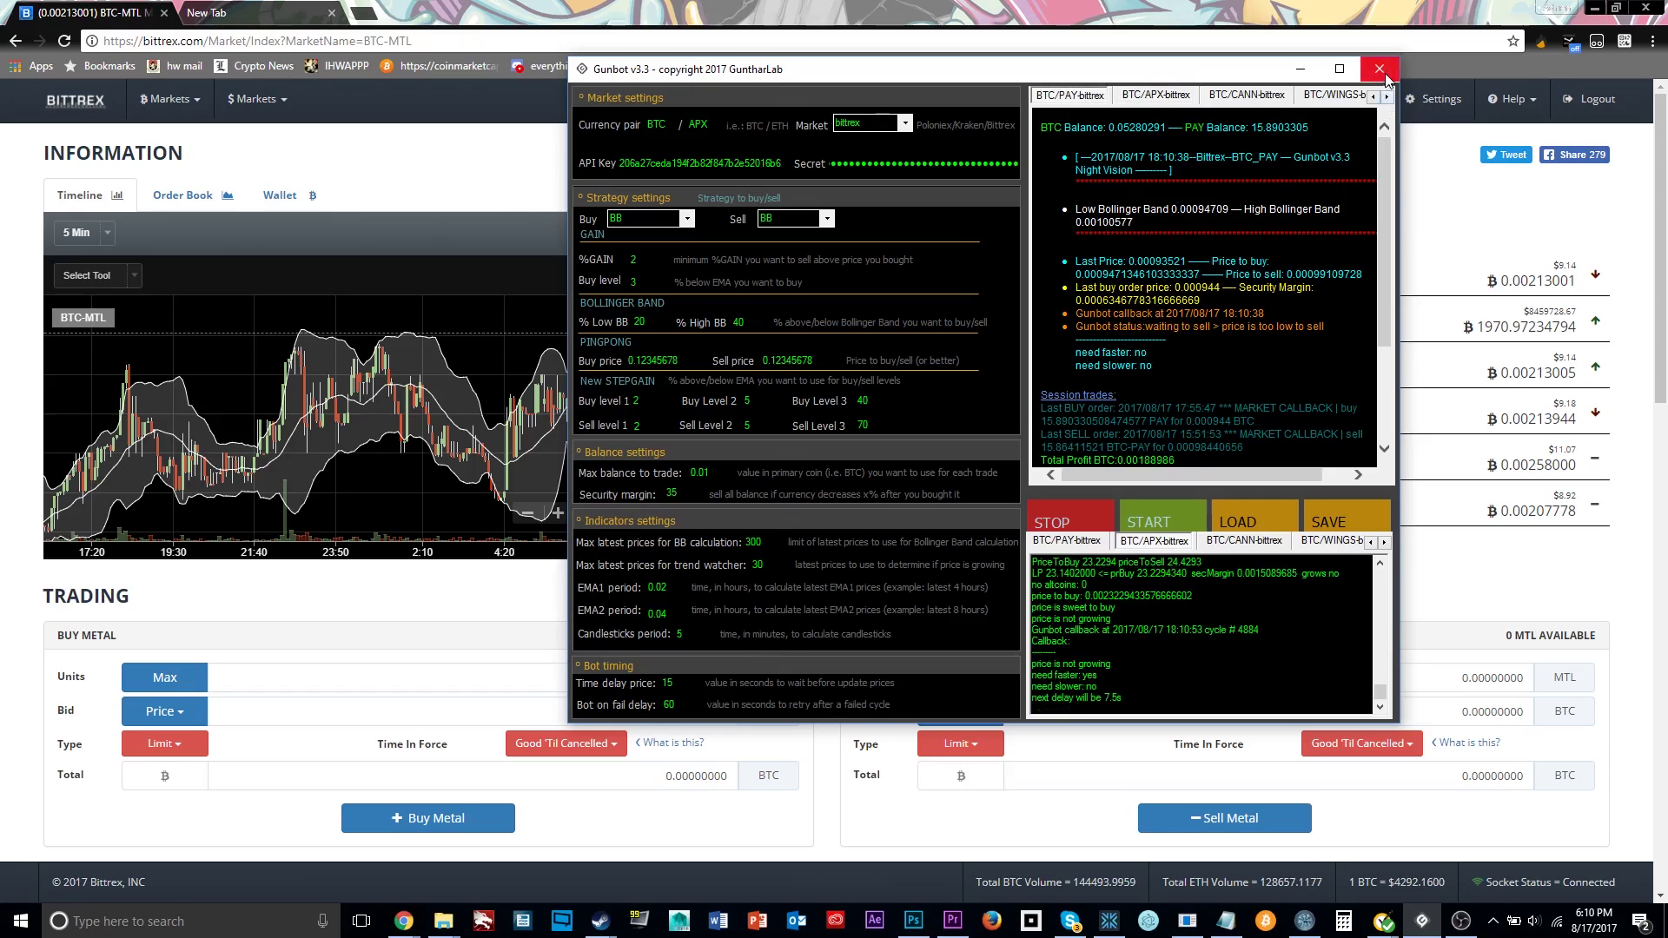
click(1337, 97)
click(1372, 97)
click(1372, 96)
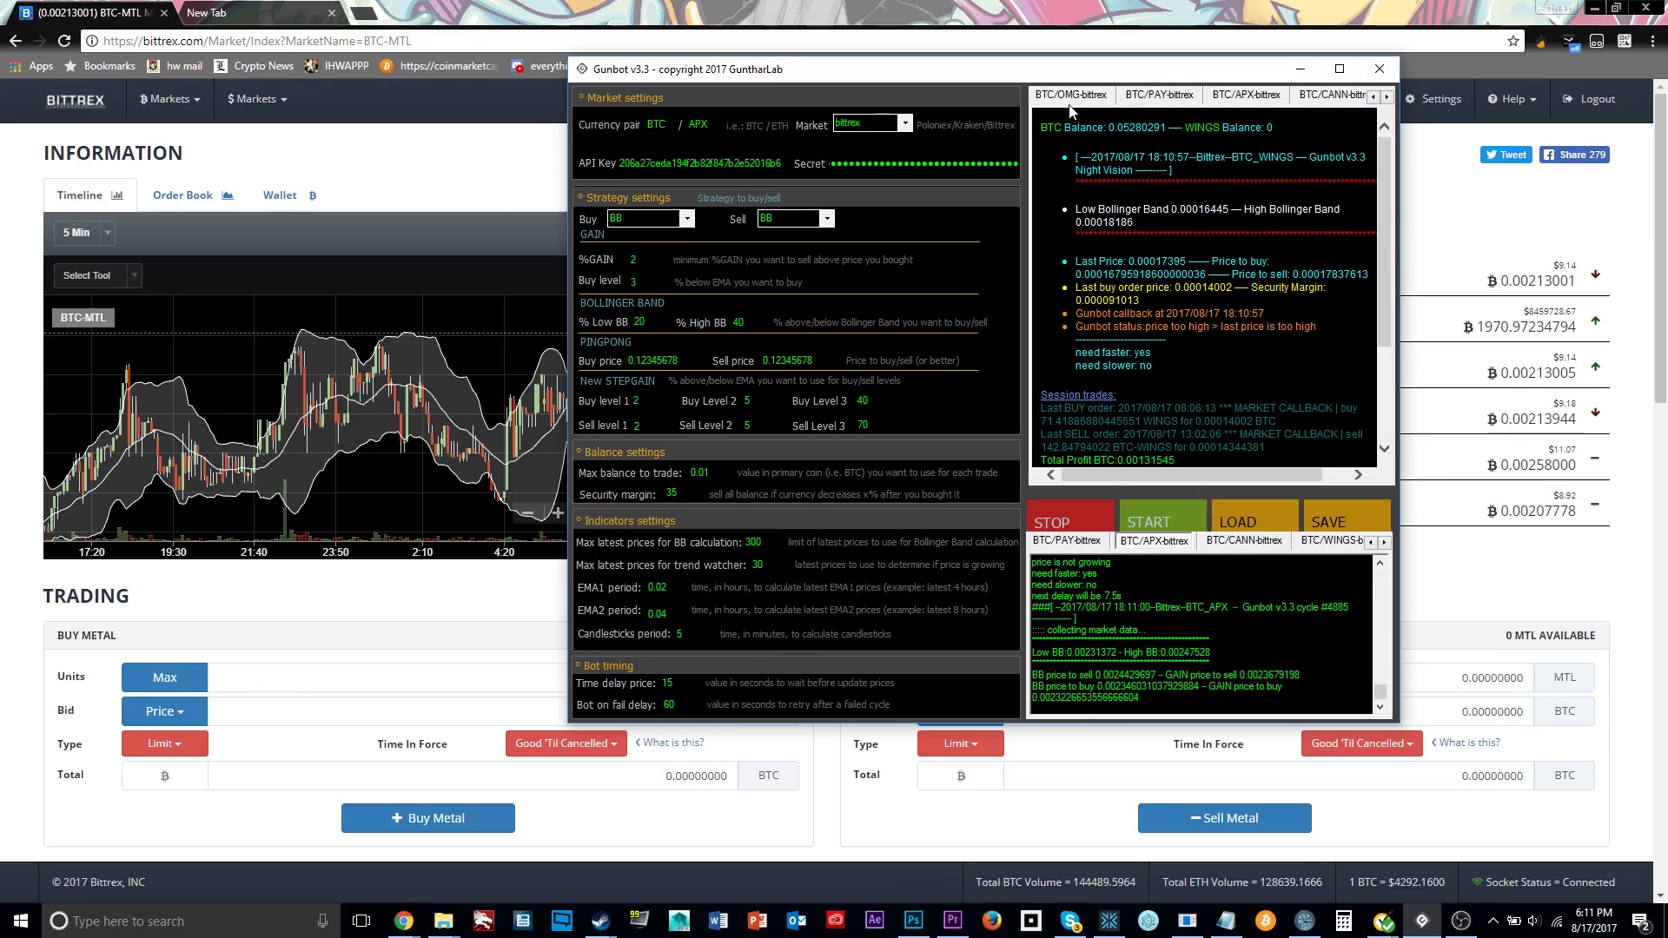
click(1070, 100)
click(1160, 97)
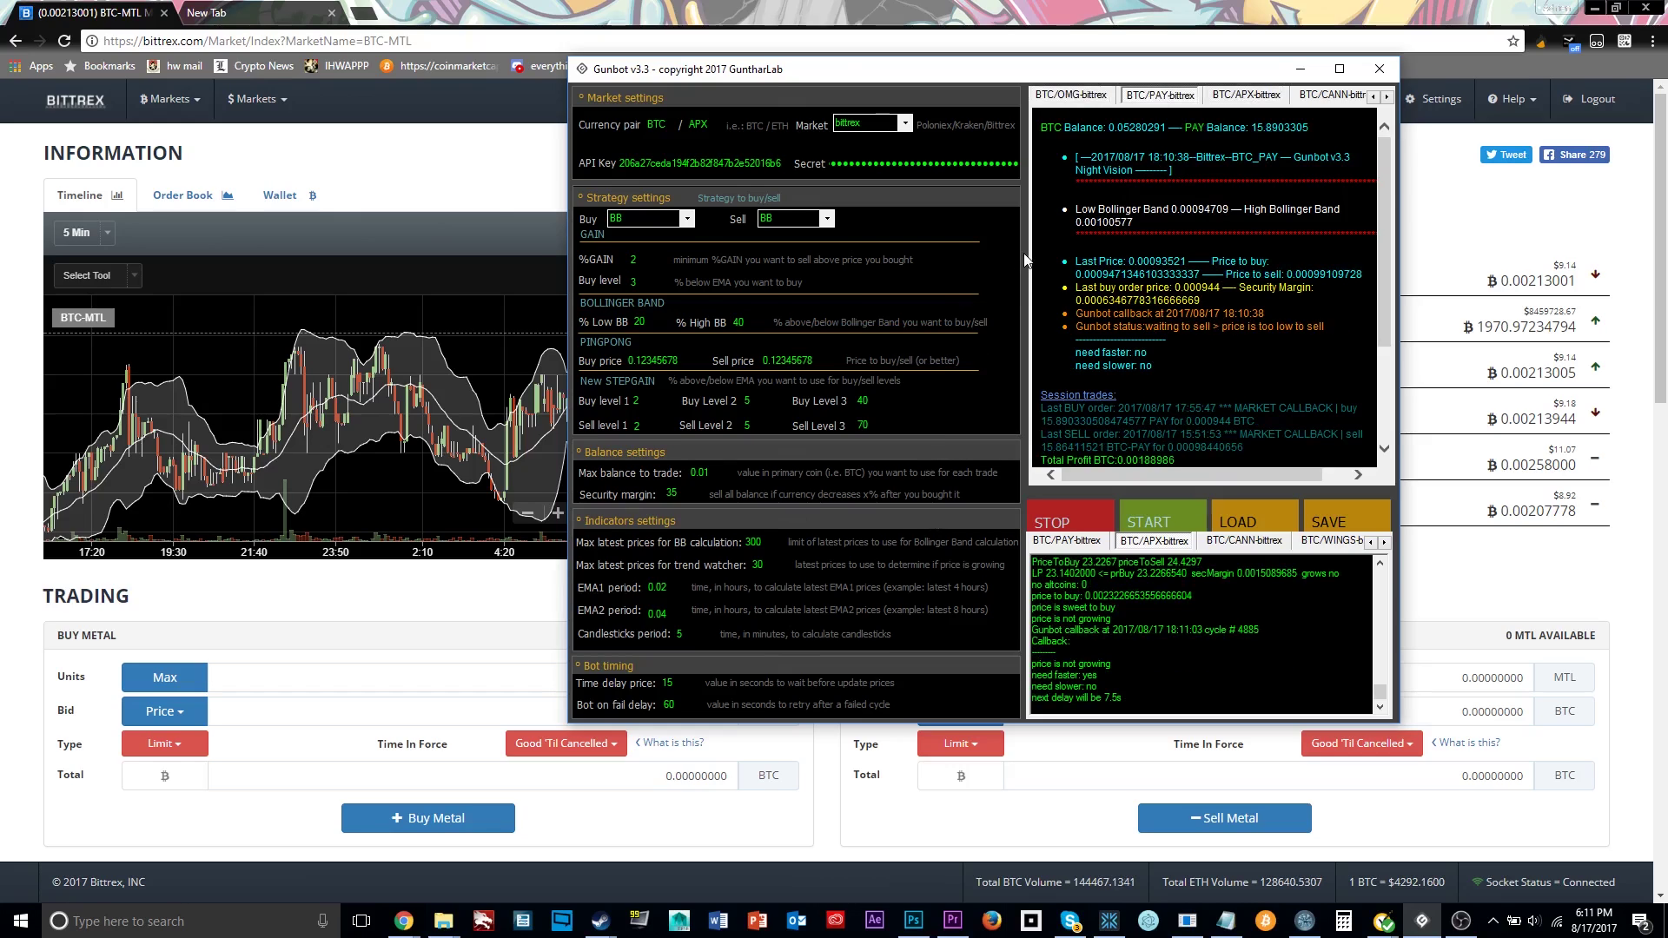
drag(869, 95, 722, 88)
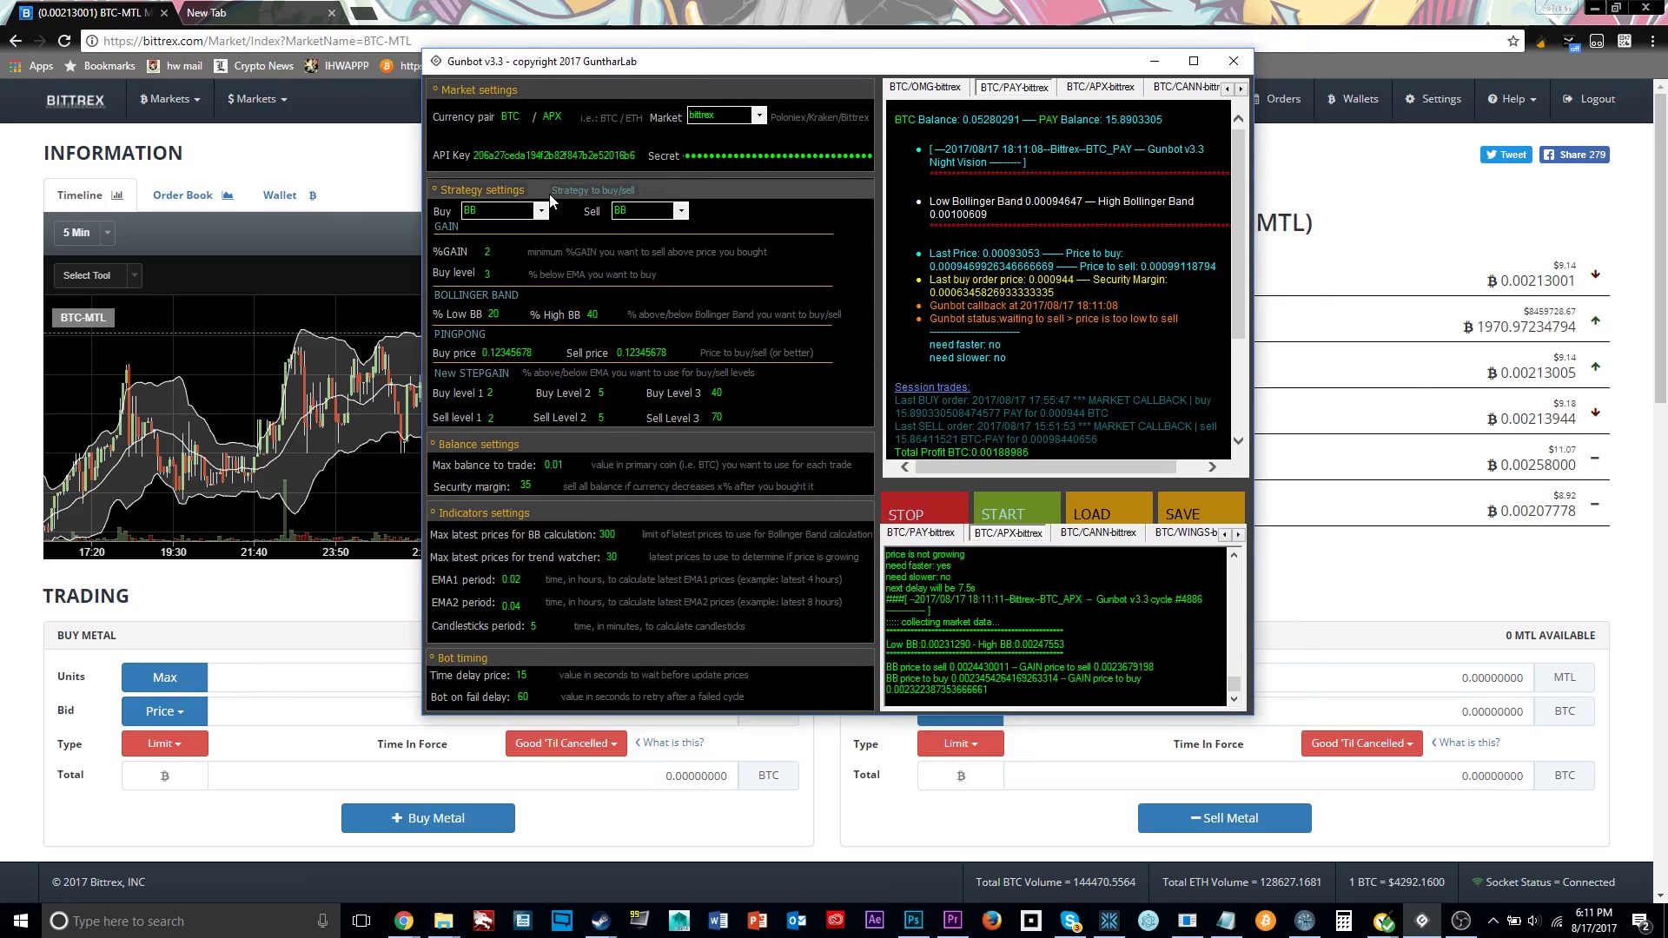
click(1146, 61)
Open Bittrex's Orders history and restore the Gunbot window over it.
click(1273, 99)
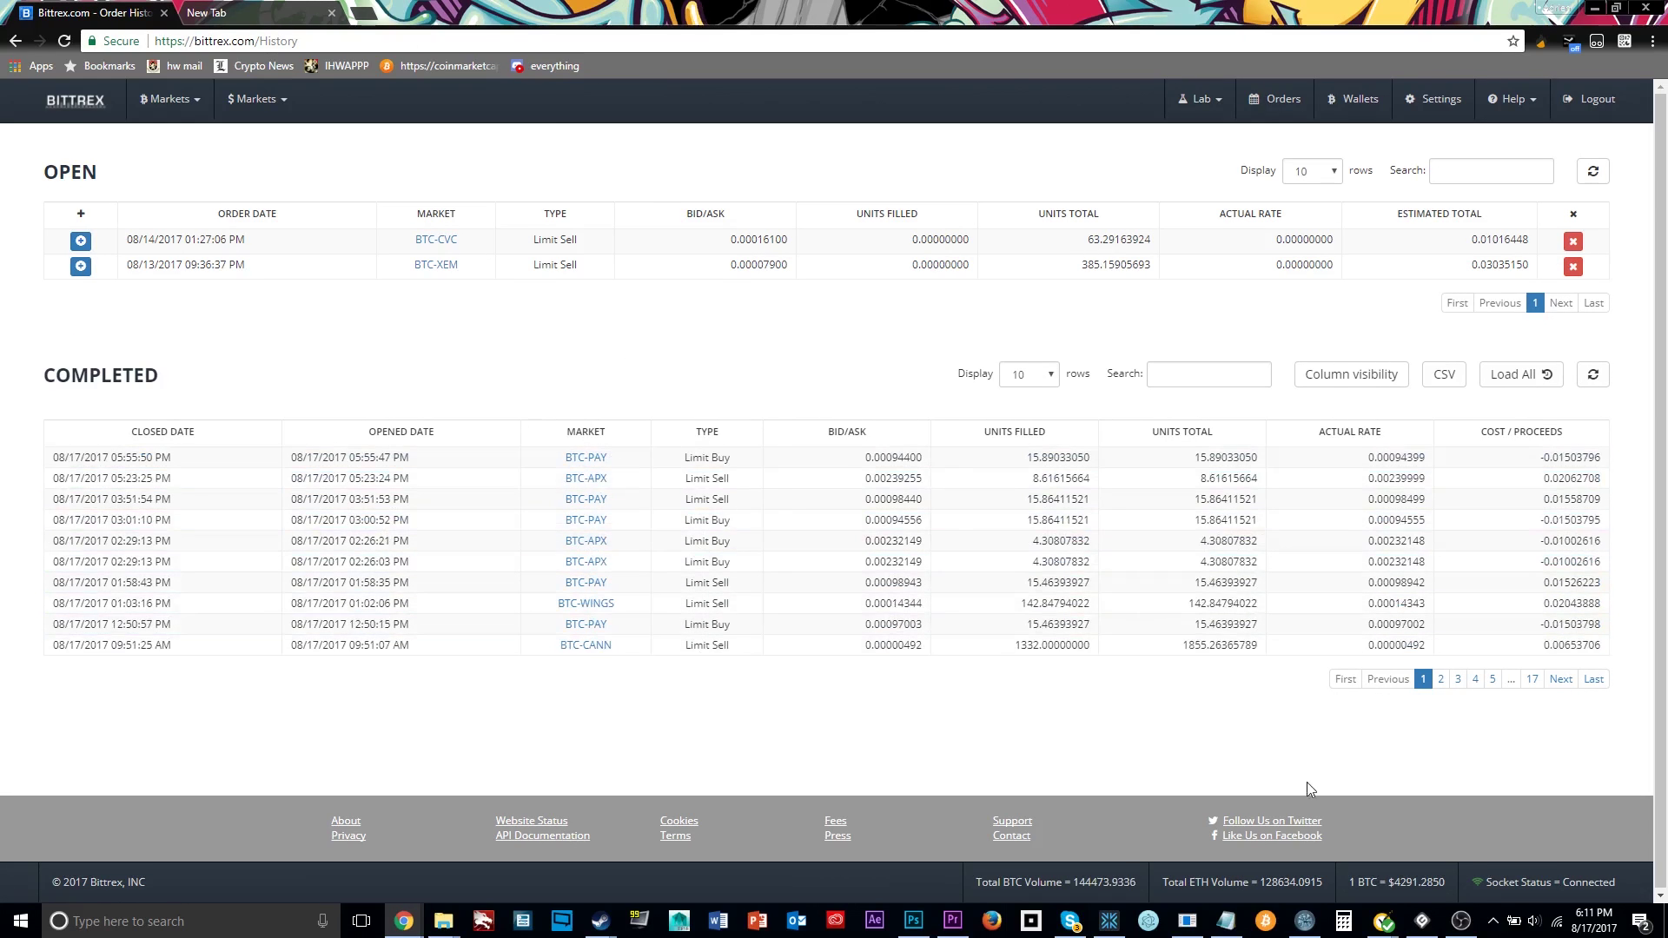
click(1422, 919)
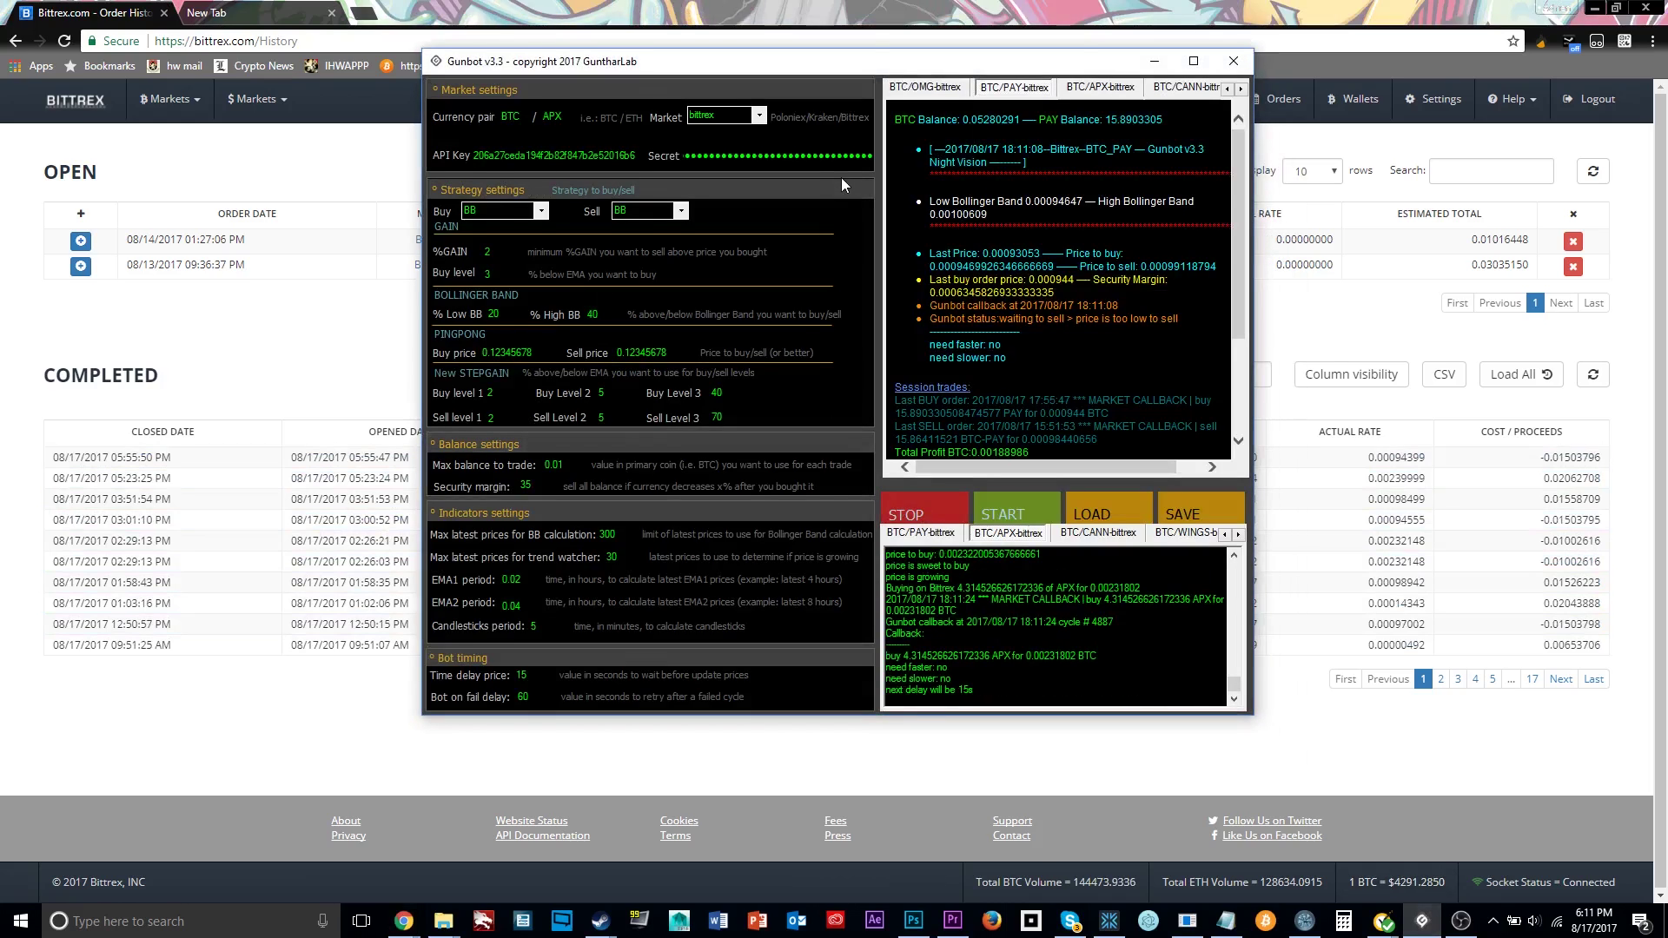
Review the OMG, PAY, CANN and APX pairs' status and logs in Gunbot.
click(920, 89)
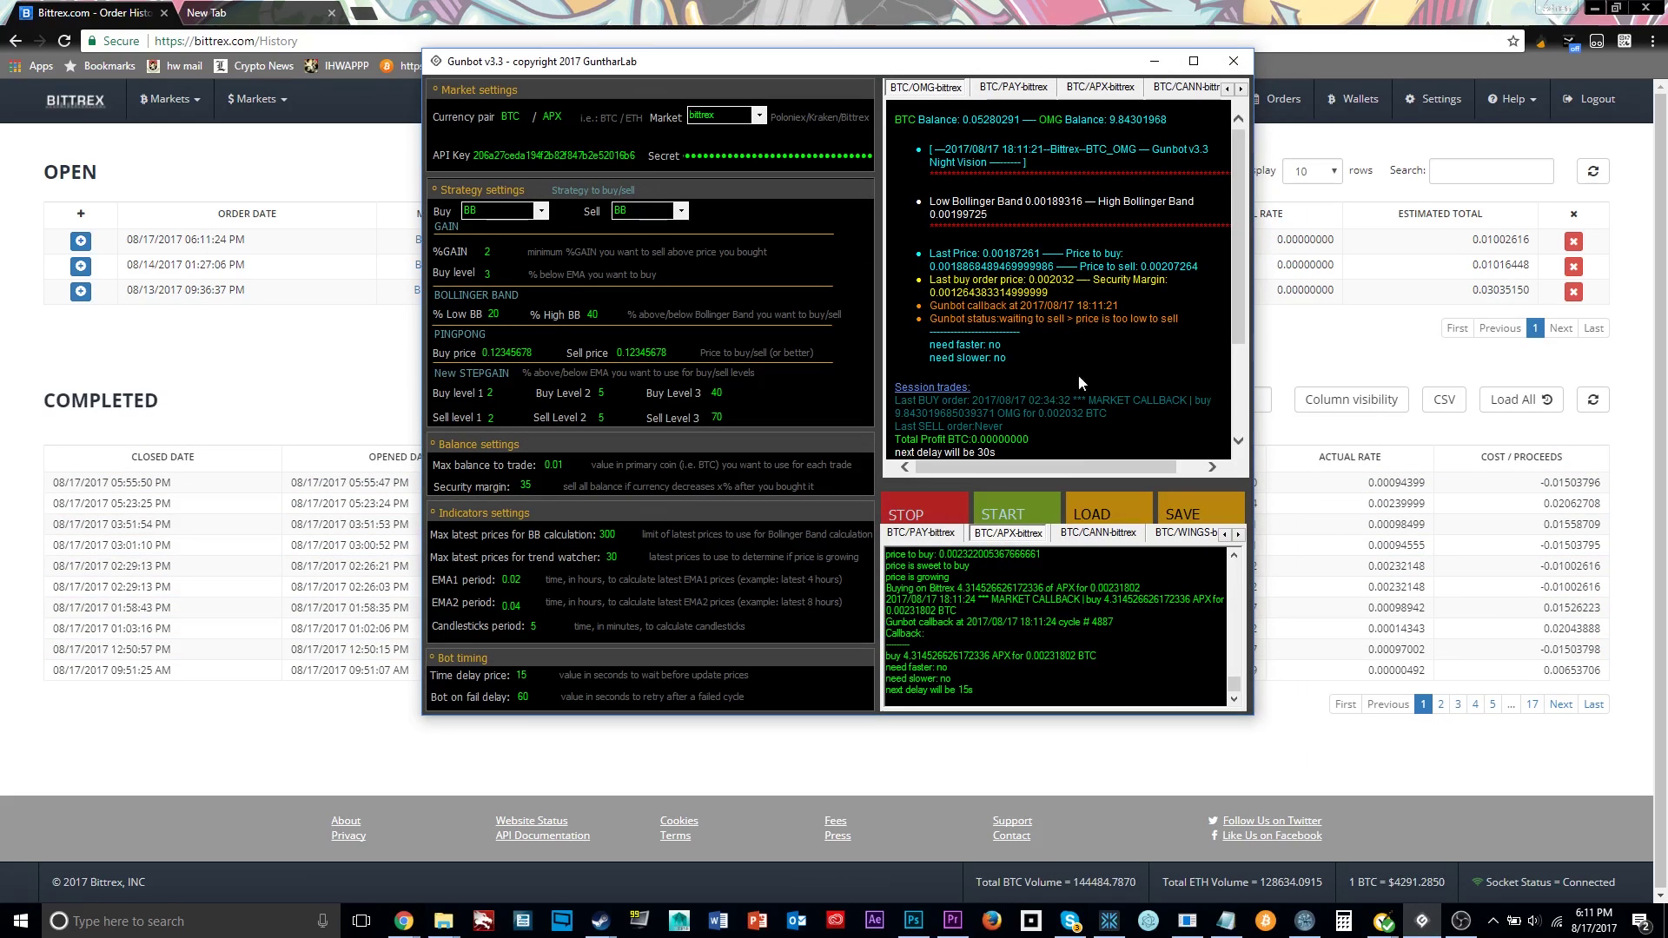
click(928, 534)
click(1098, 533)
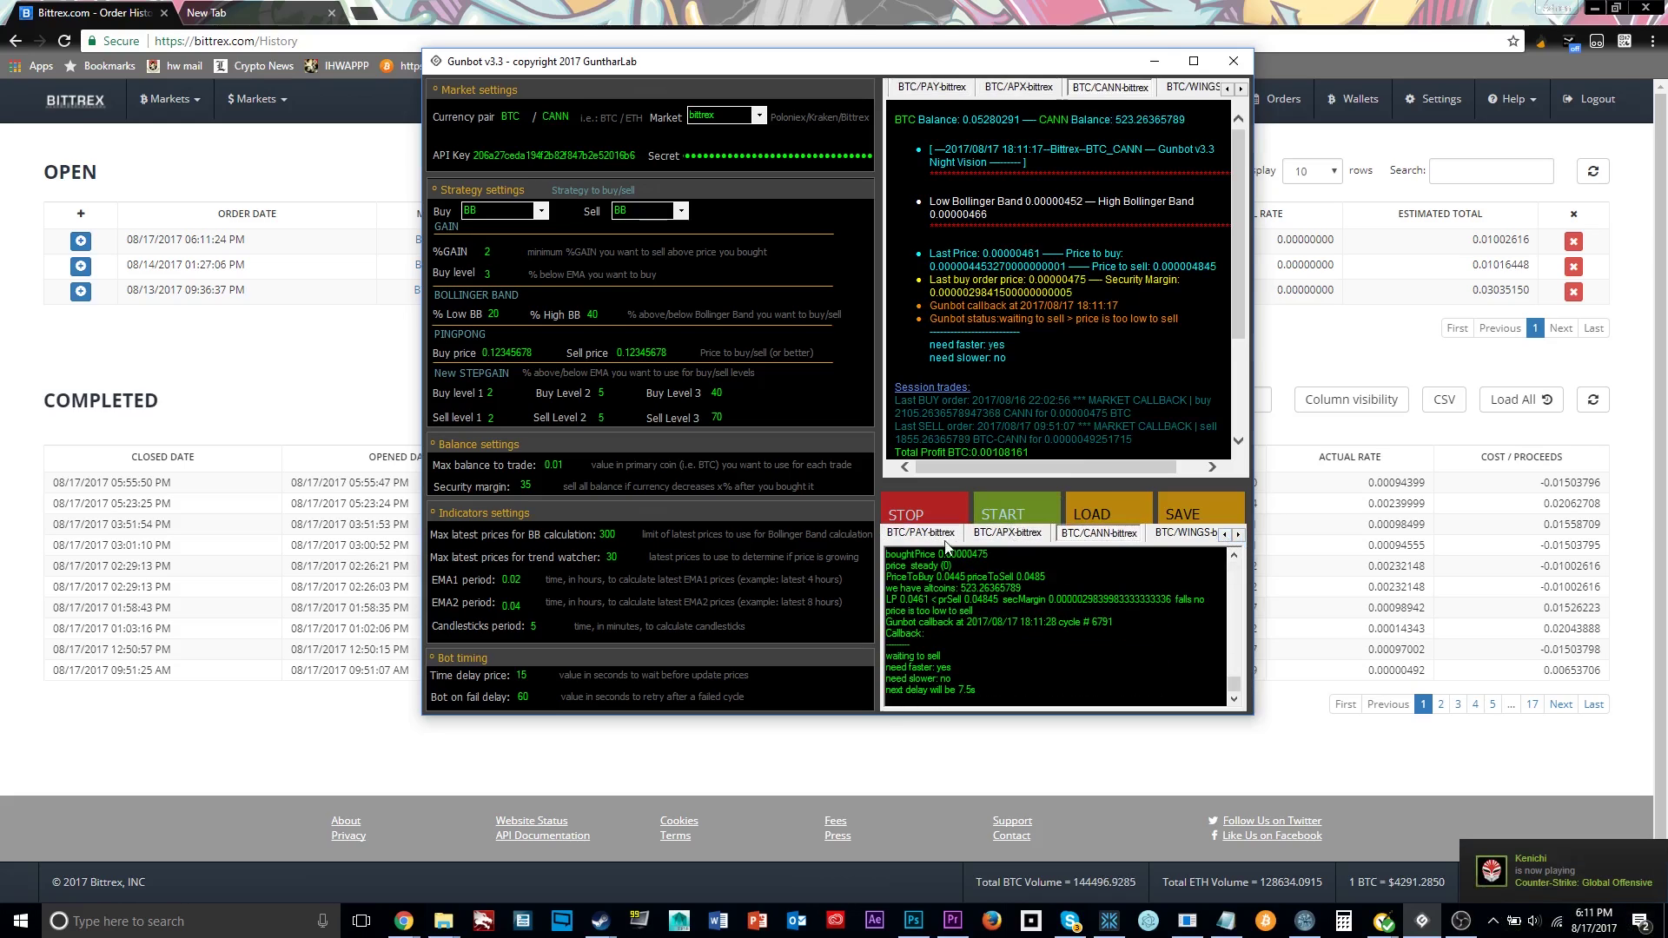
click(1154, 63)
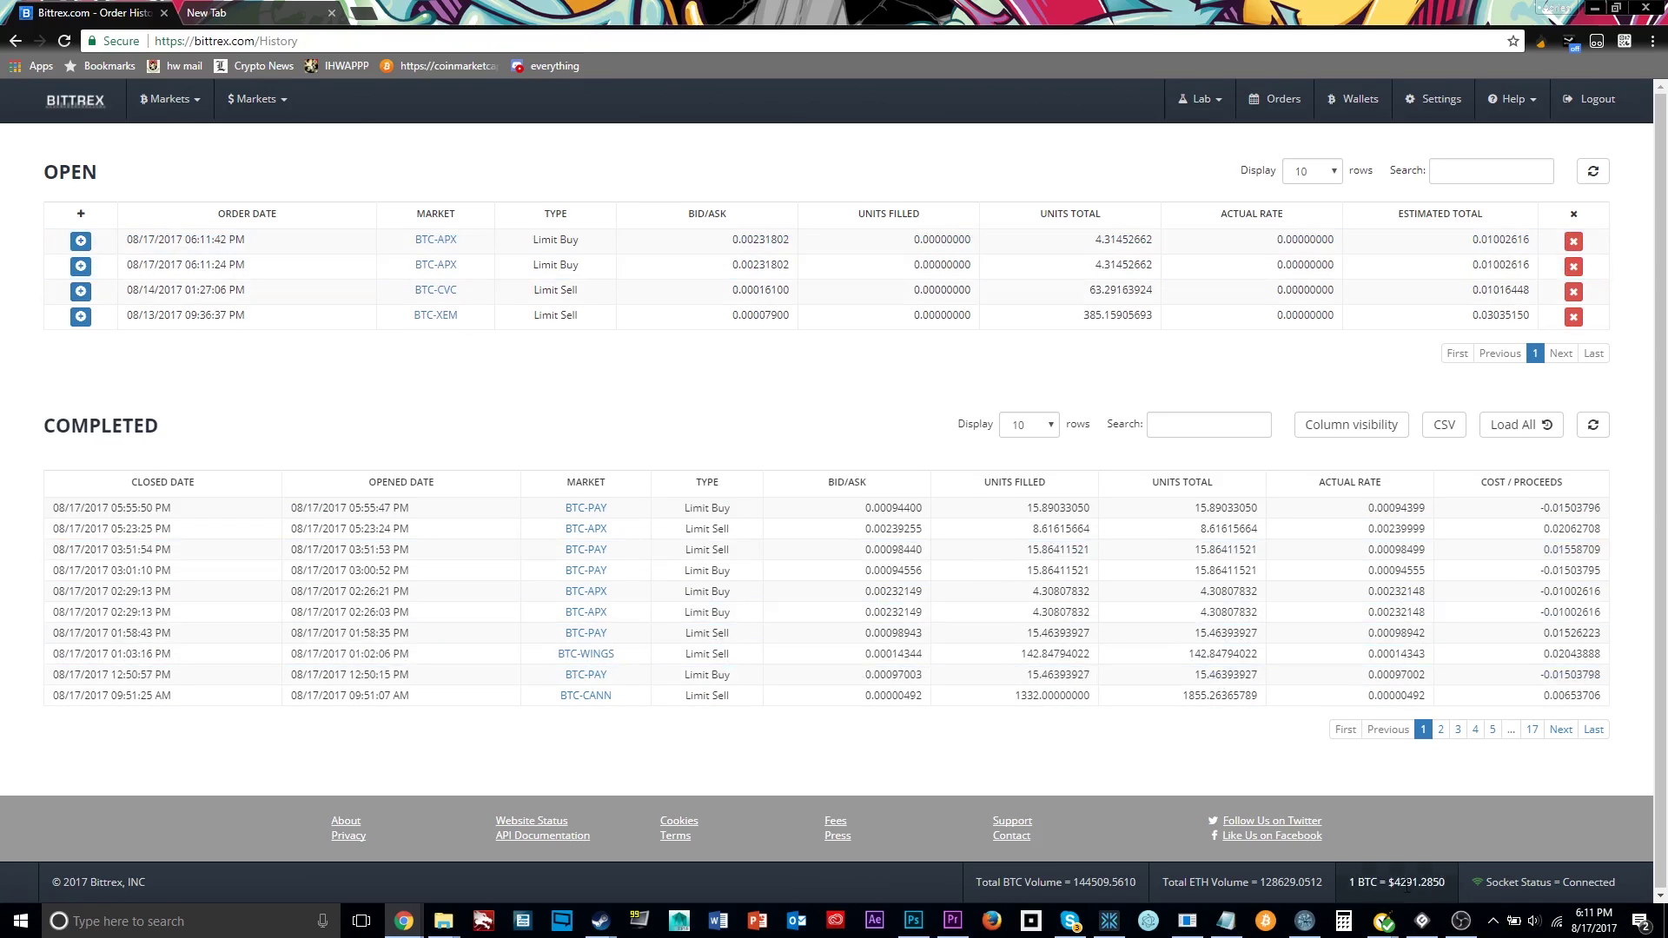
click(1424, 921)
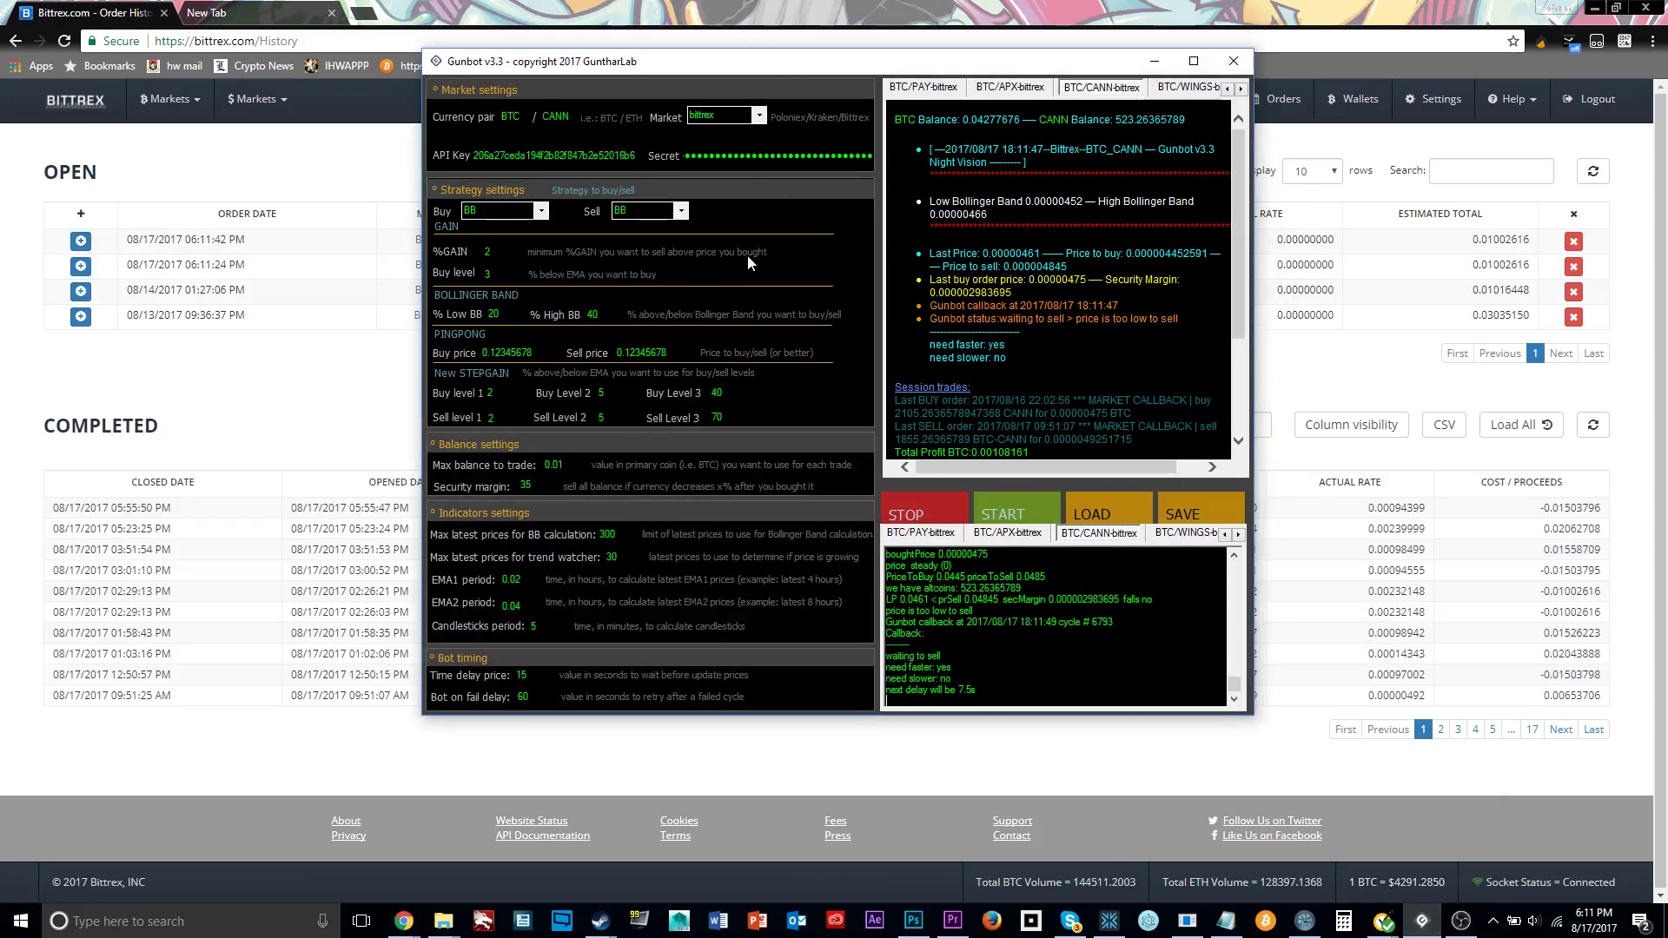
drag(793, 76, 660, 76)
click(878, 94)
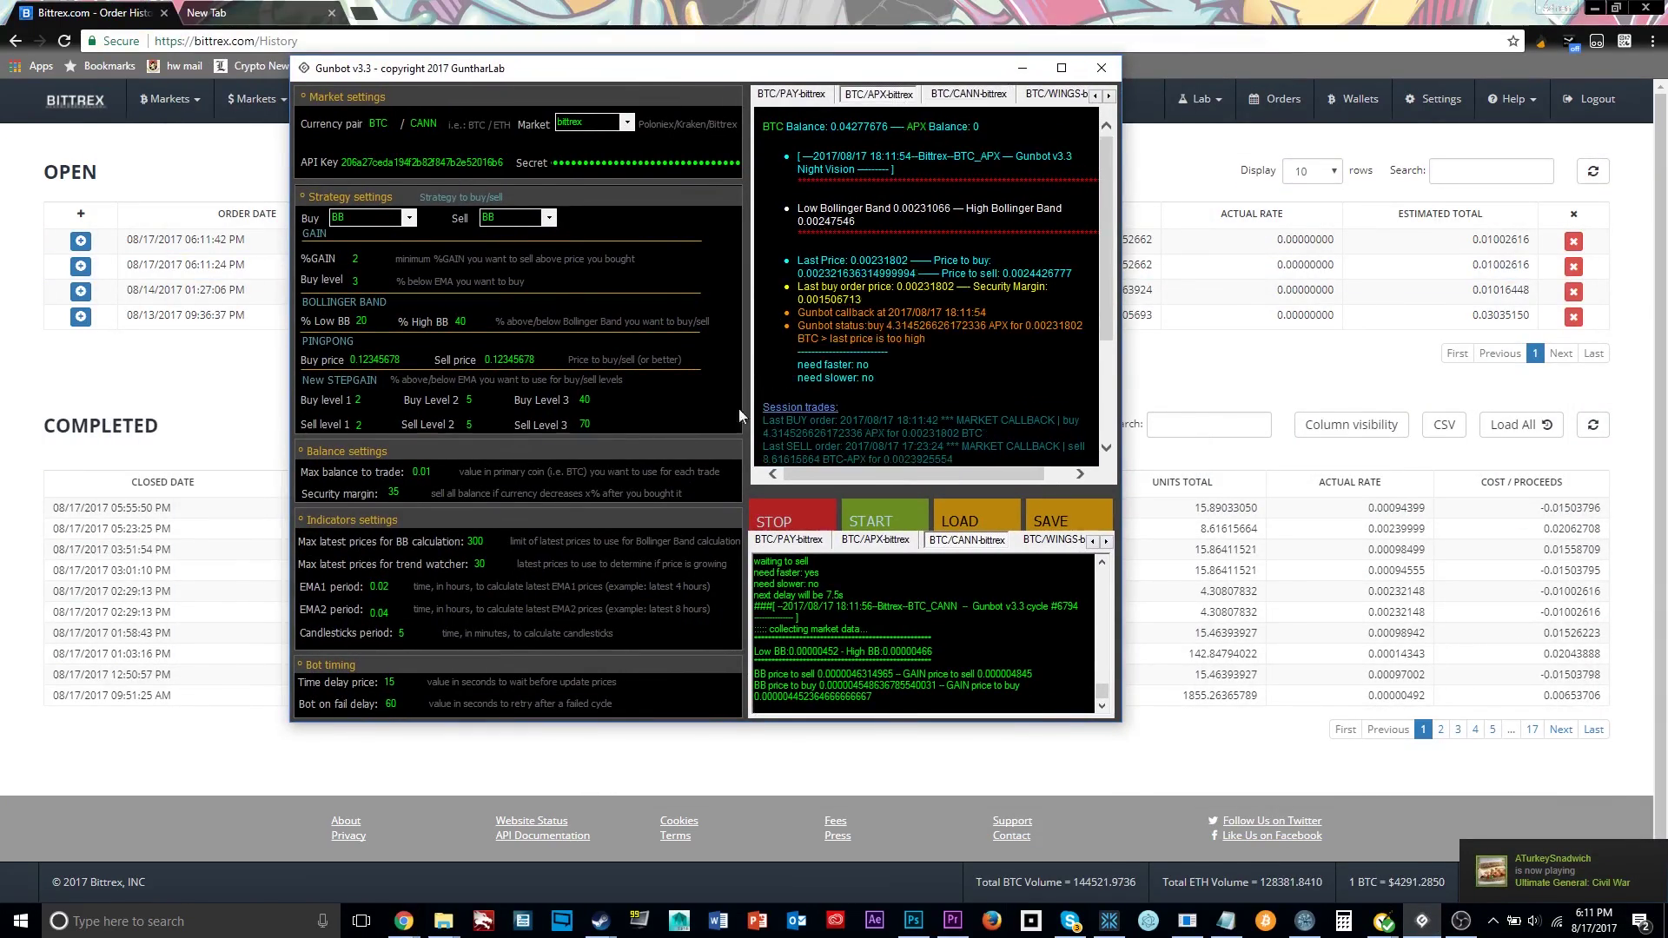
Minimise Gunbot and open the BTC-APX market page from the orders table.
click(1023, 68)
click(633, 551)
click(633, 553)
click(398, 262)
click(447, 245)
click(449, 265)
click(451, 247)
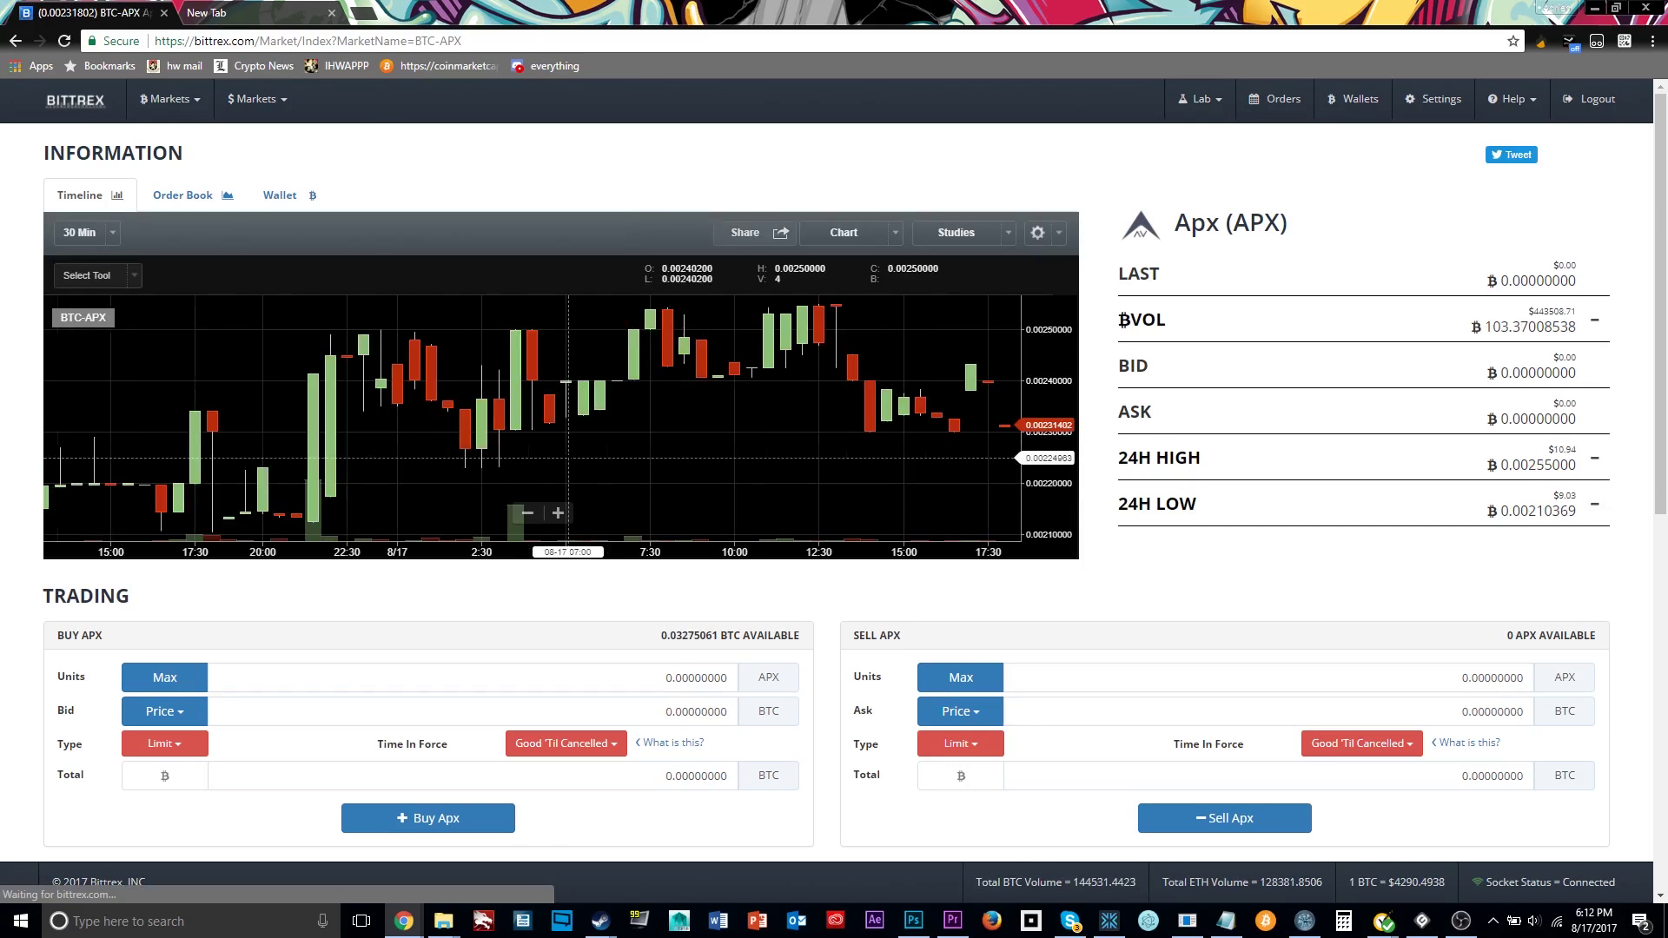
Switch the BTC-APX chart to 5-minute candles and zoom around recent prices.
scroll(568, 453, down, 10)
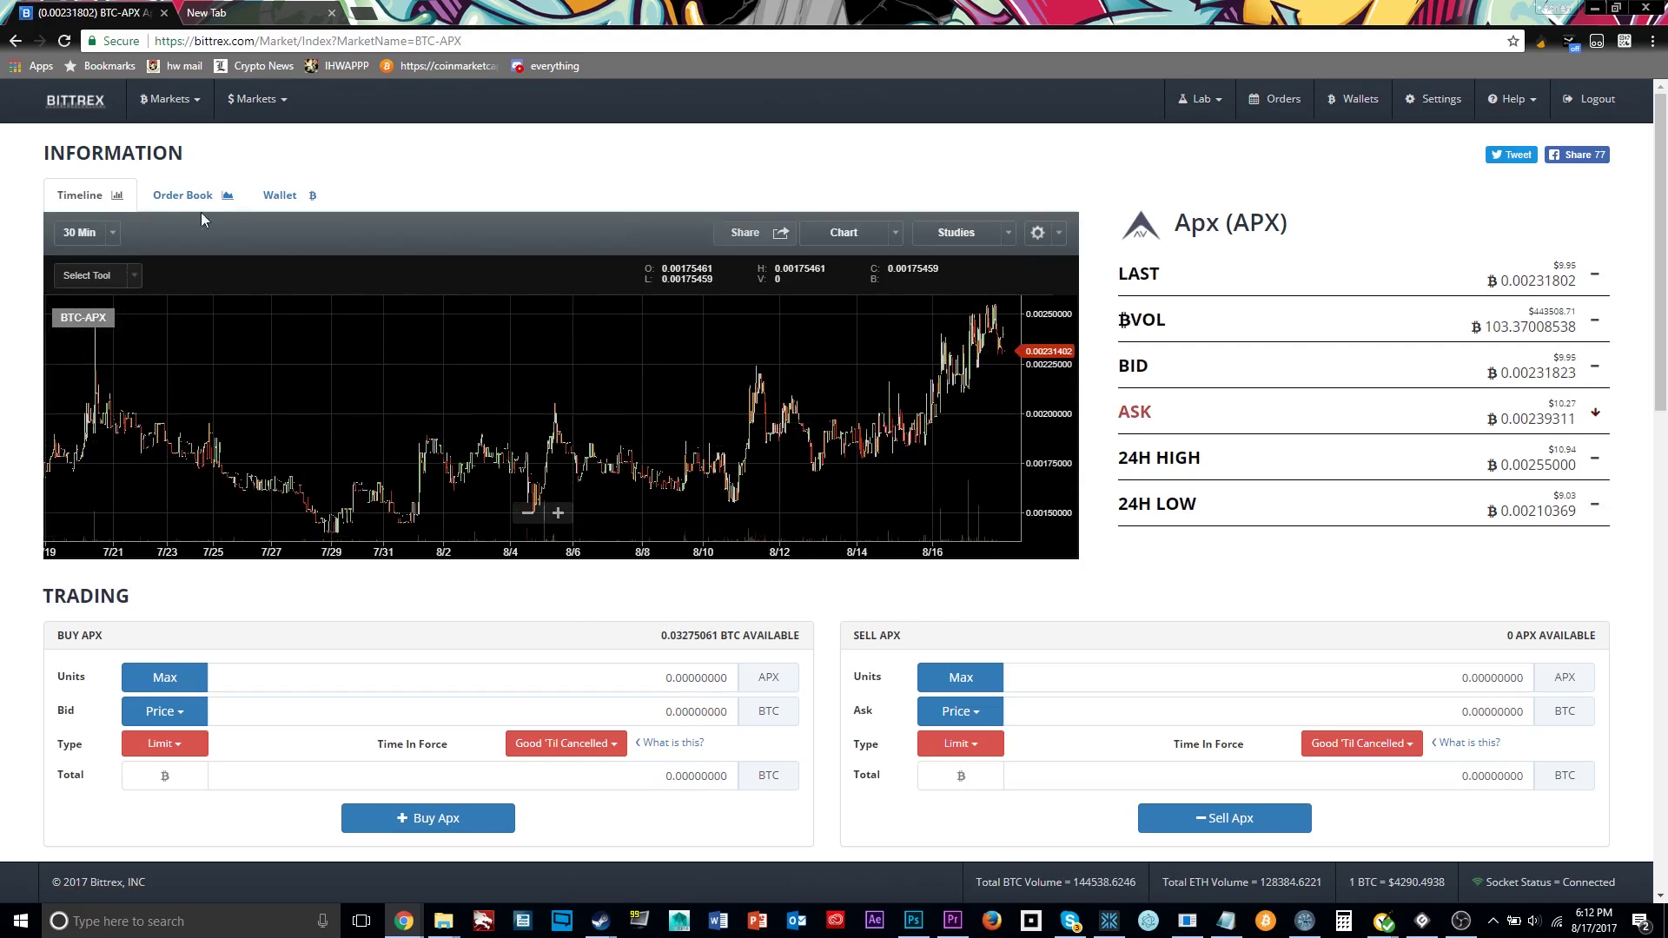
click(110, 236)
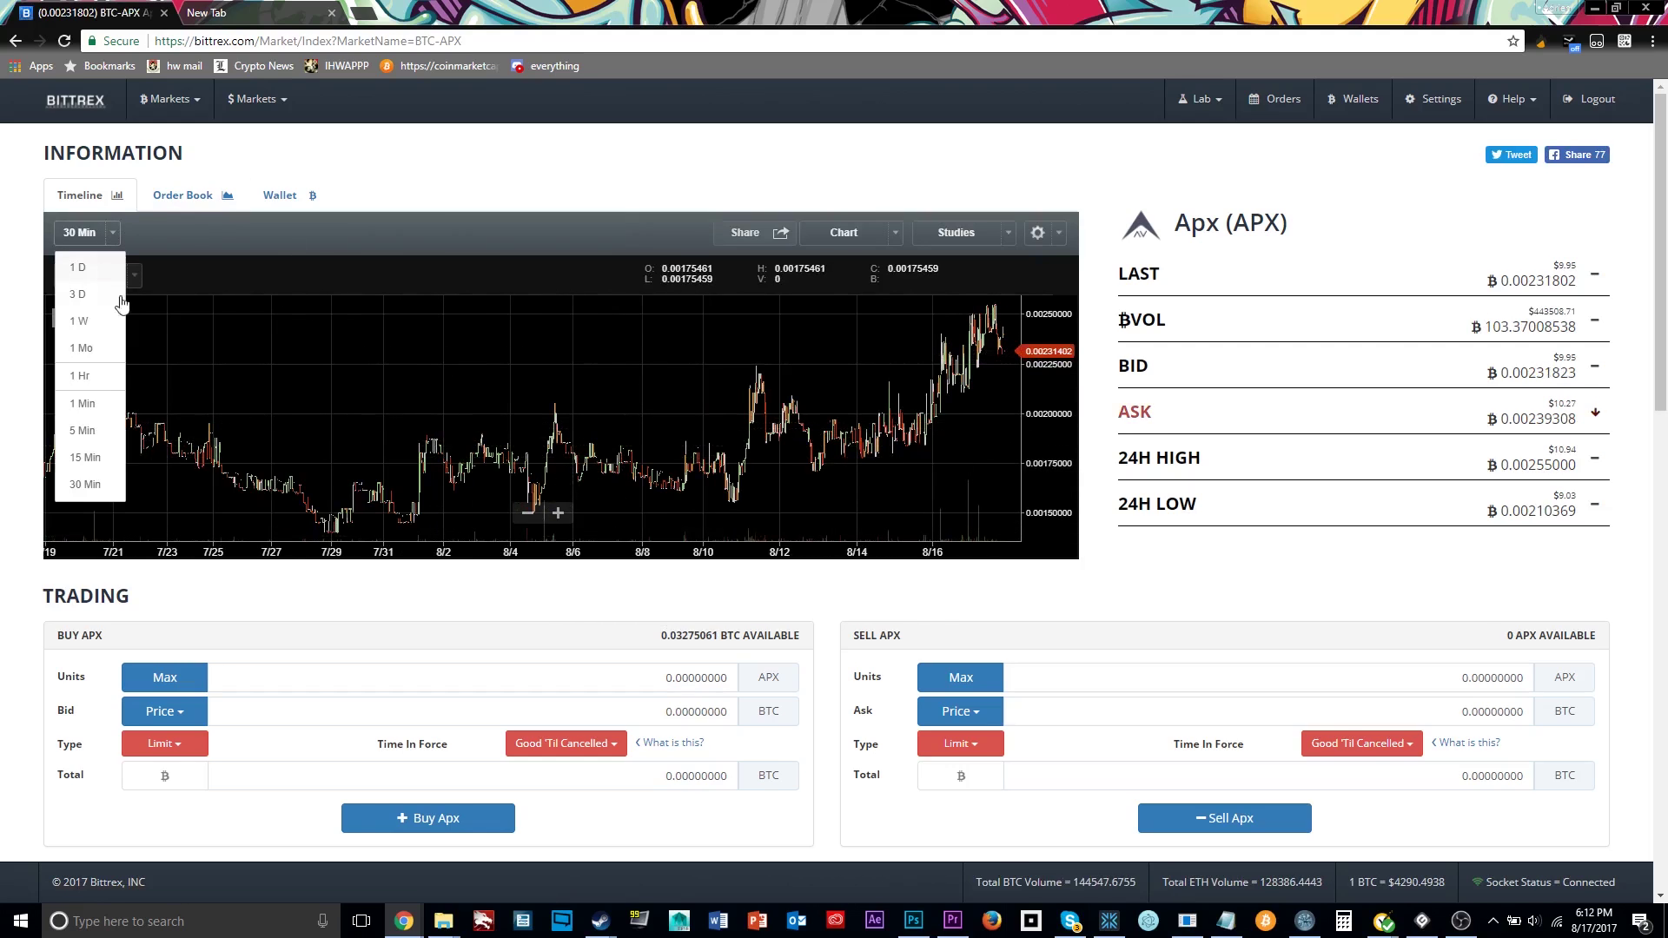
click(92, 420)
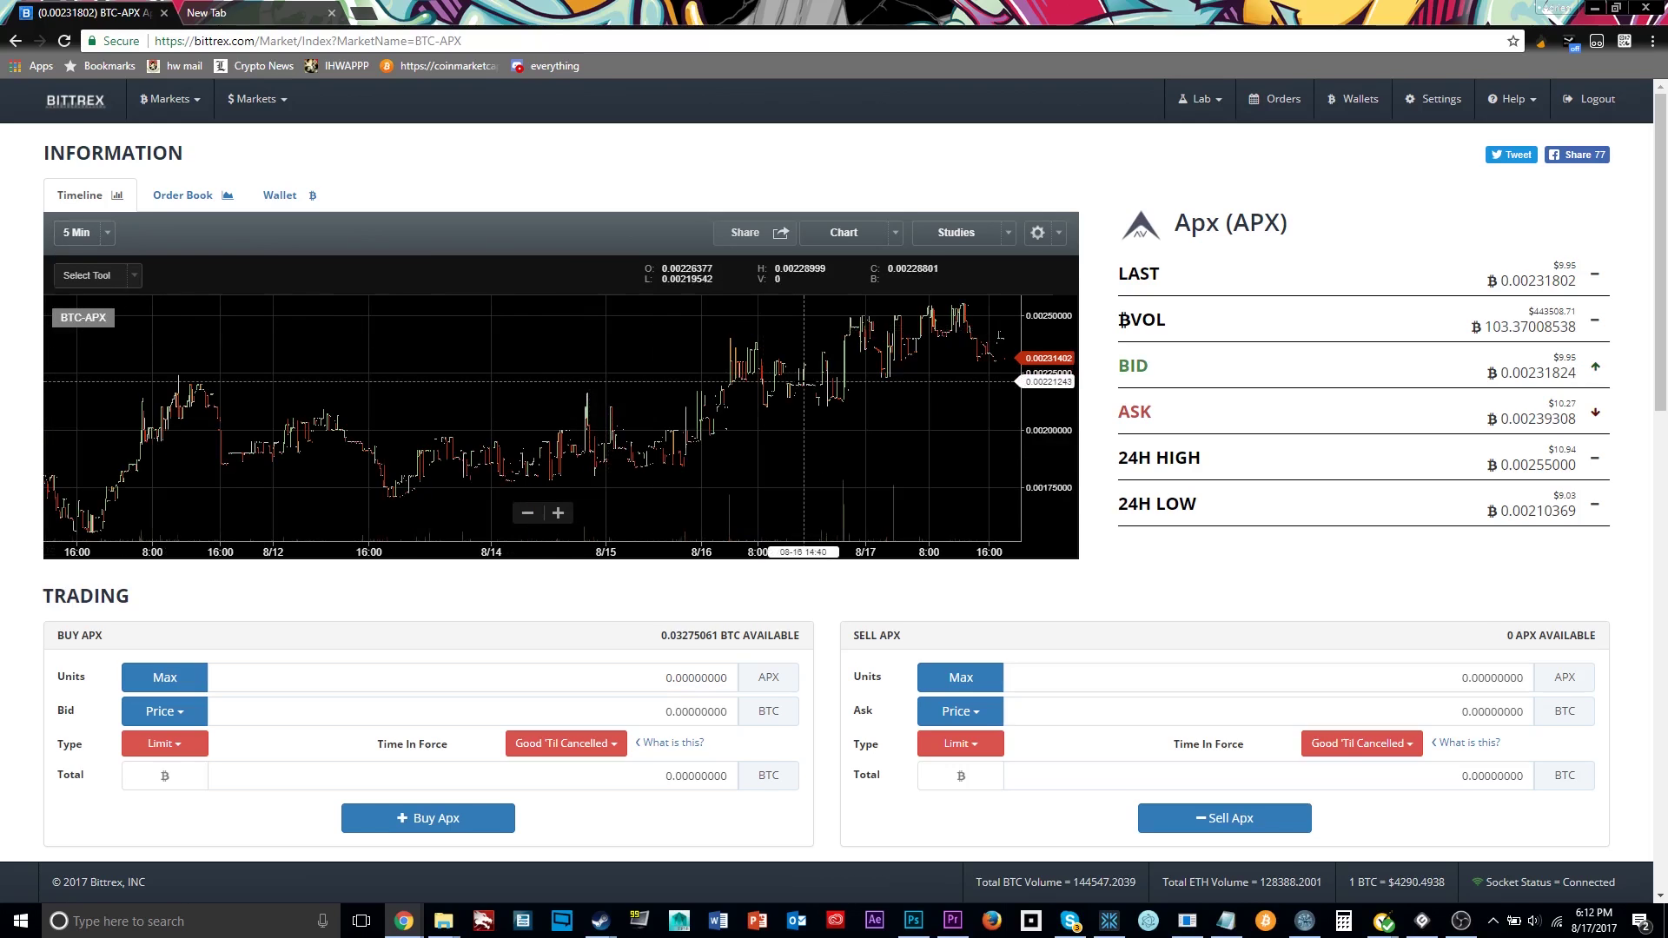
scroll(1008, 426, up, 5)
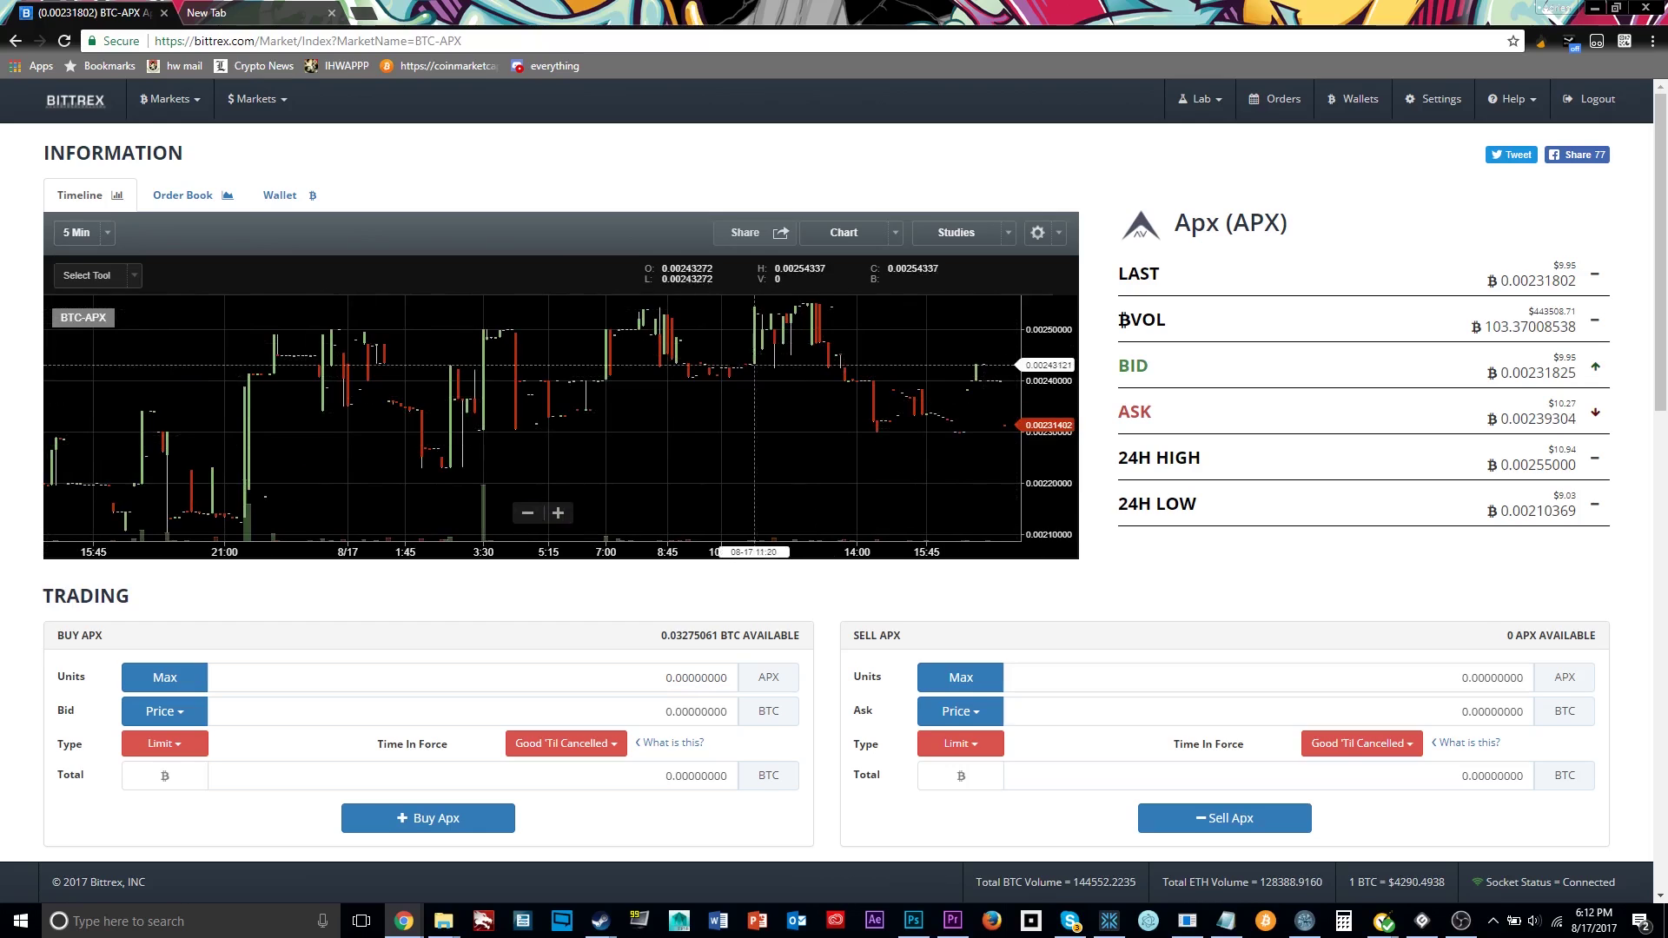
scroll(746, 371, down, 1)
scroll(745, 371, down, 5)
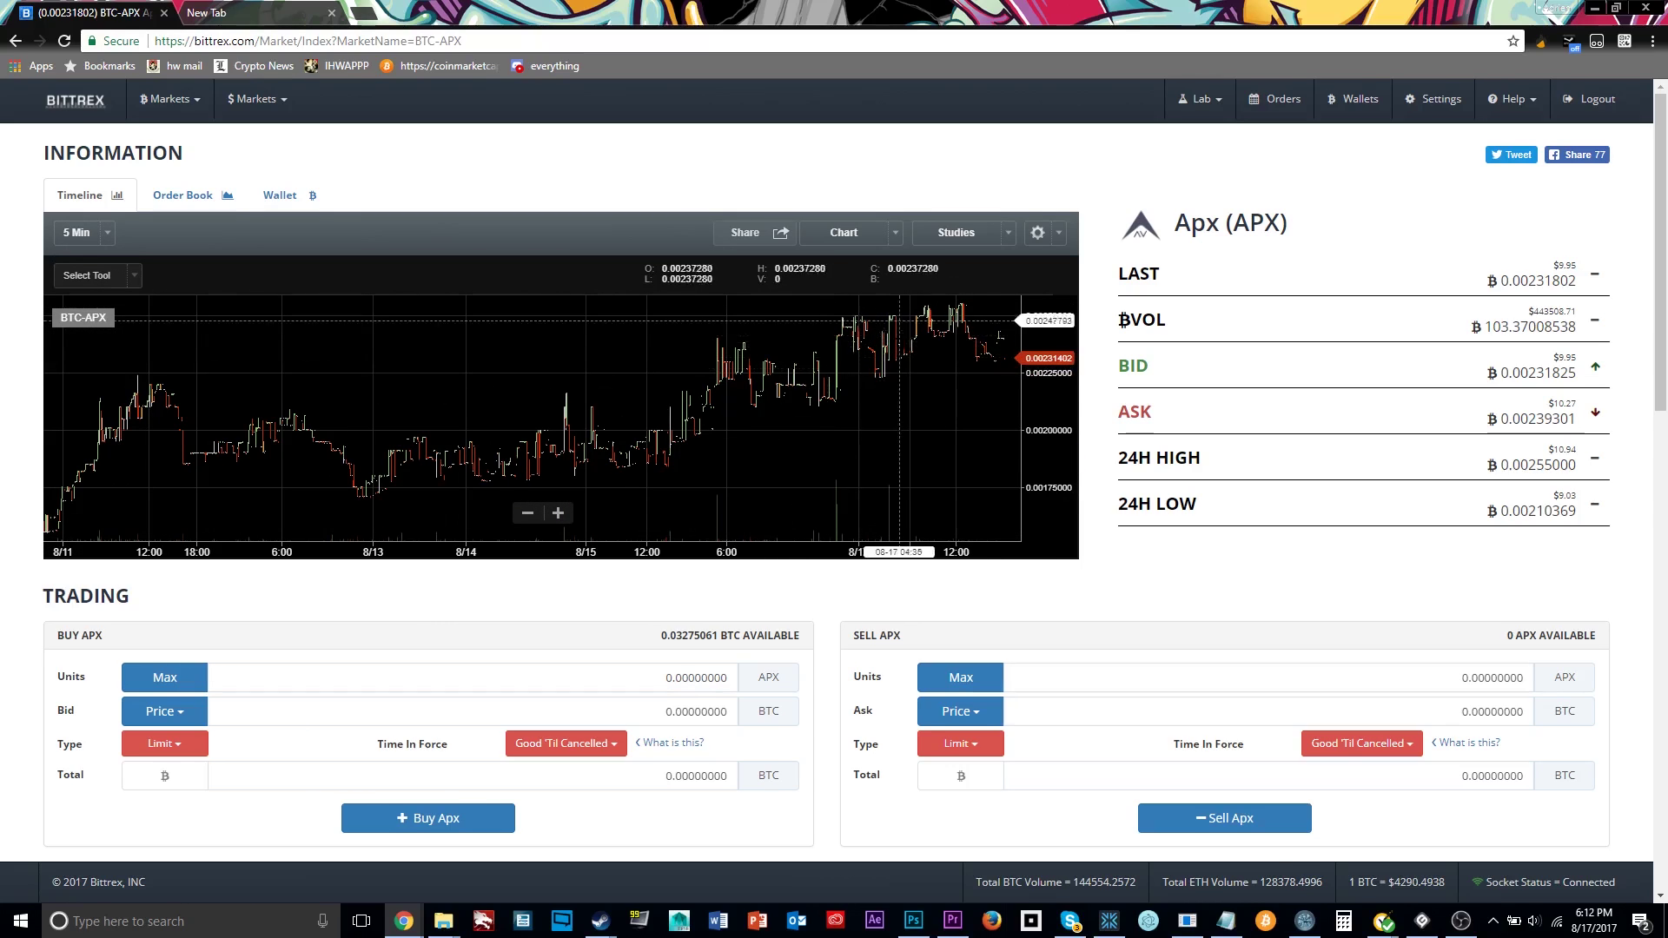
scroll(607, 397, up, 1)
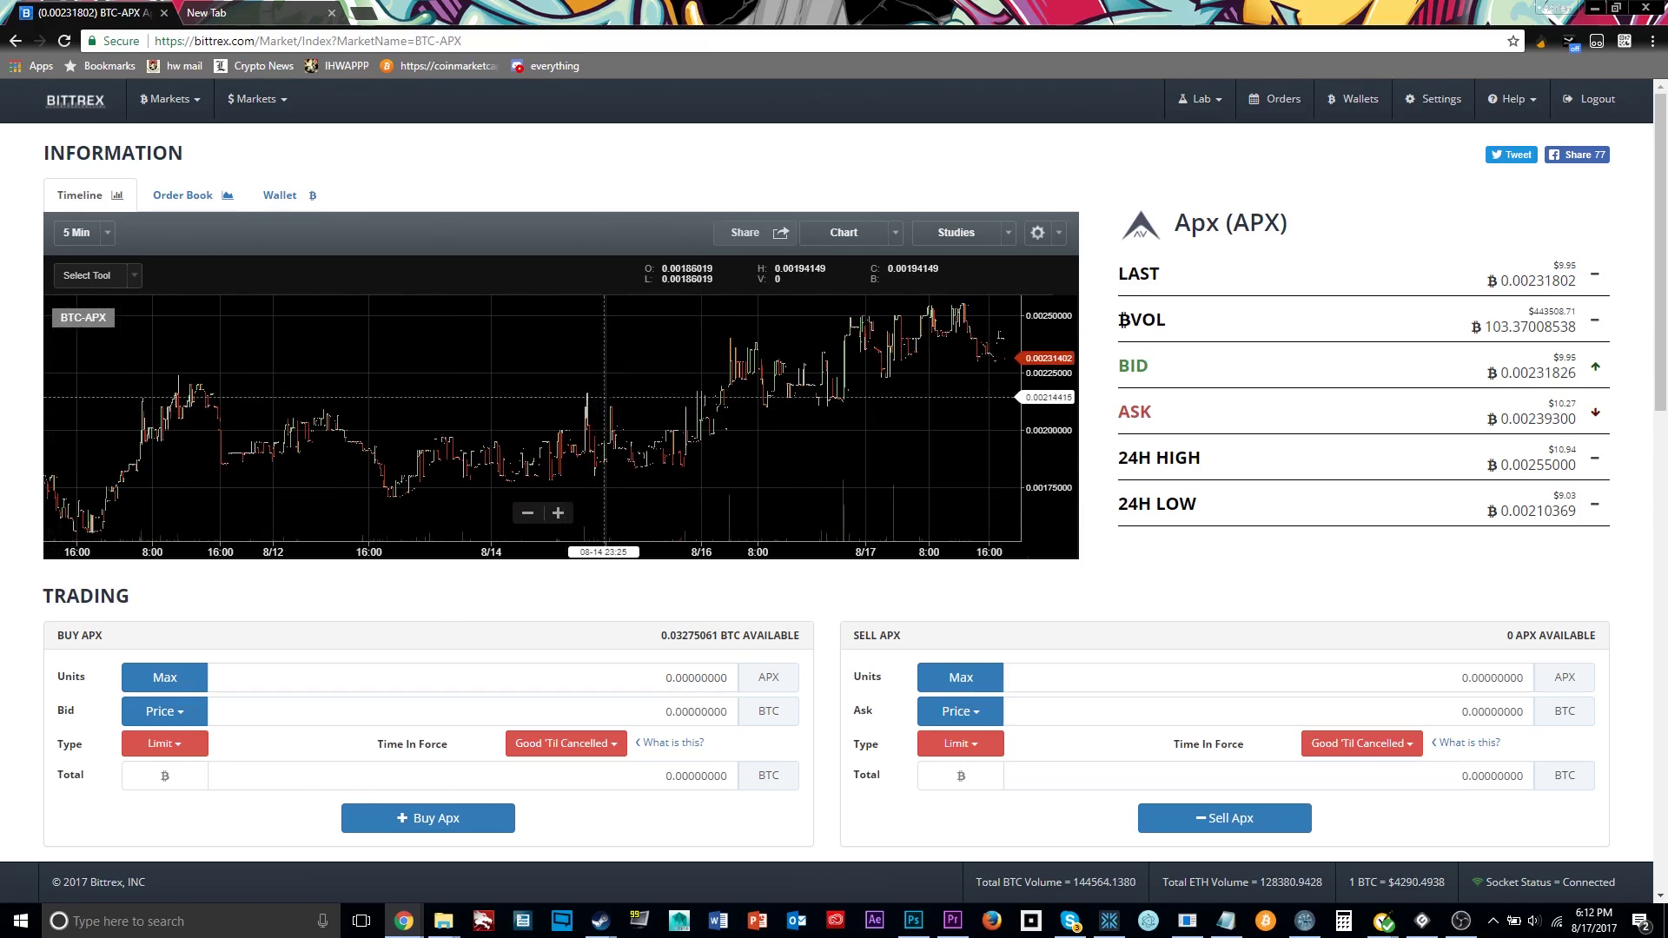
Pan the APX chart back to earlier dates and change it to 30-minute candles.
drag(692, 384, 868, 382)
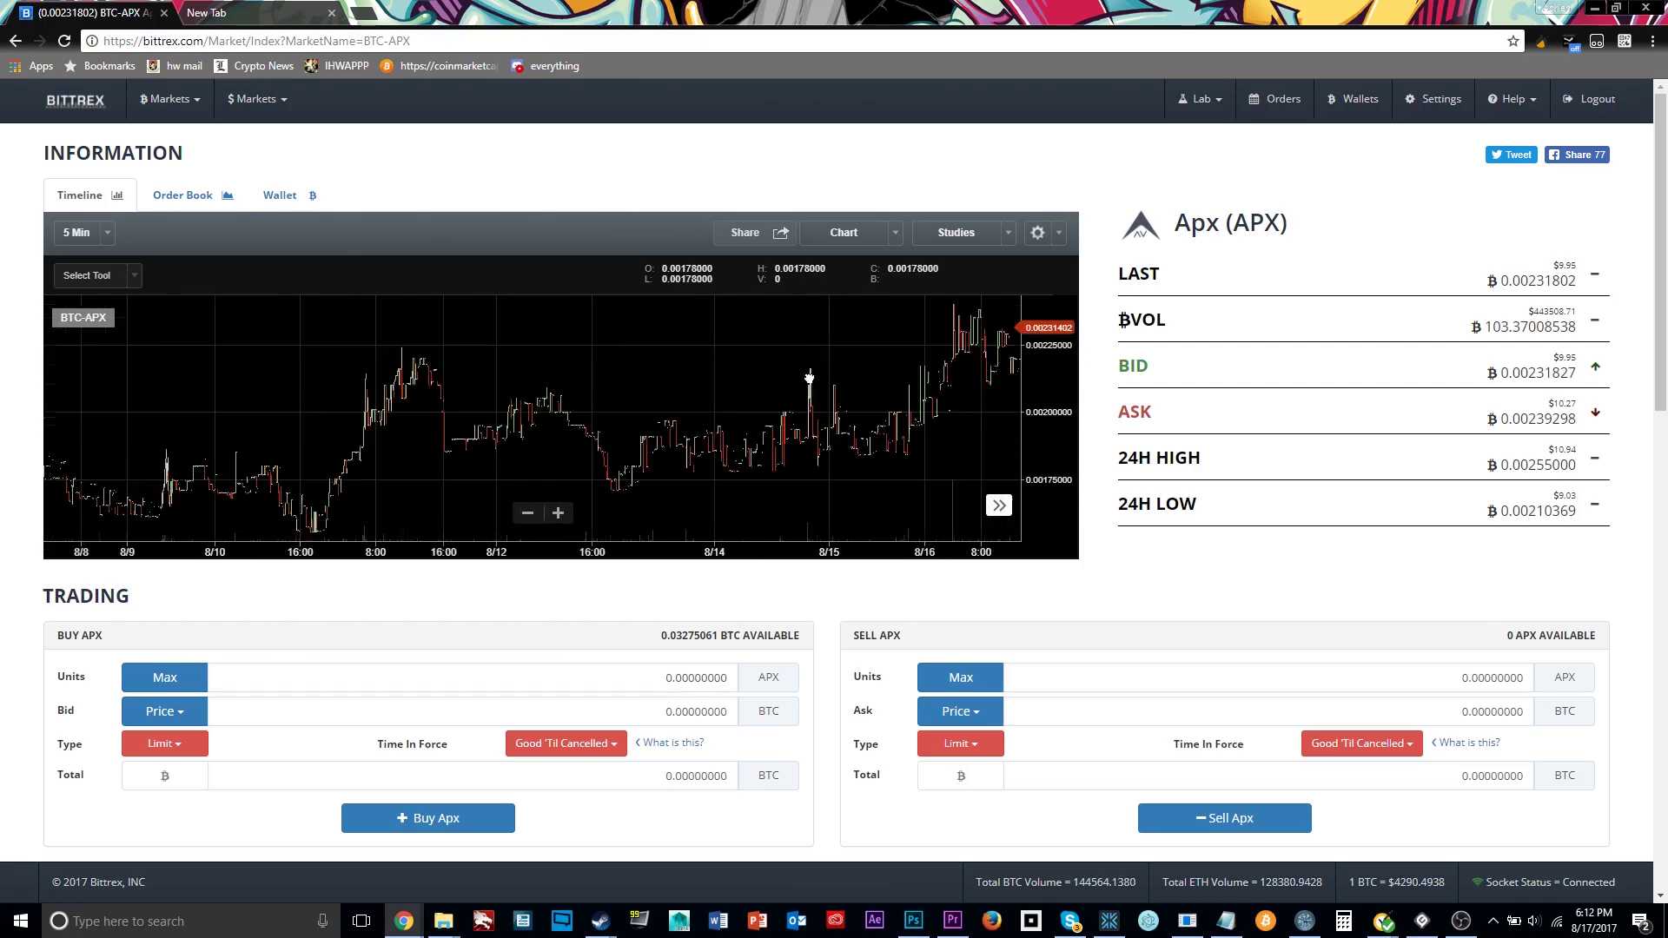
drag(521, 382, 217, 348)
click(109, 233)
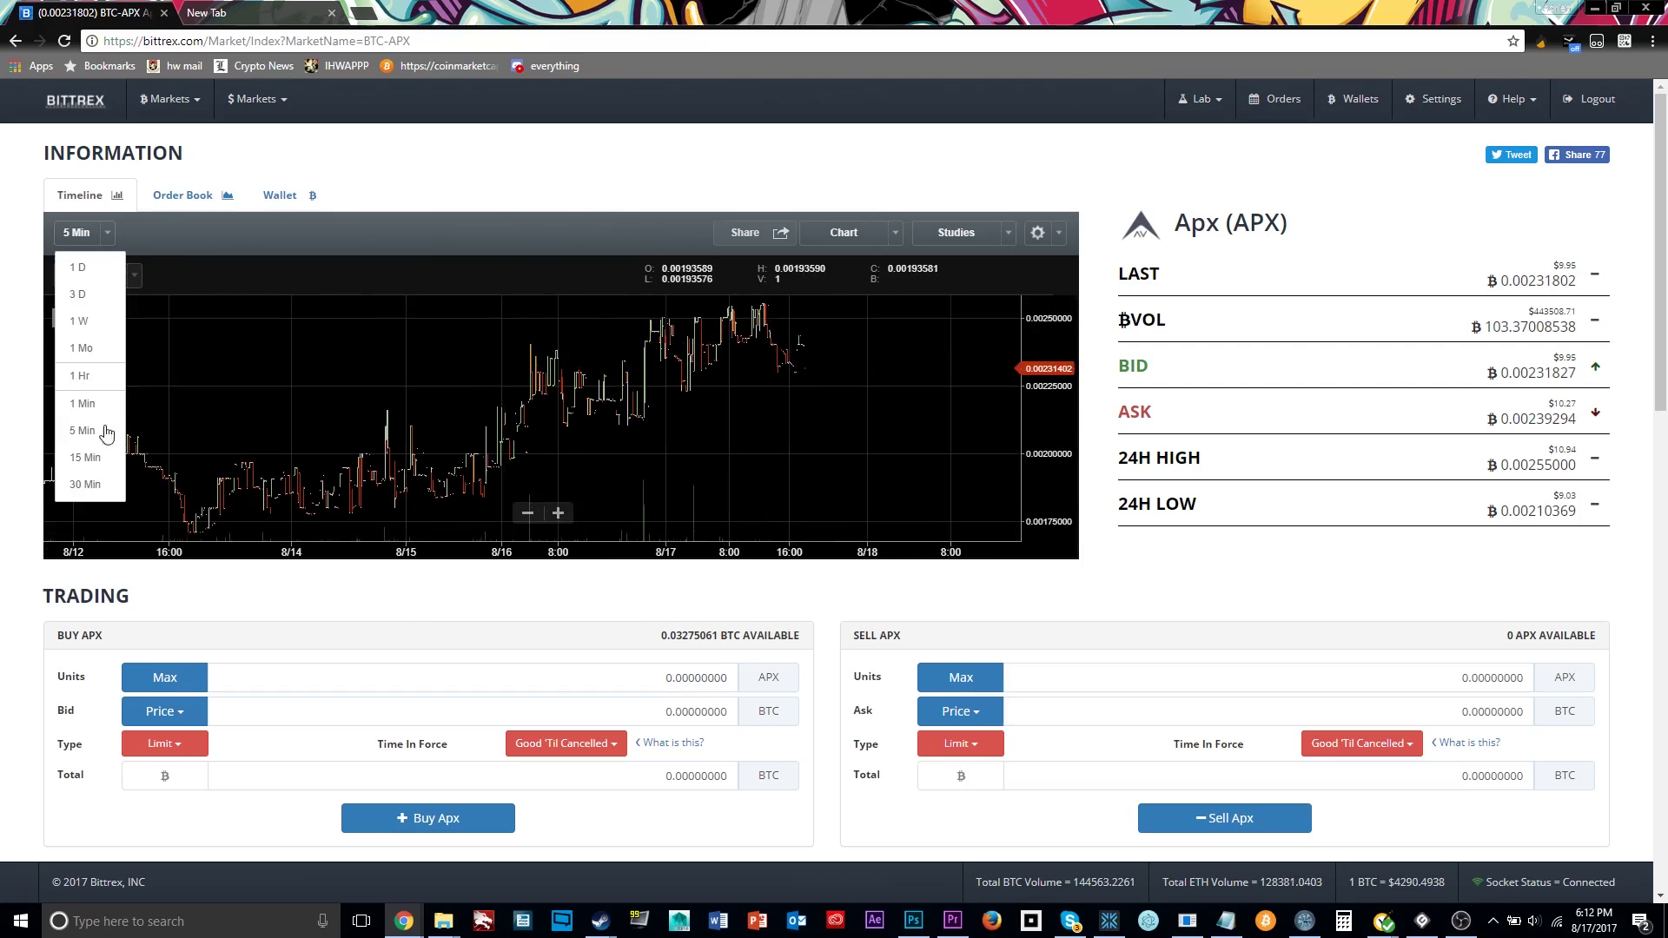
click(83, 483)
mouse_move(689, 435)
mouse_down()
mouse_move(886, 426)
mouse_move(674, 406)
mouse_up()
Change the APX chart to 1-day candles, zoomed to span June through August.
click(113, 235)
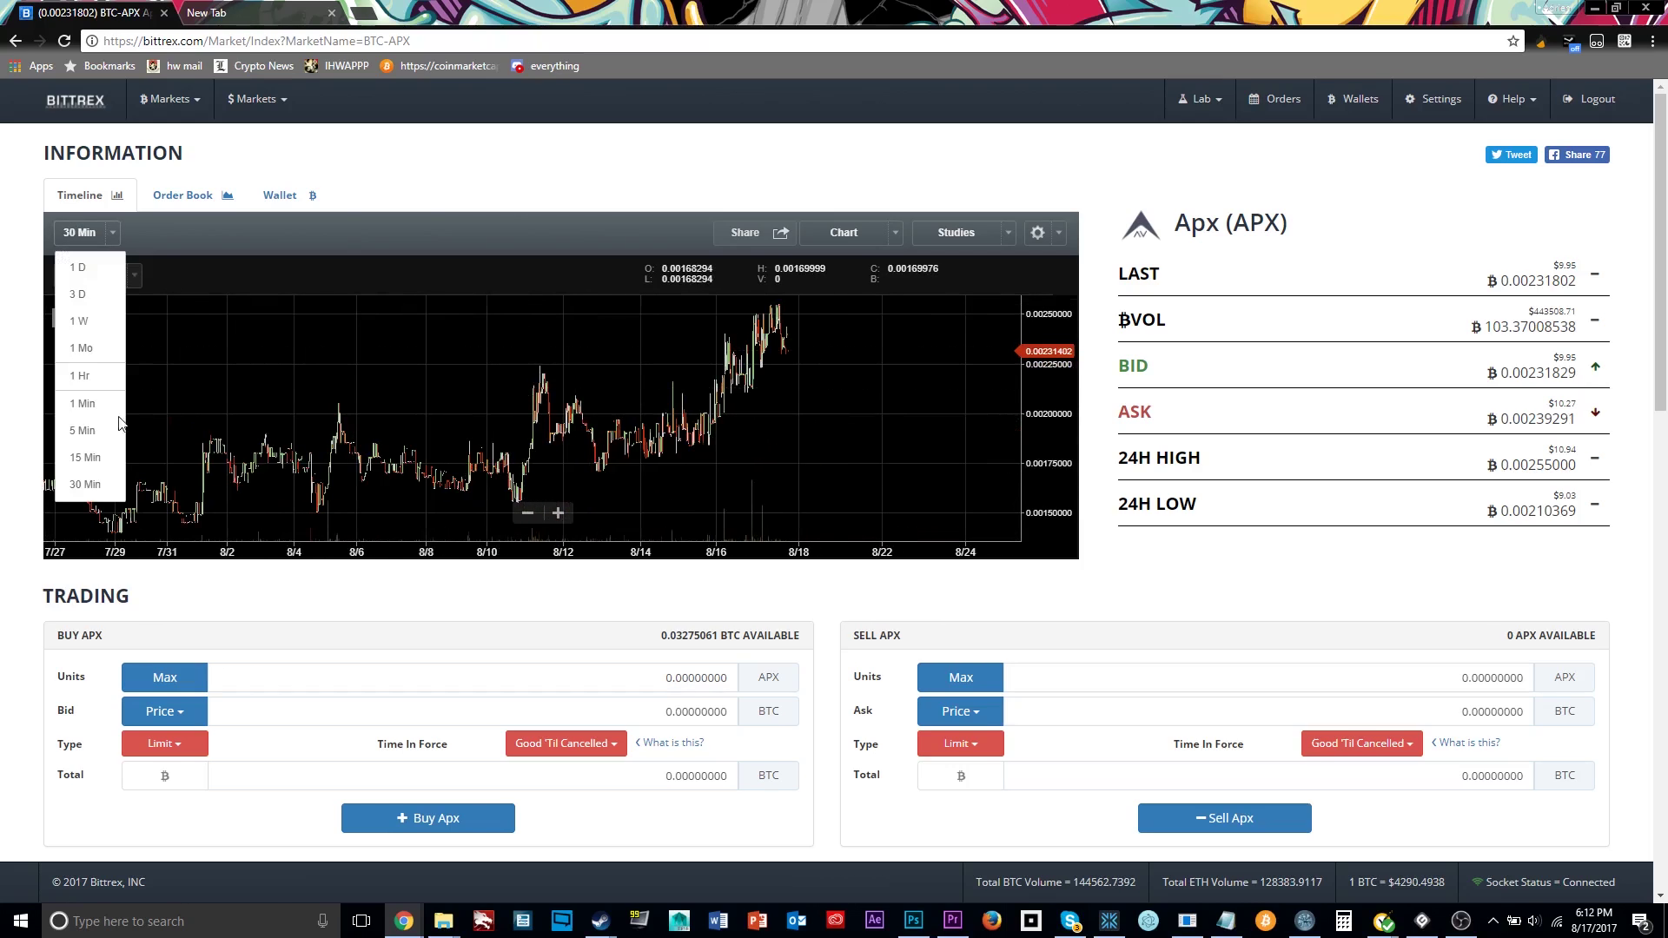
click(85, 273)
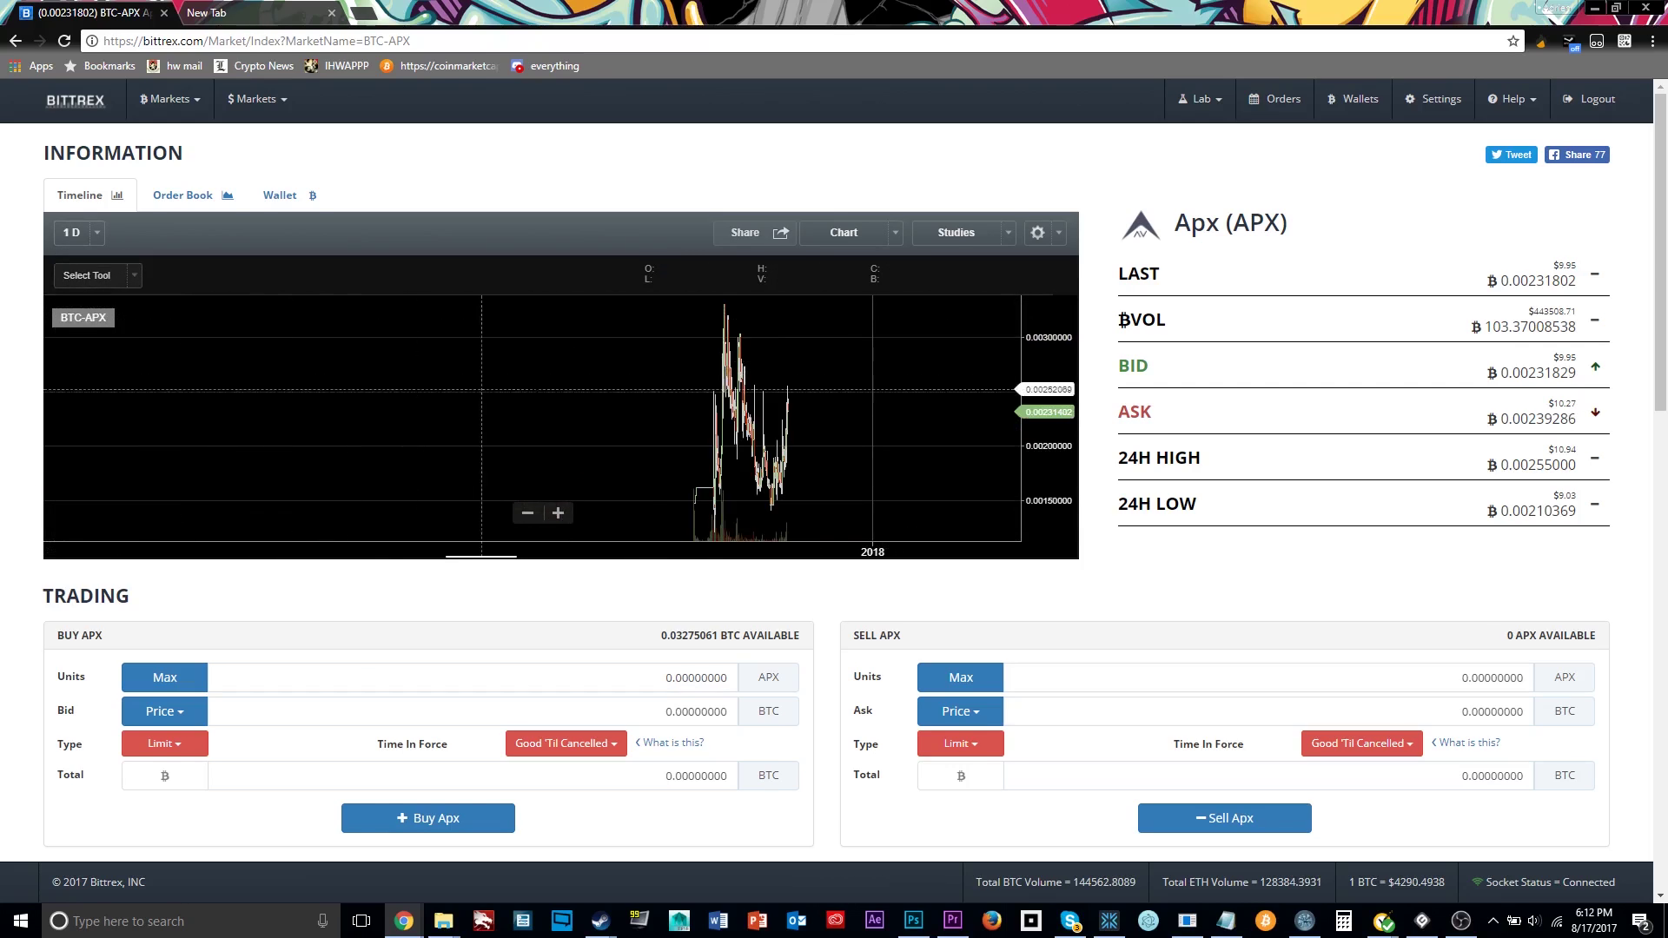
scroll(695, 423, up, 5)
scroll(695, 423, up, 3)
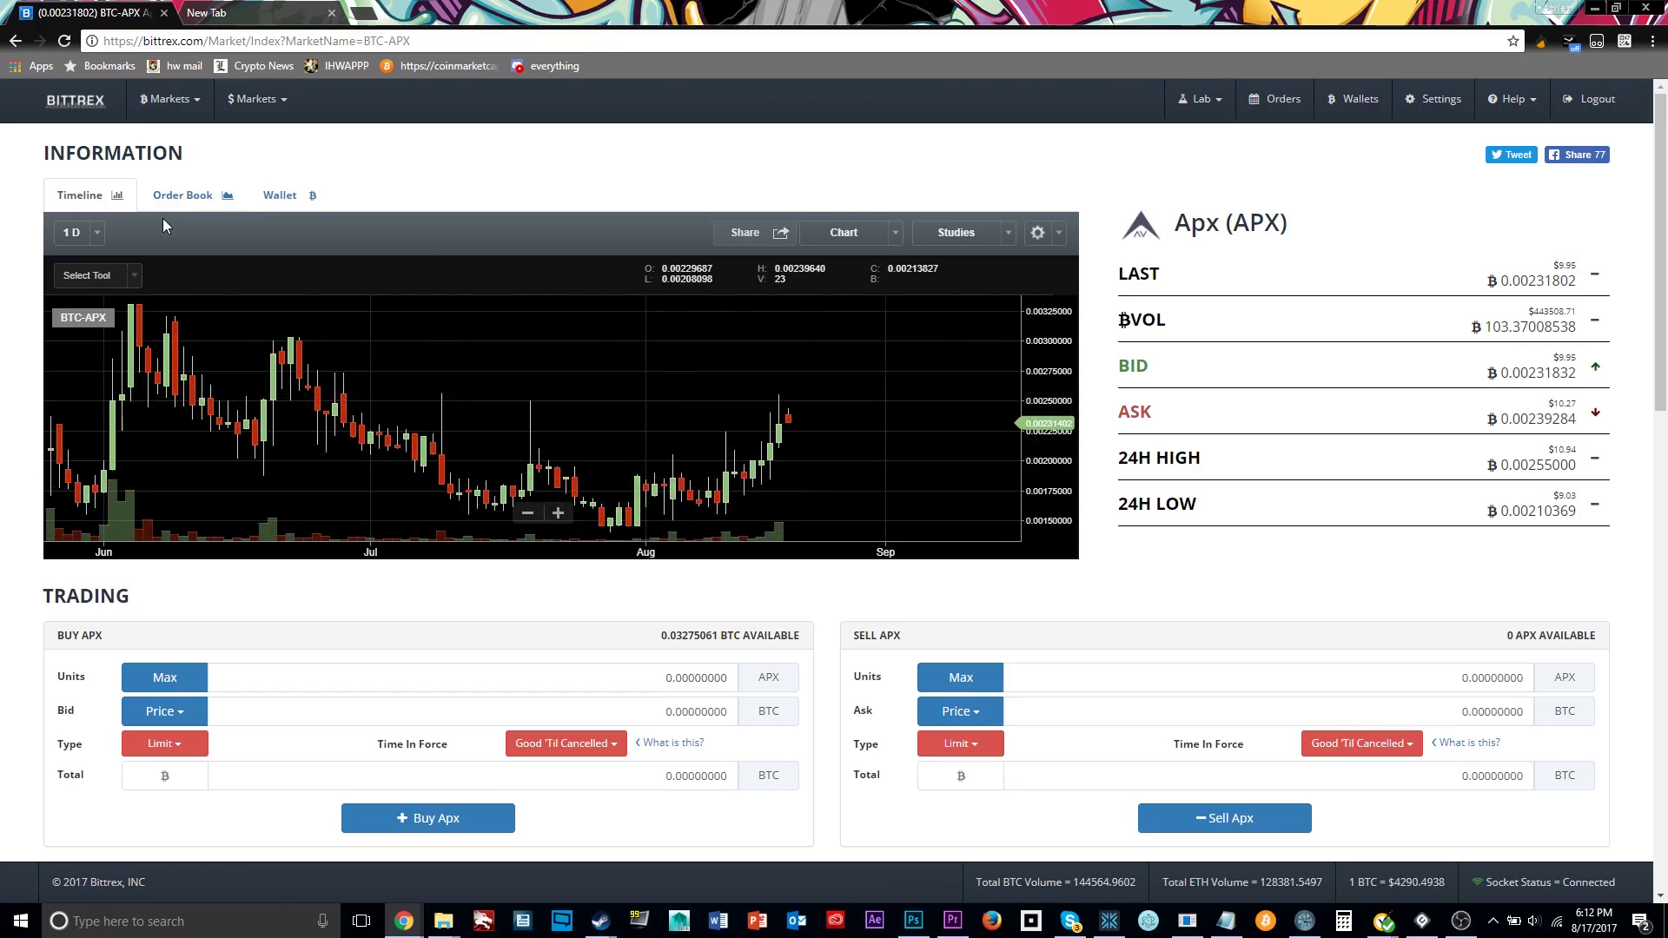
Set the Bittrex BTC markets list to show 6 rows.
click(79, 232)
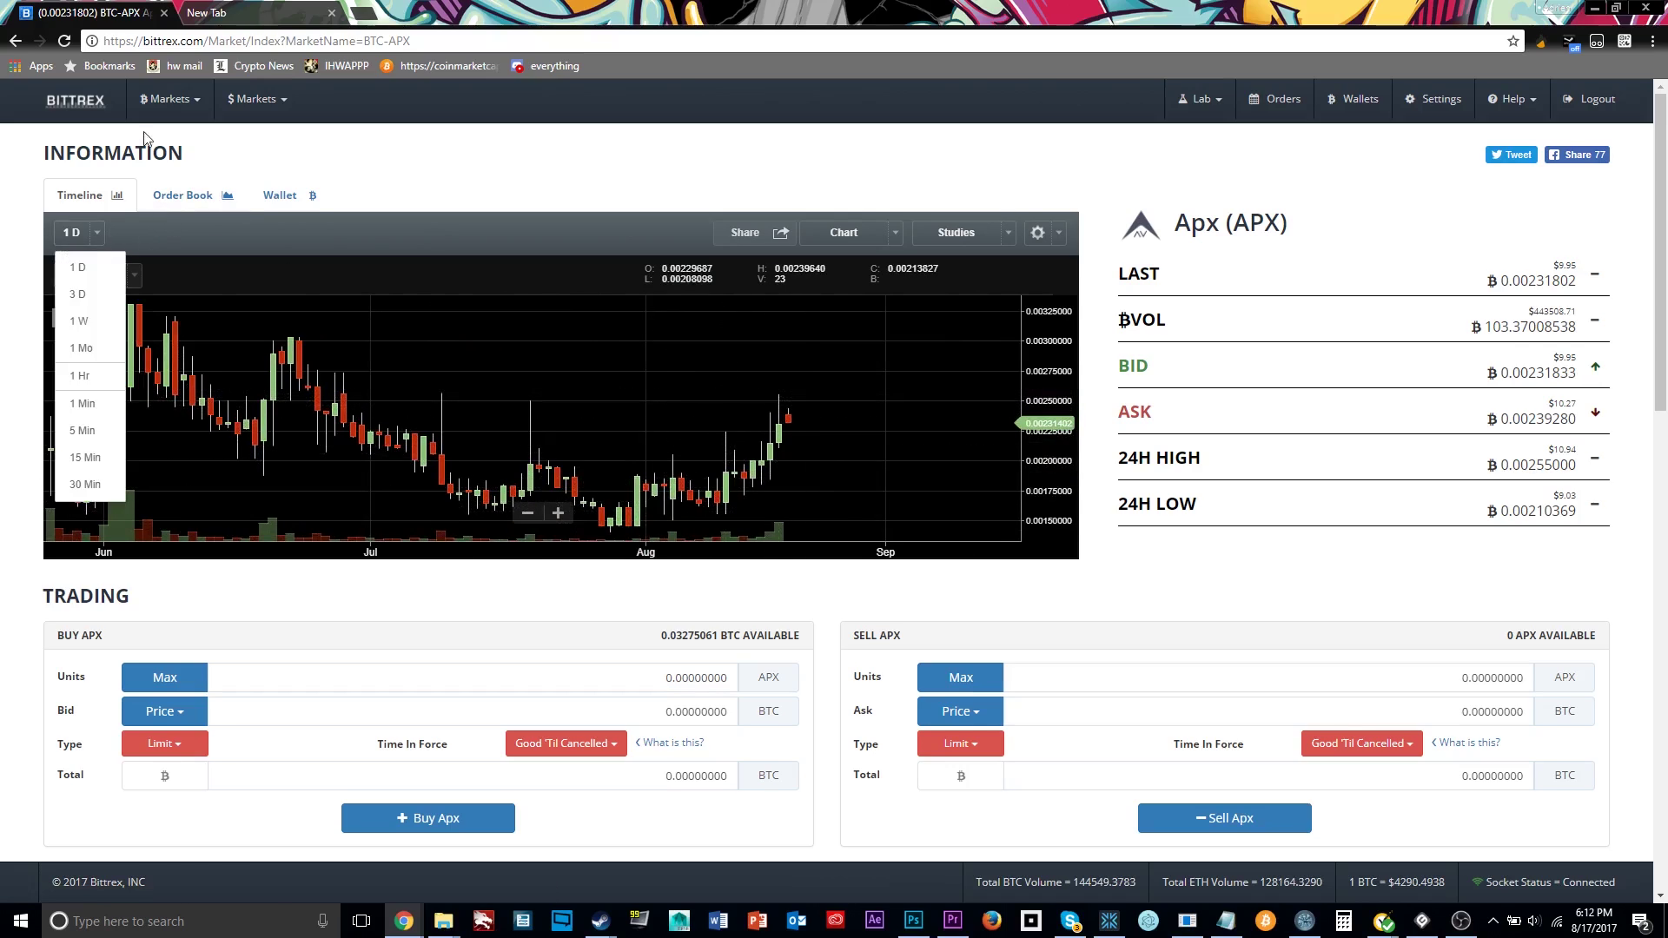
mouse_move(173, 113)
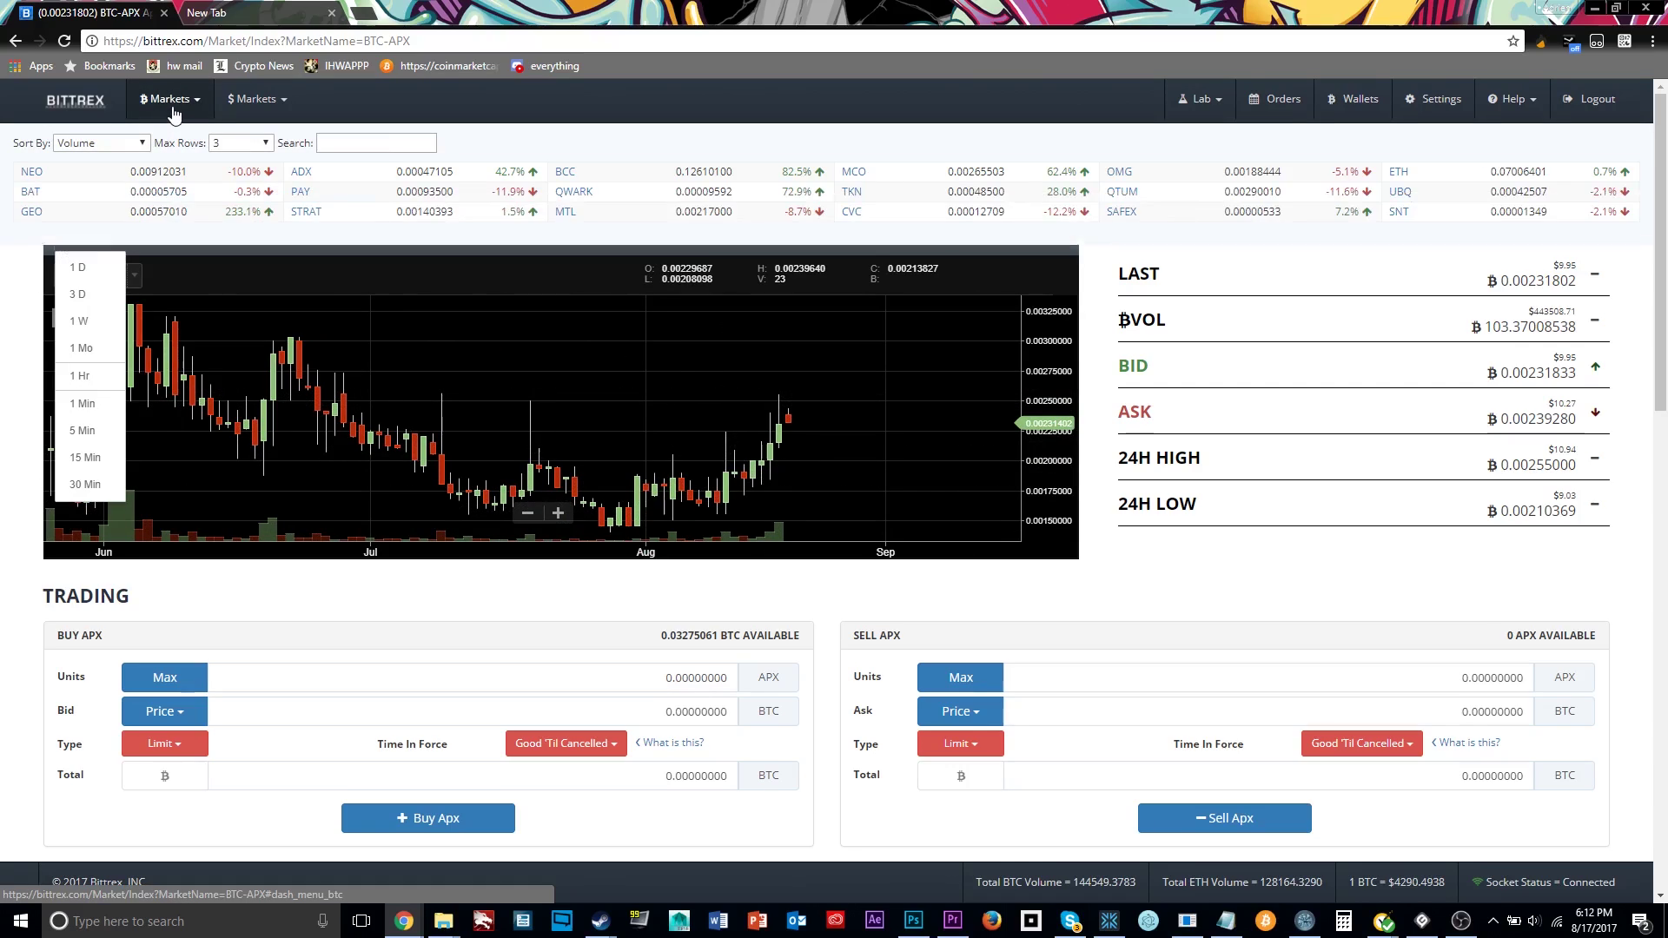
click(137, 144)
click(335, 132)
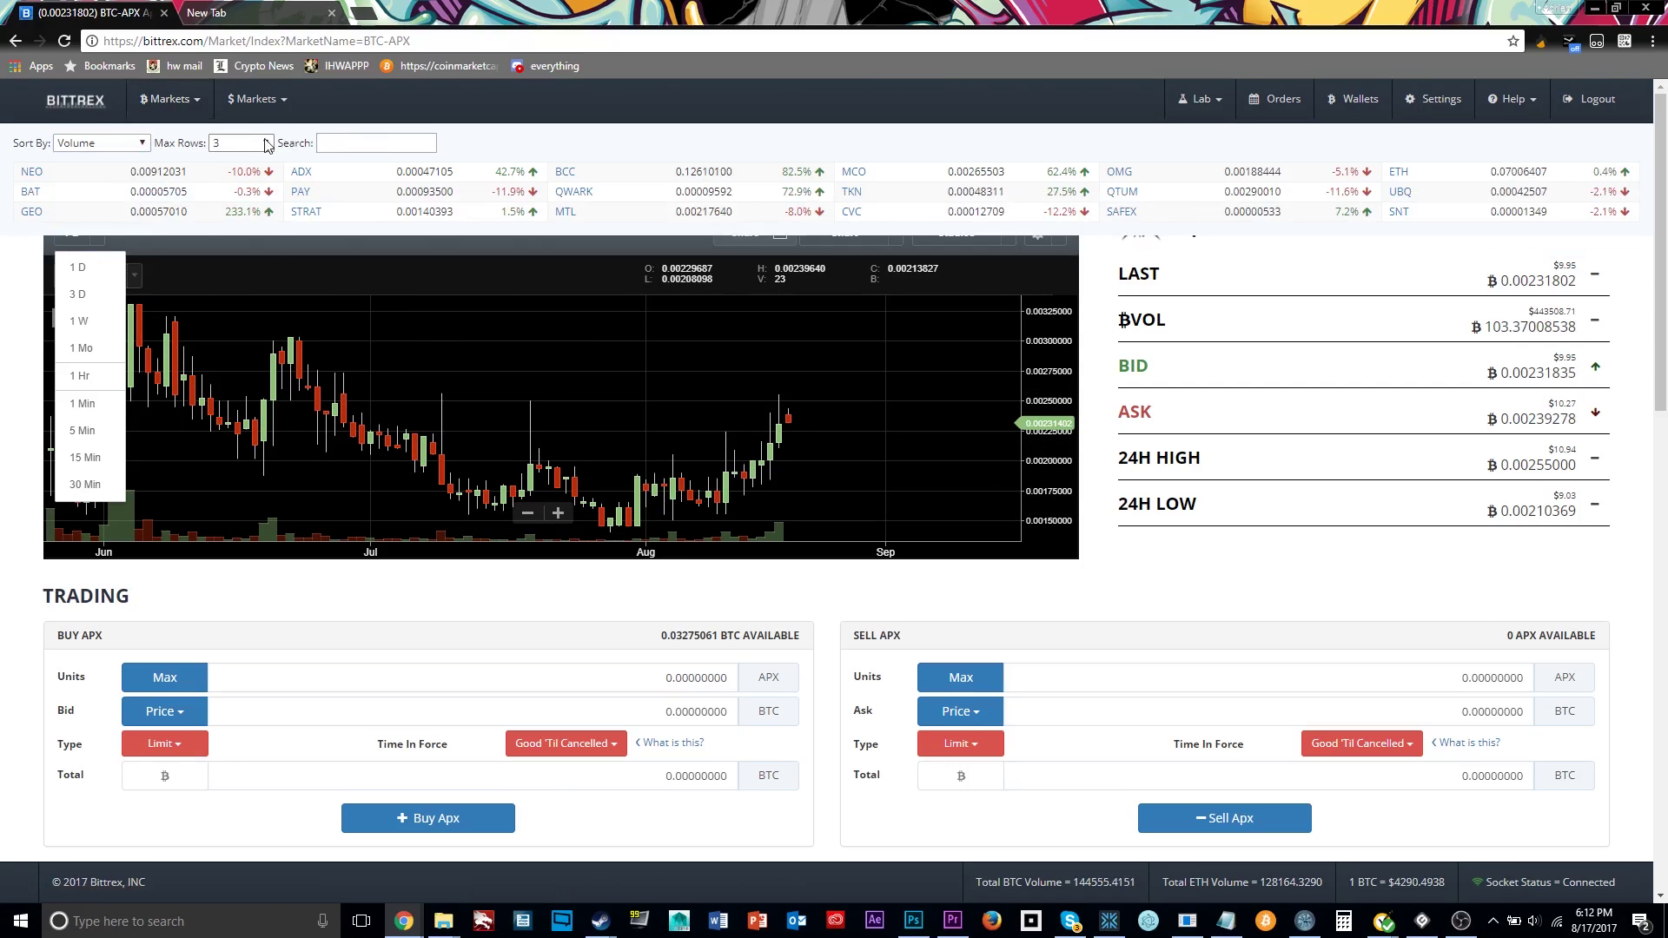
click(255, 145)
click(236, 253)
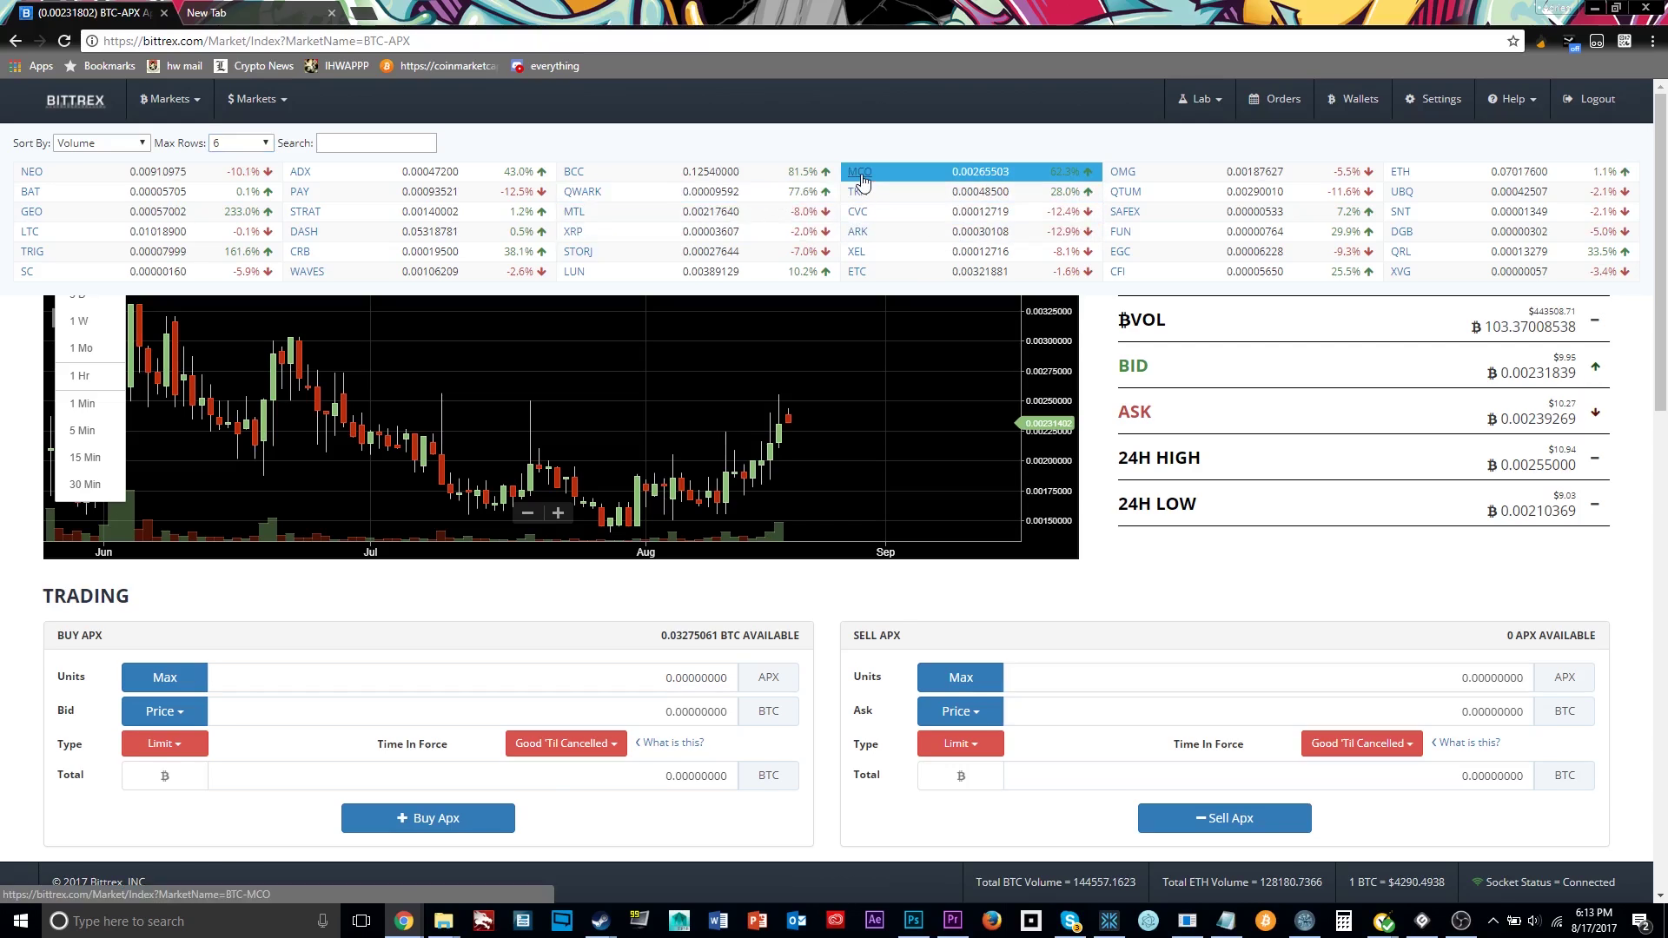
Open the Monaco (MCO) market and set its chart to 5-minute candles.
click(858, 172)
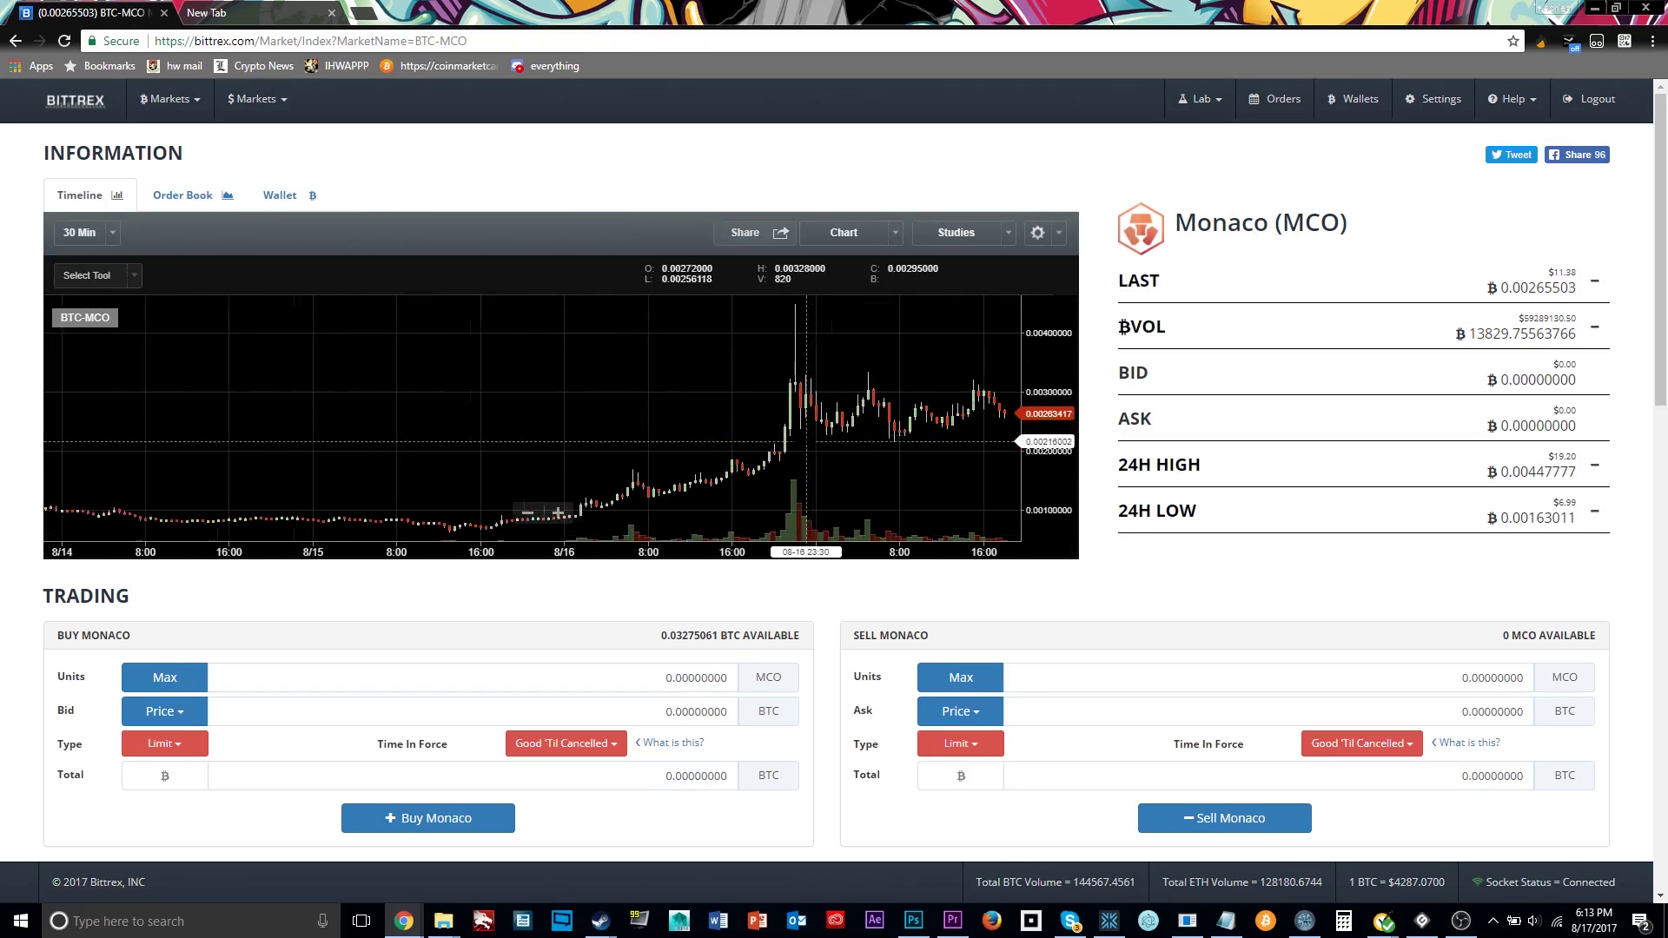
scroll(808, 441, down, 5)
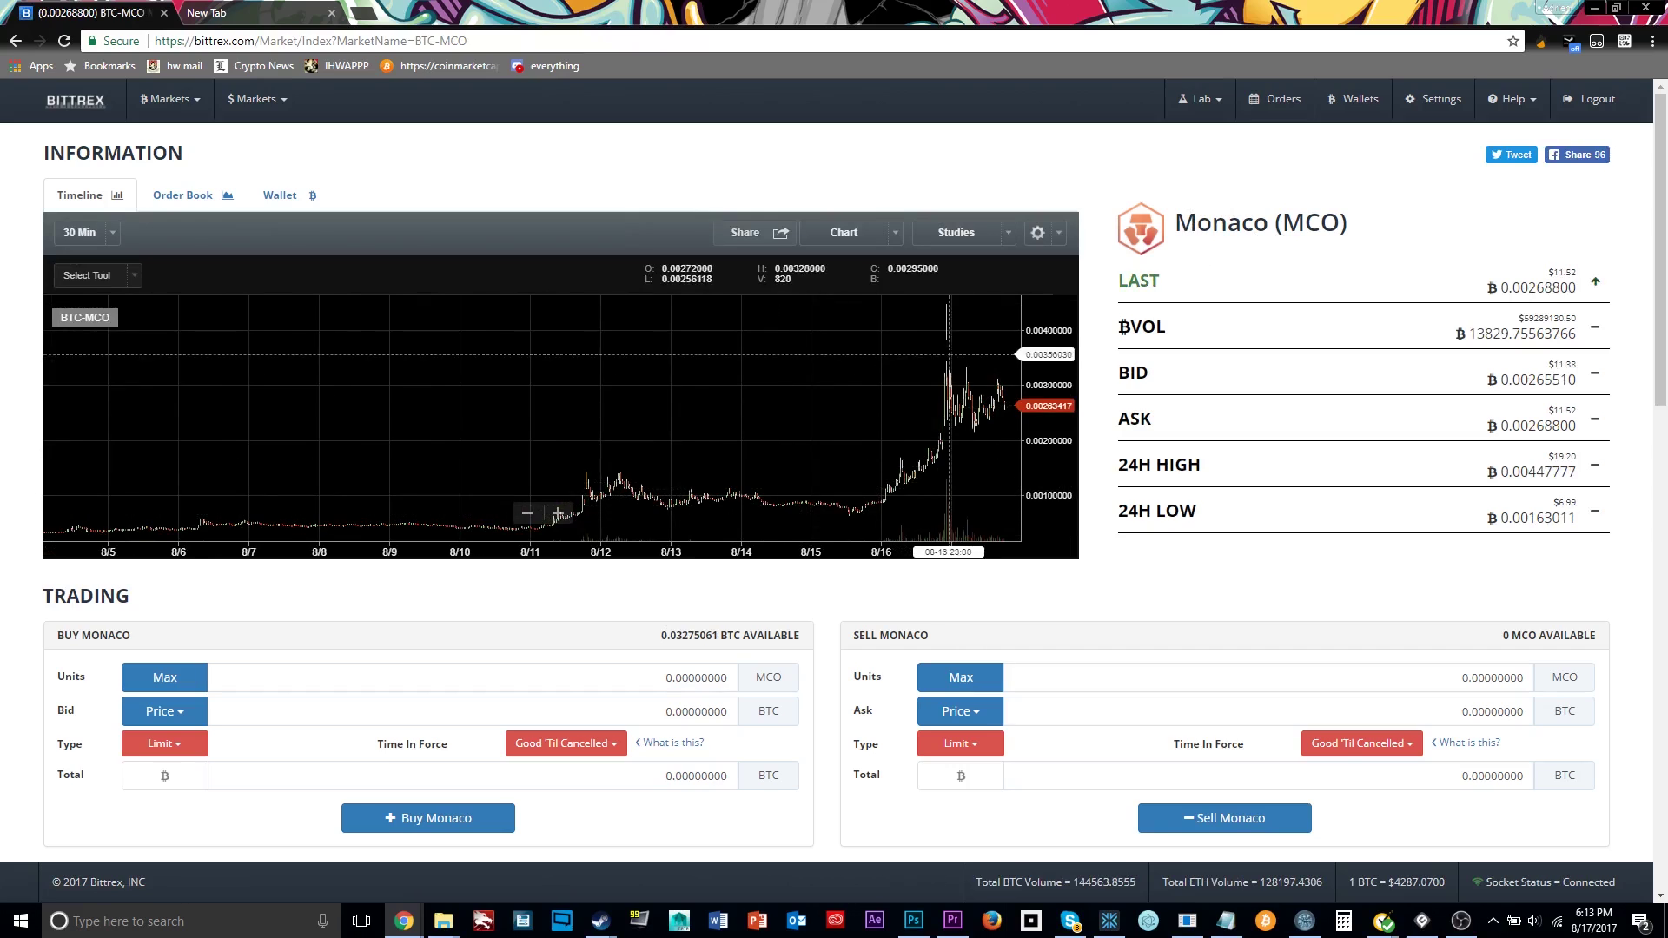
scroll(762, 454, up, 5)
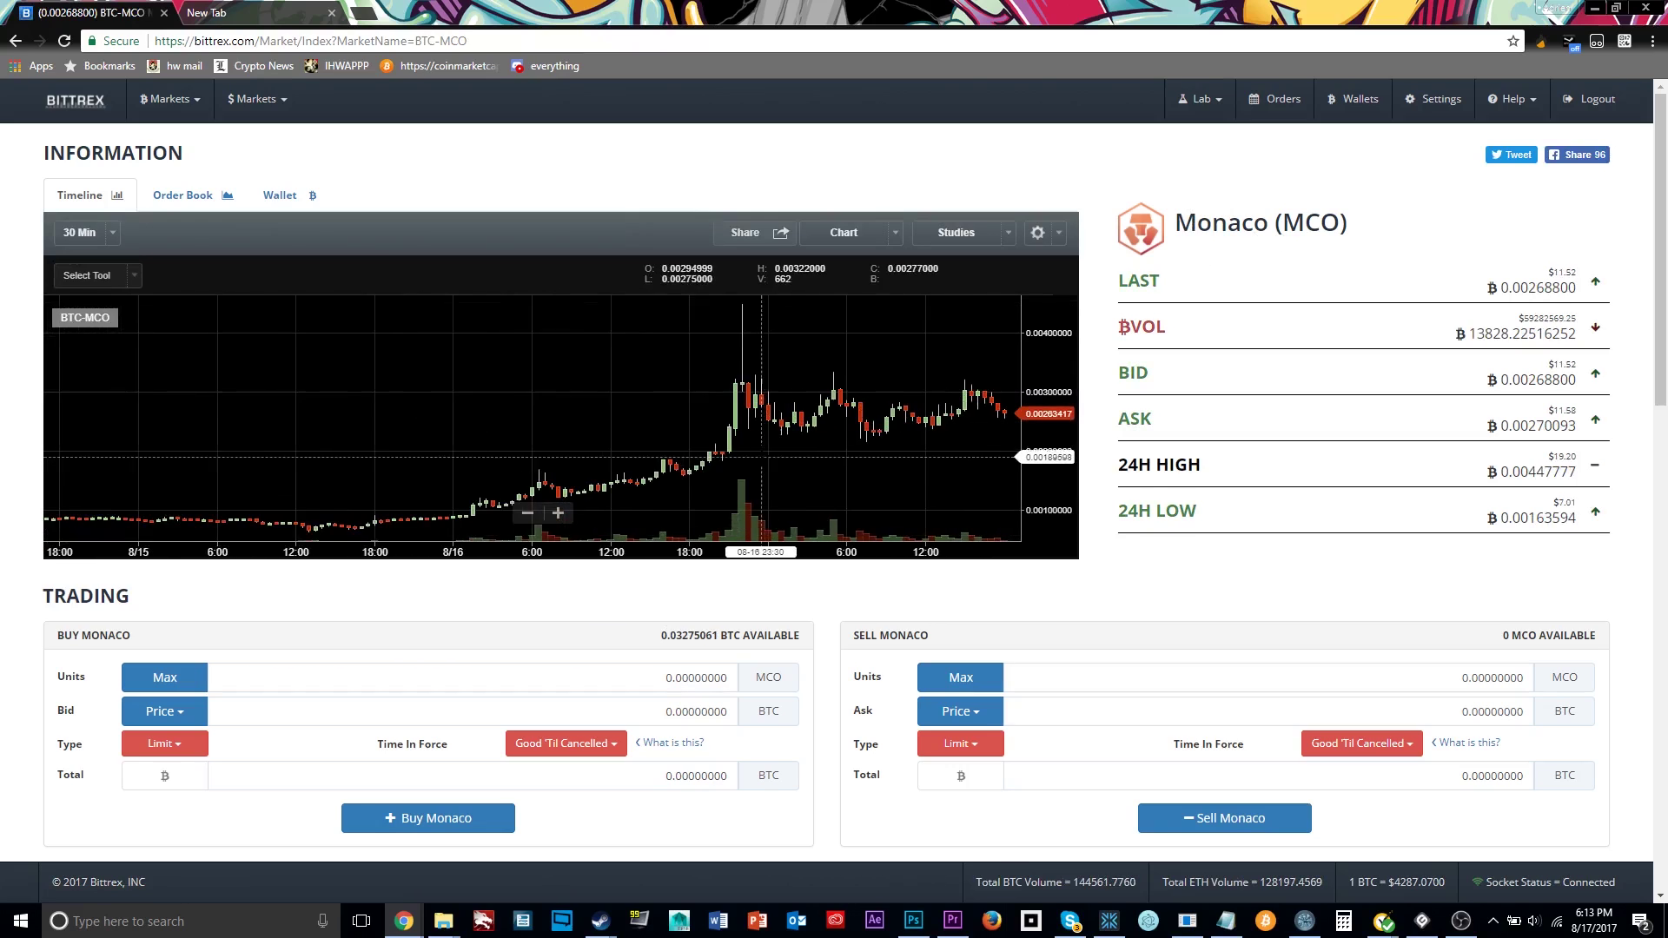
scroll(762, 454, down, 3)
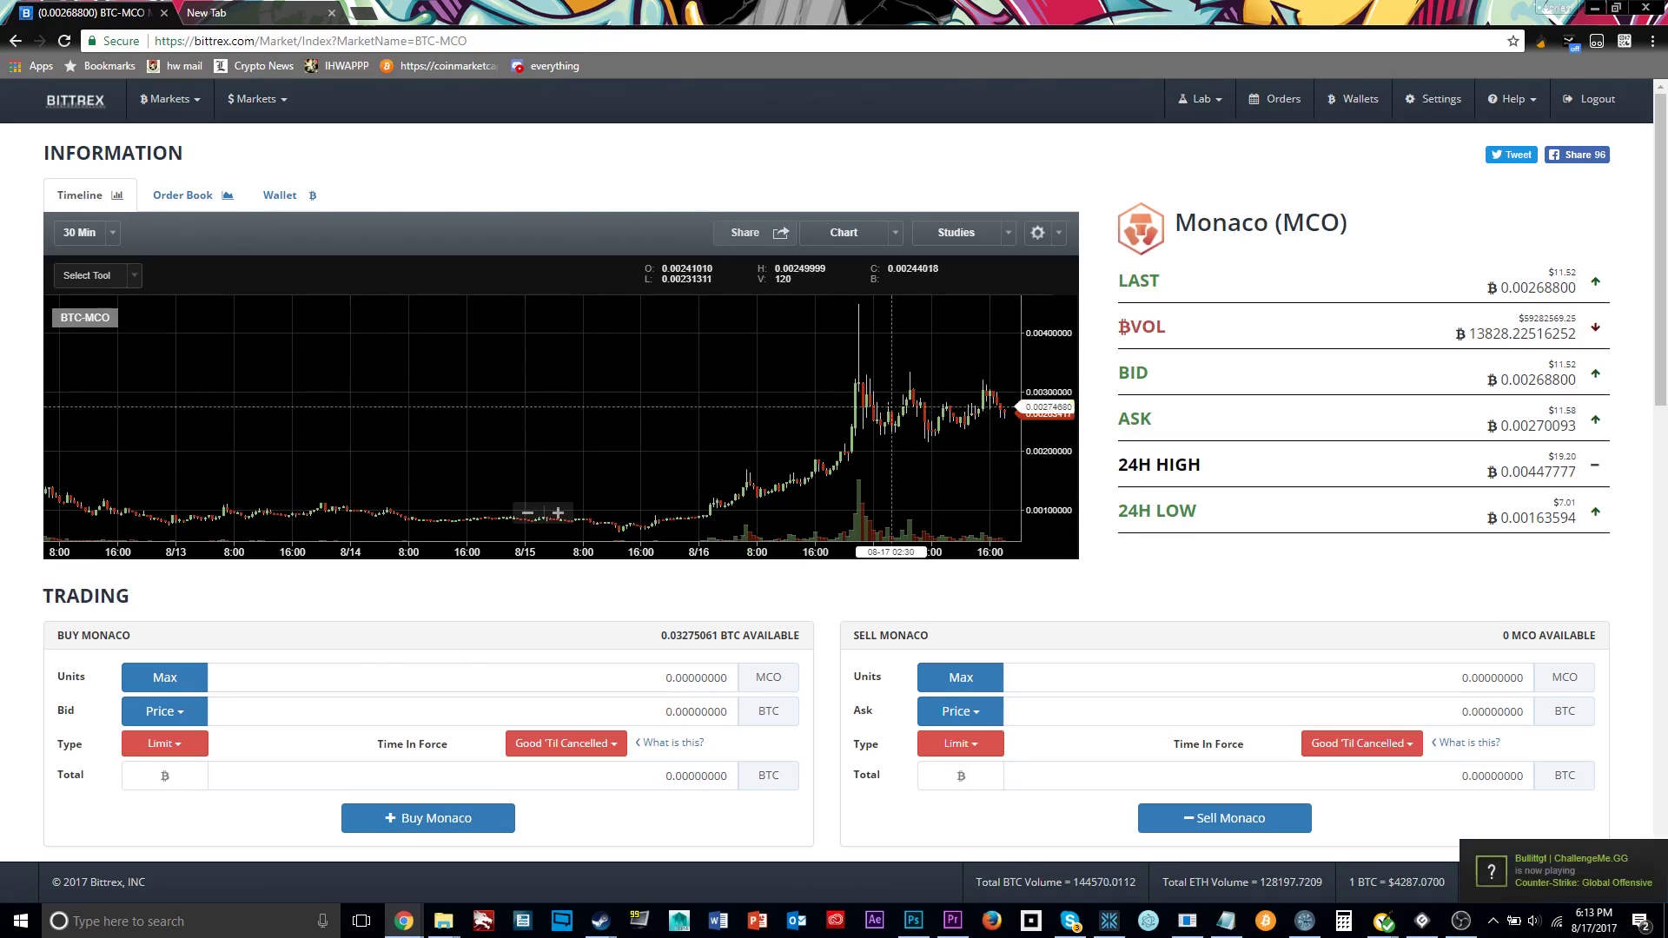
scroll(891, 403, up, 4)
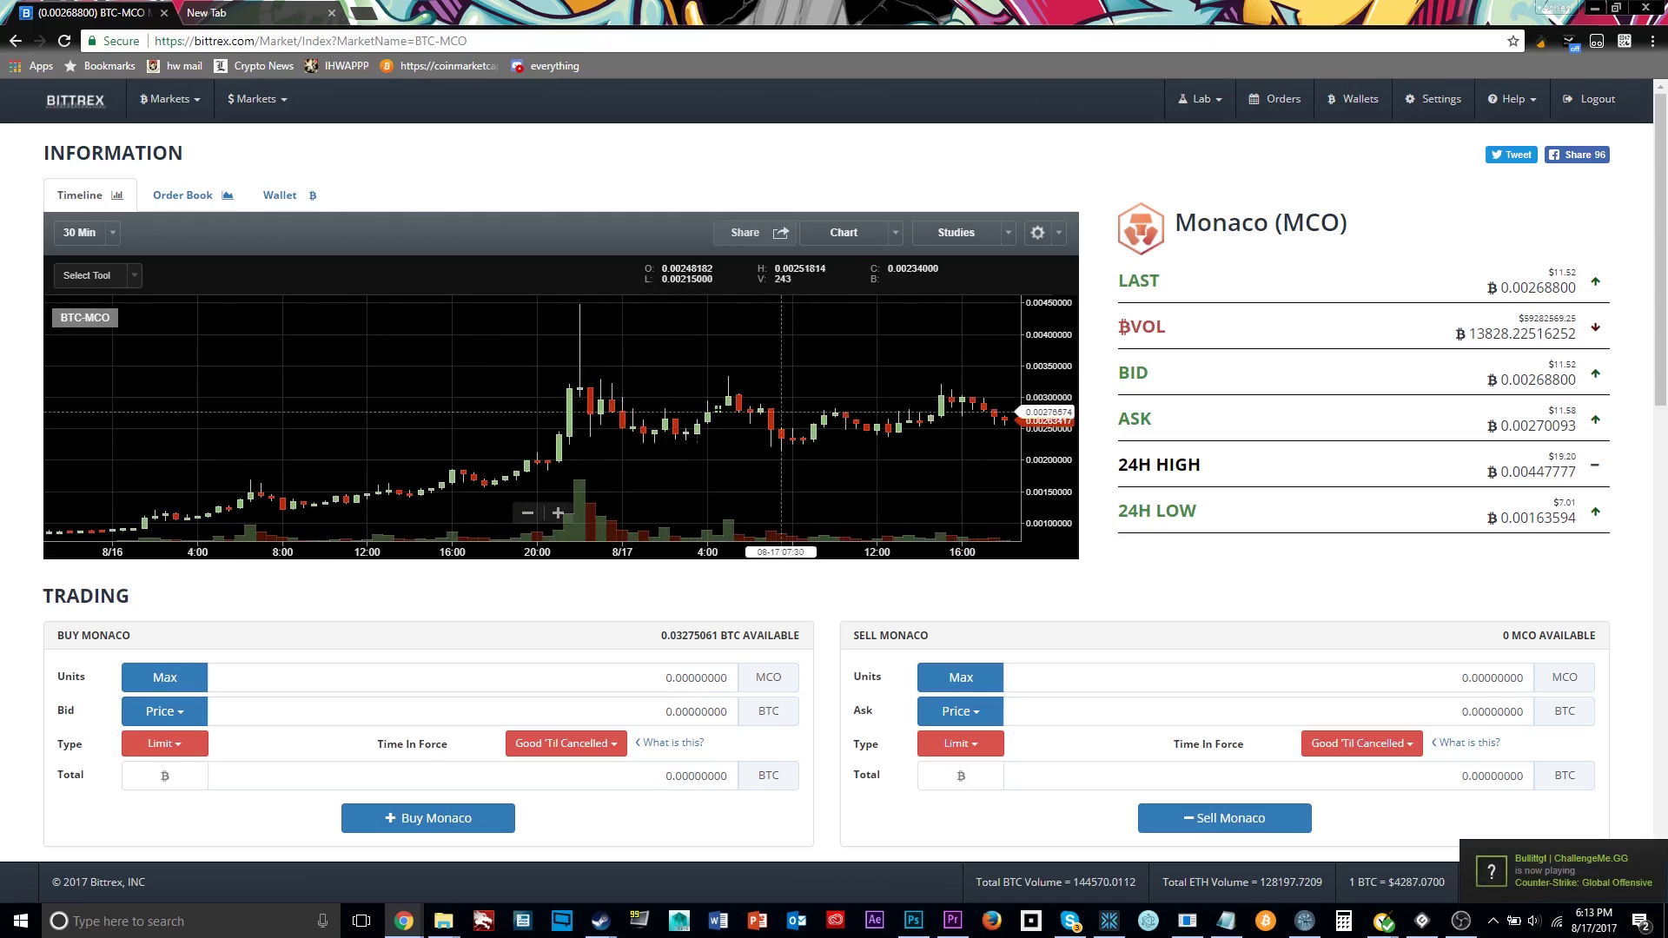
scroll(697, 409, down, 3)
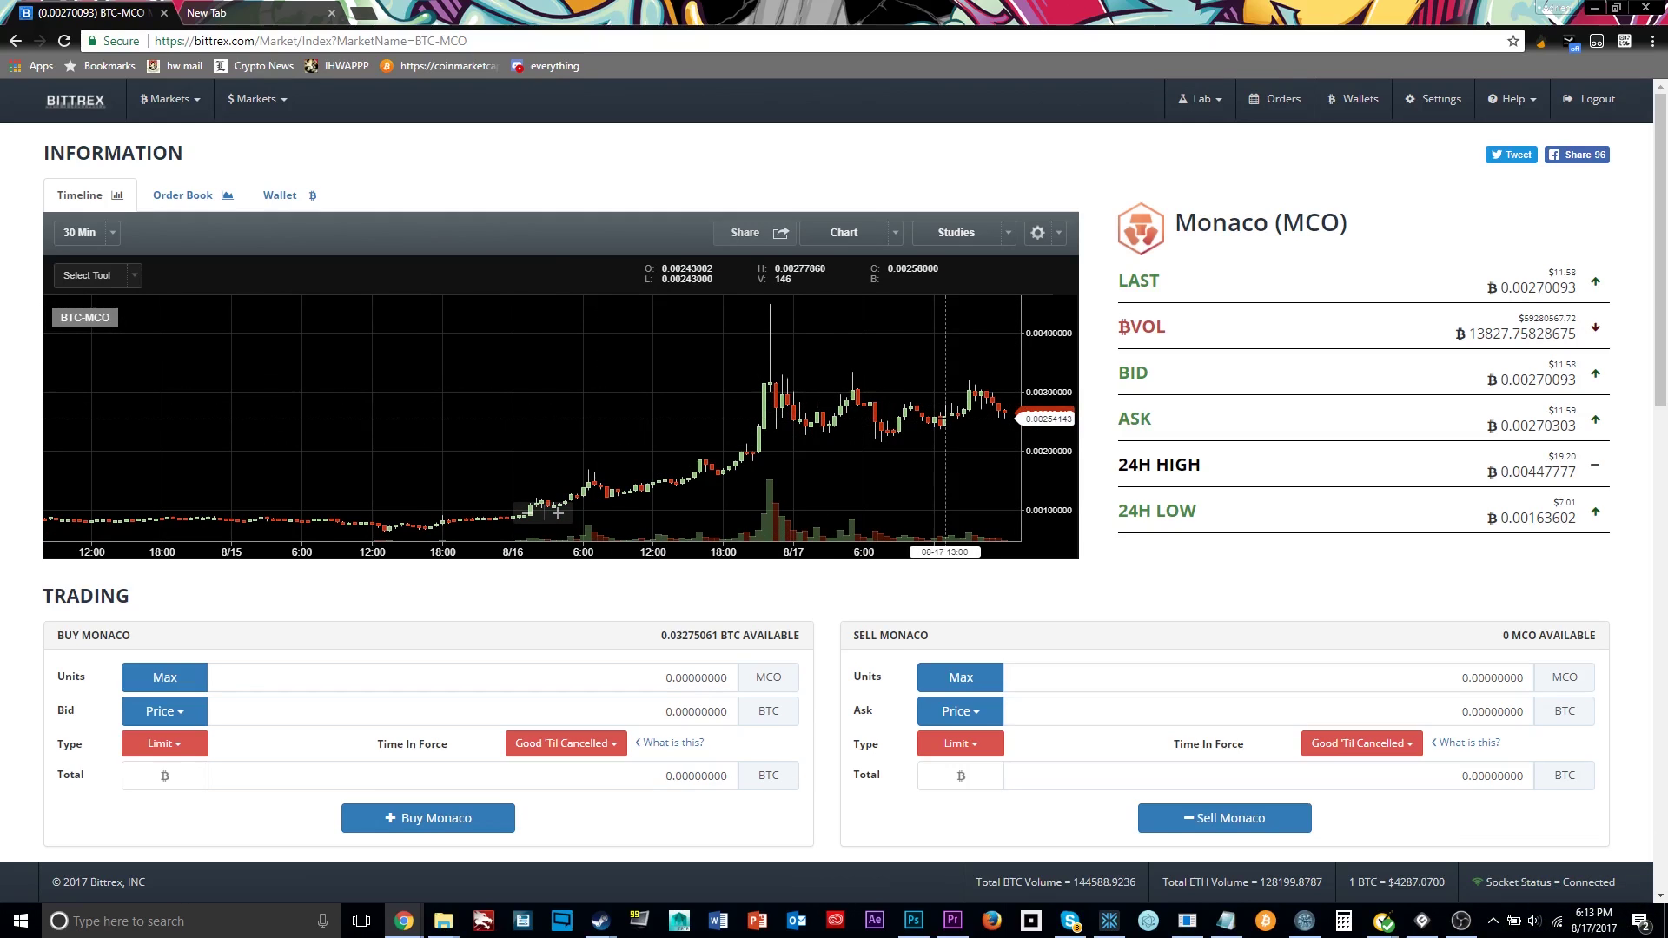
click(109, 237)
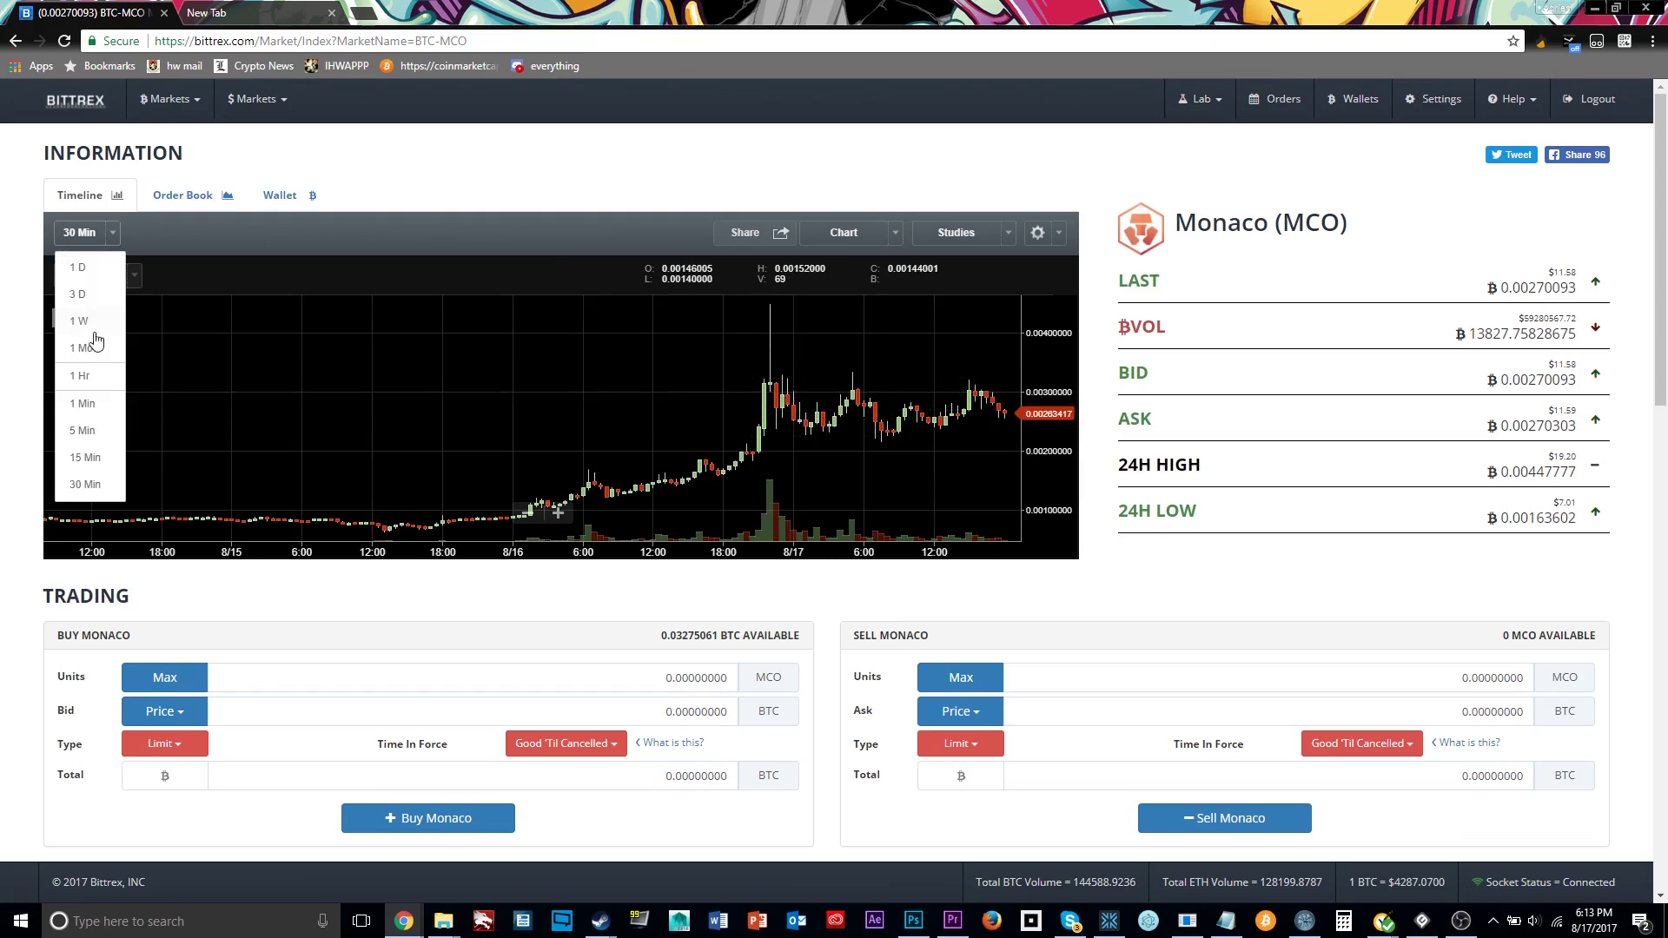
click(98, 434)
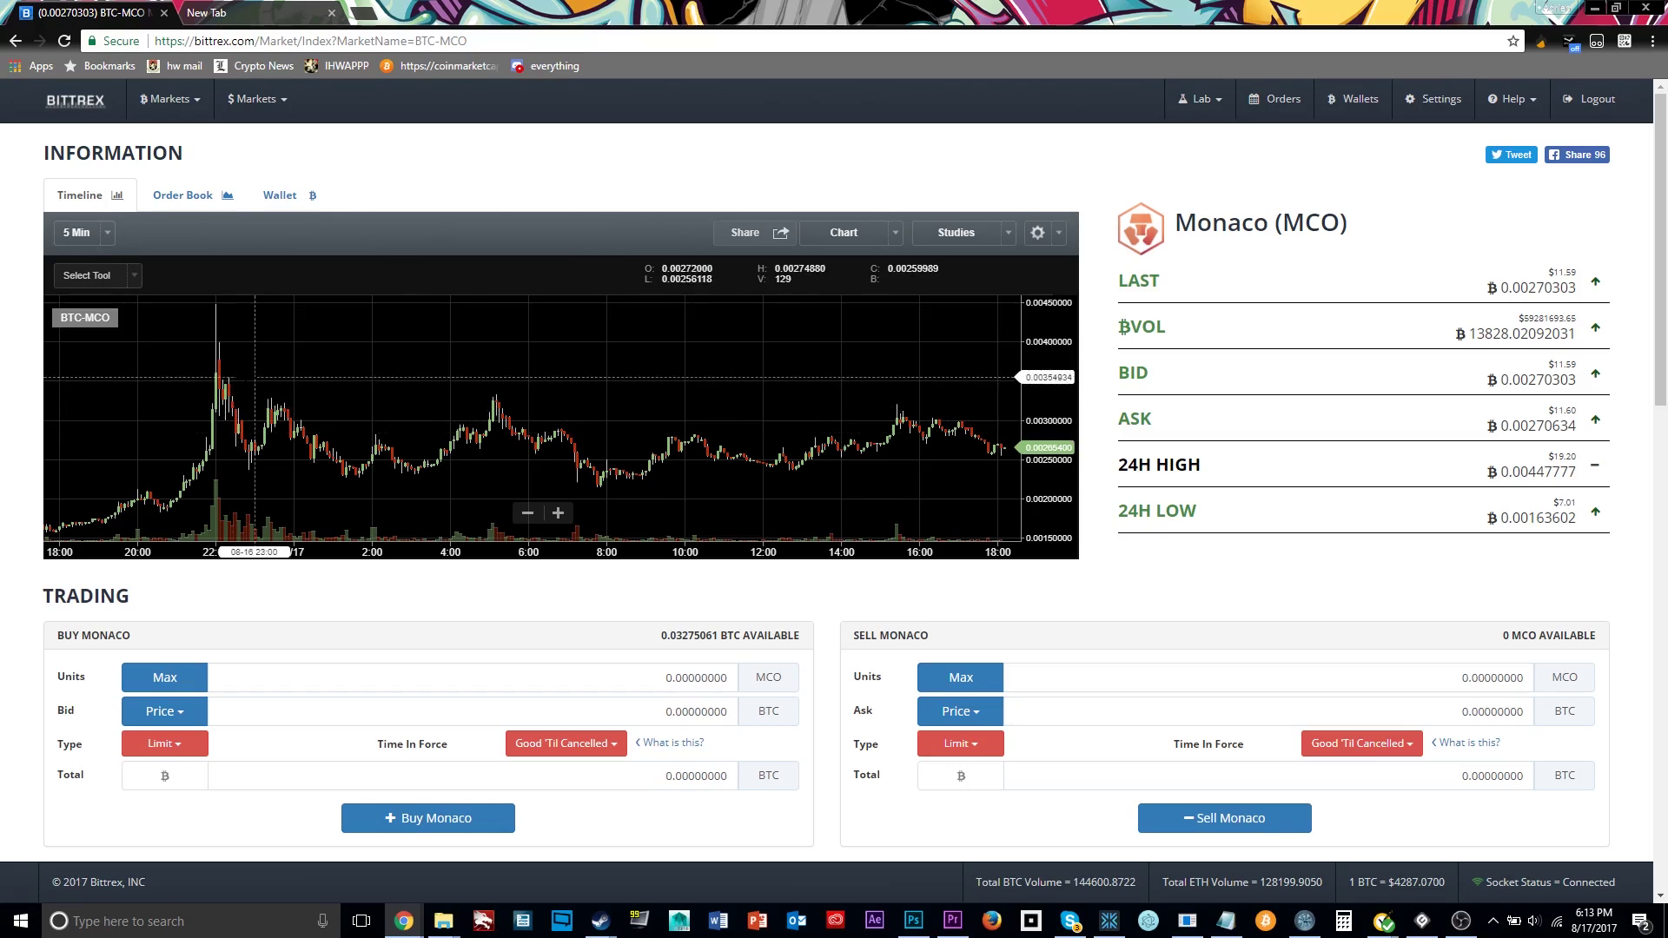
Shift the MCO chart toward later times, then go to the Orders history page.
scroll(605, 452, down, 5)
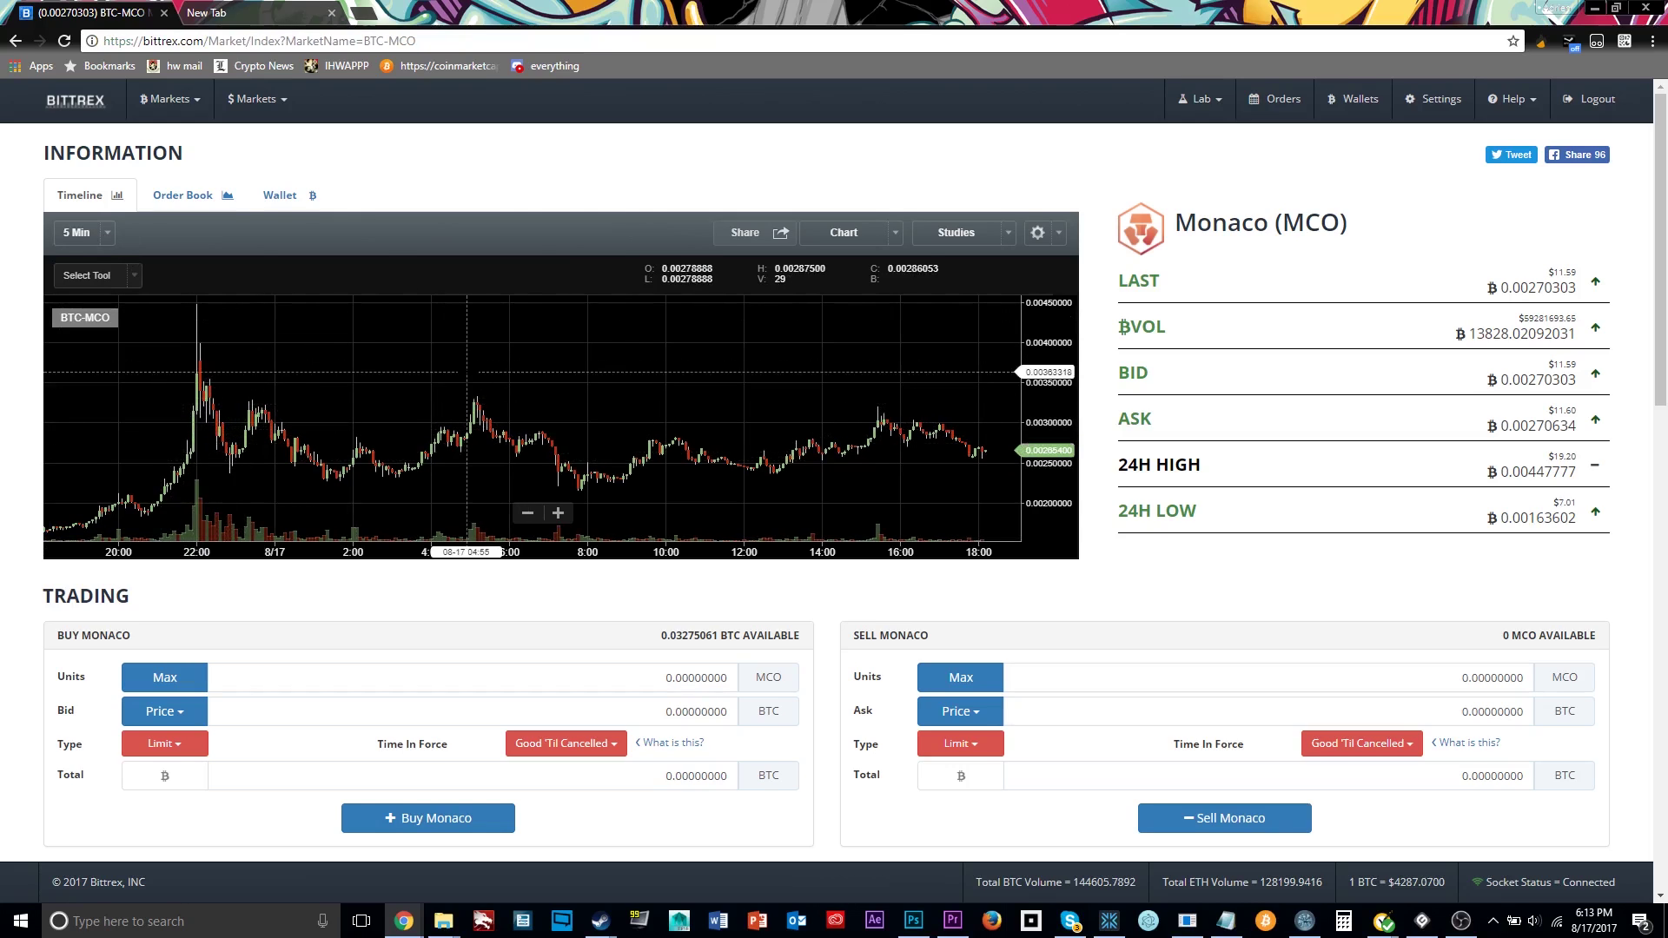
scroll(605, 451, up, 4)
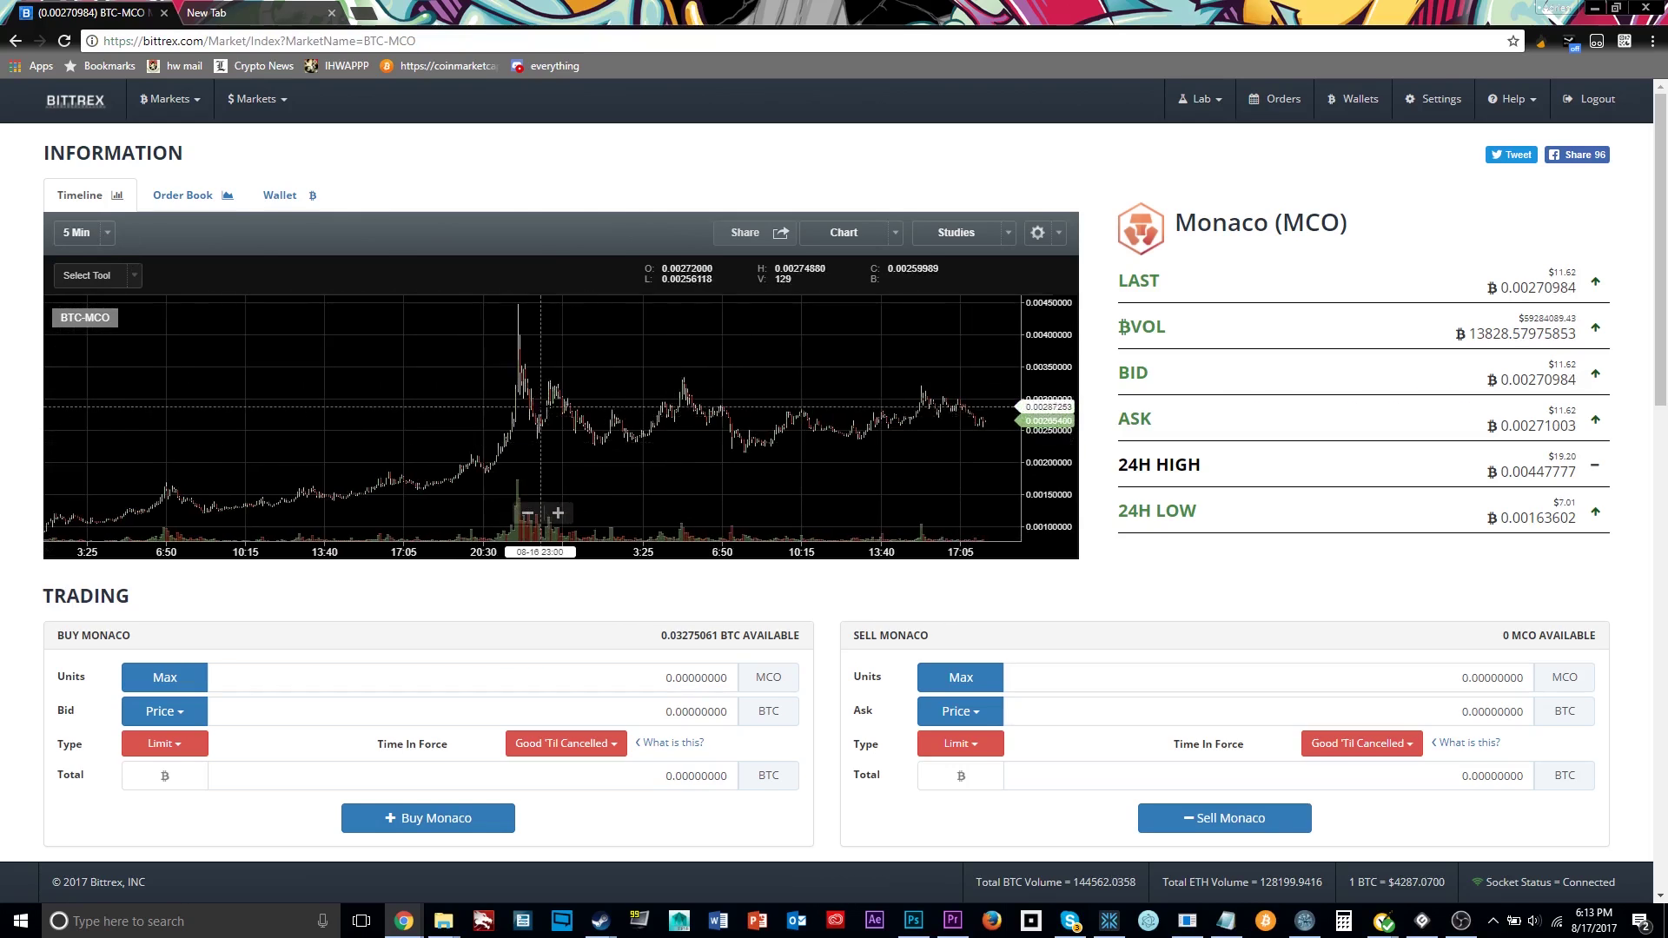
drag(706, 423, 245, 402)
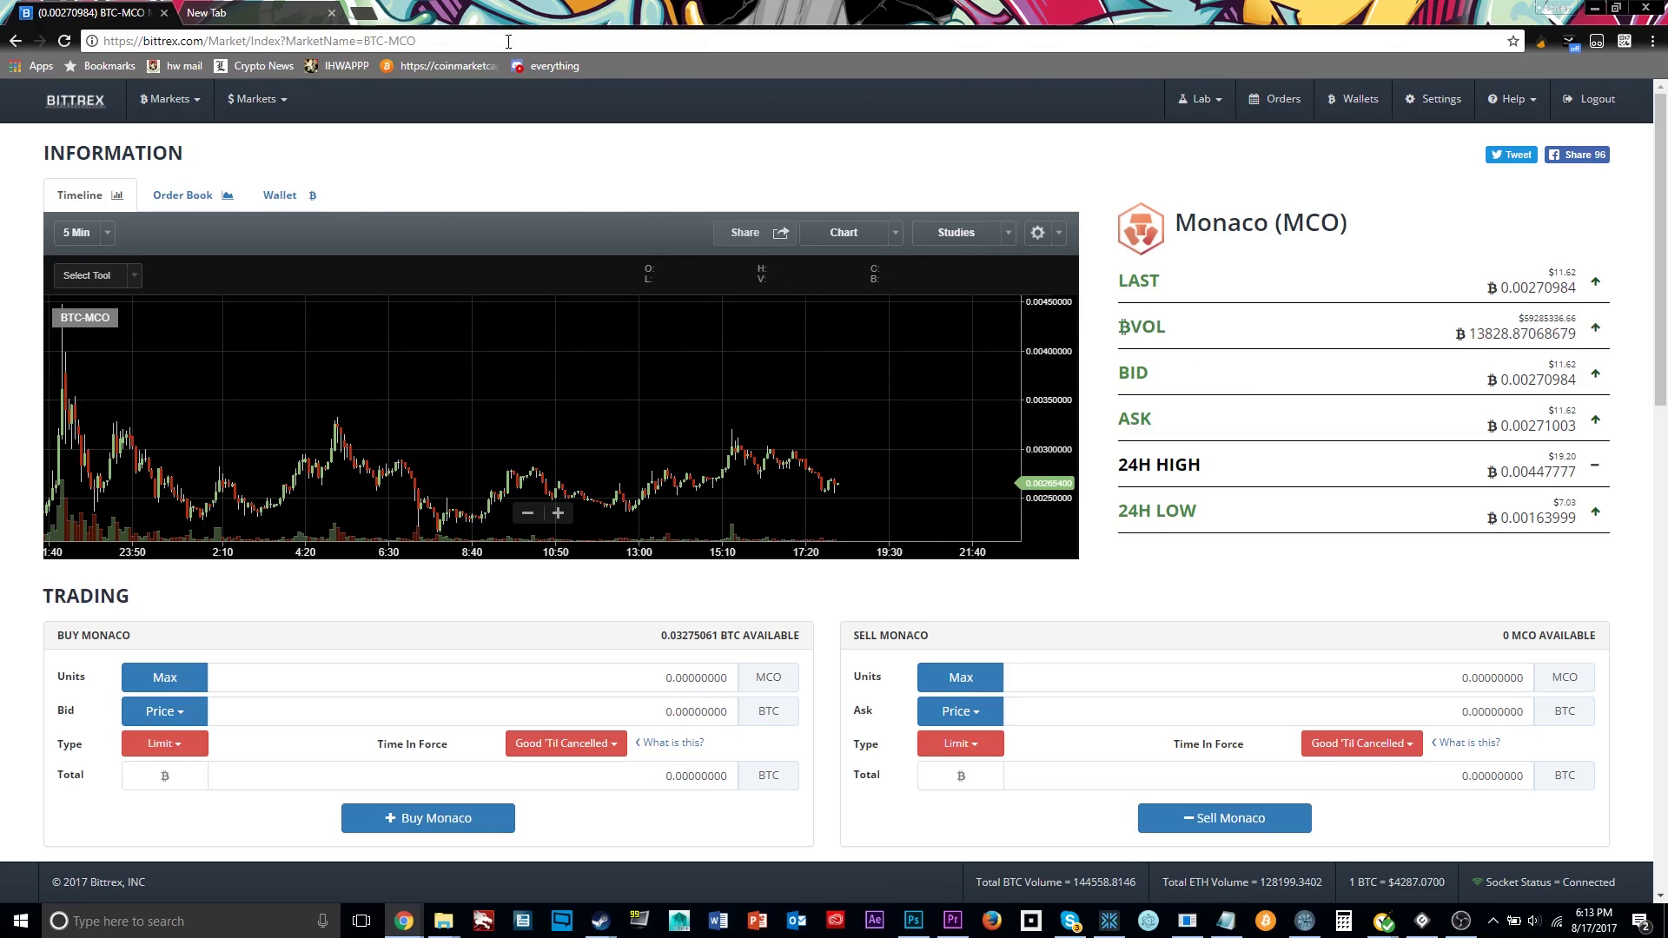
click(177, 114)
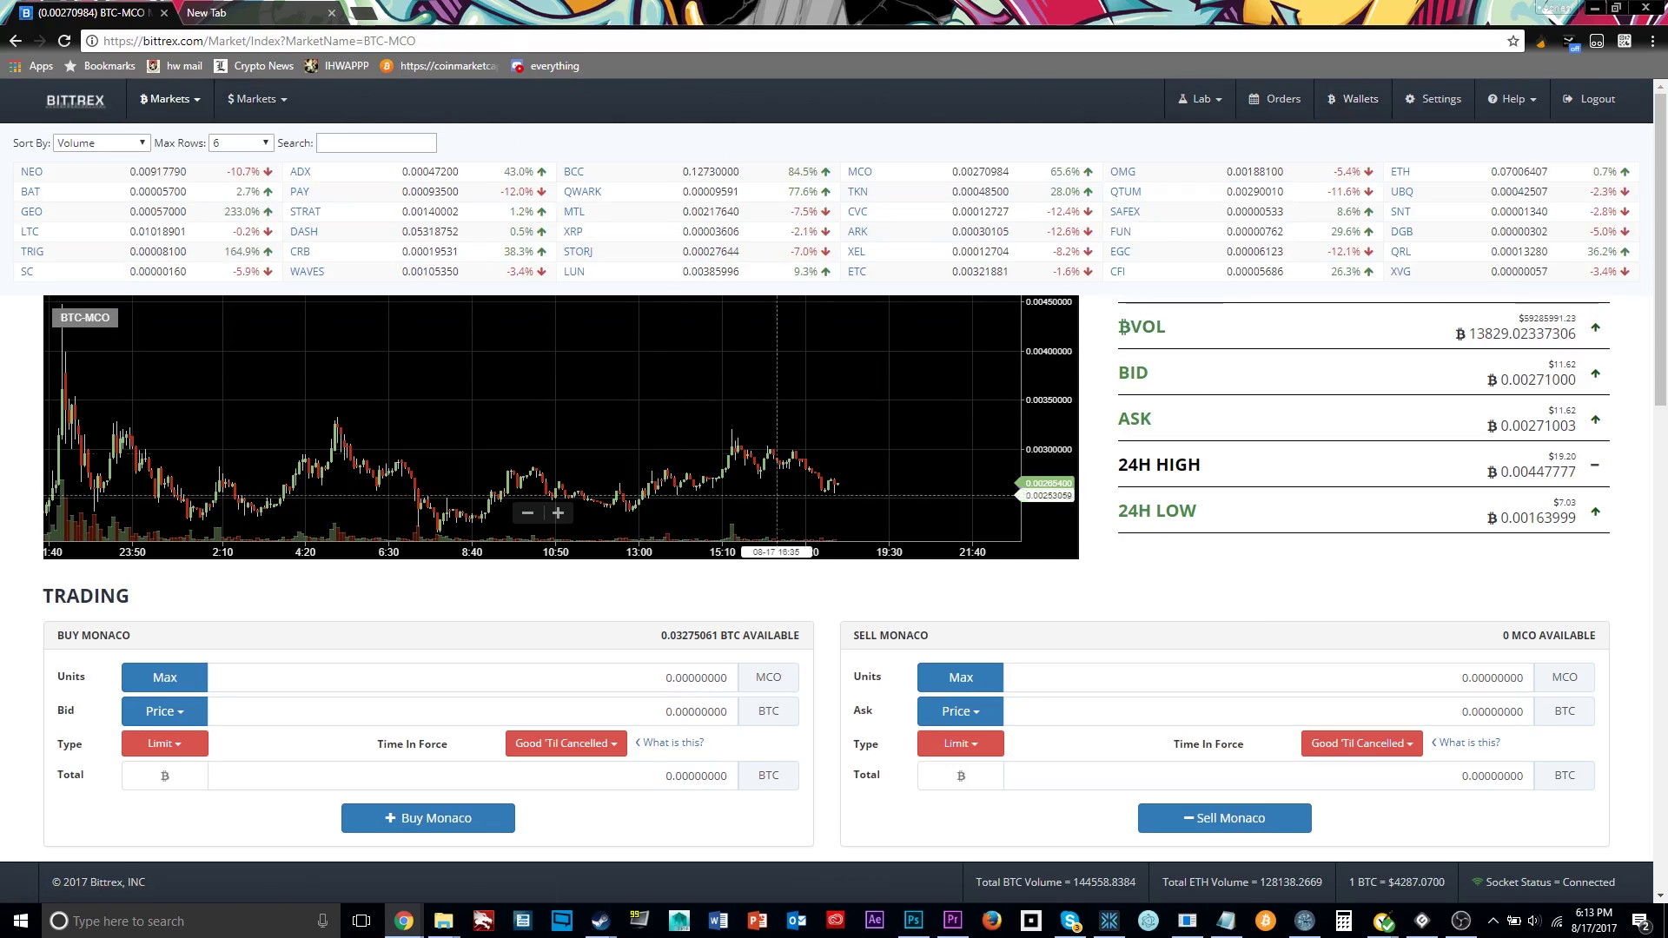
click(1282, 104)
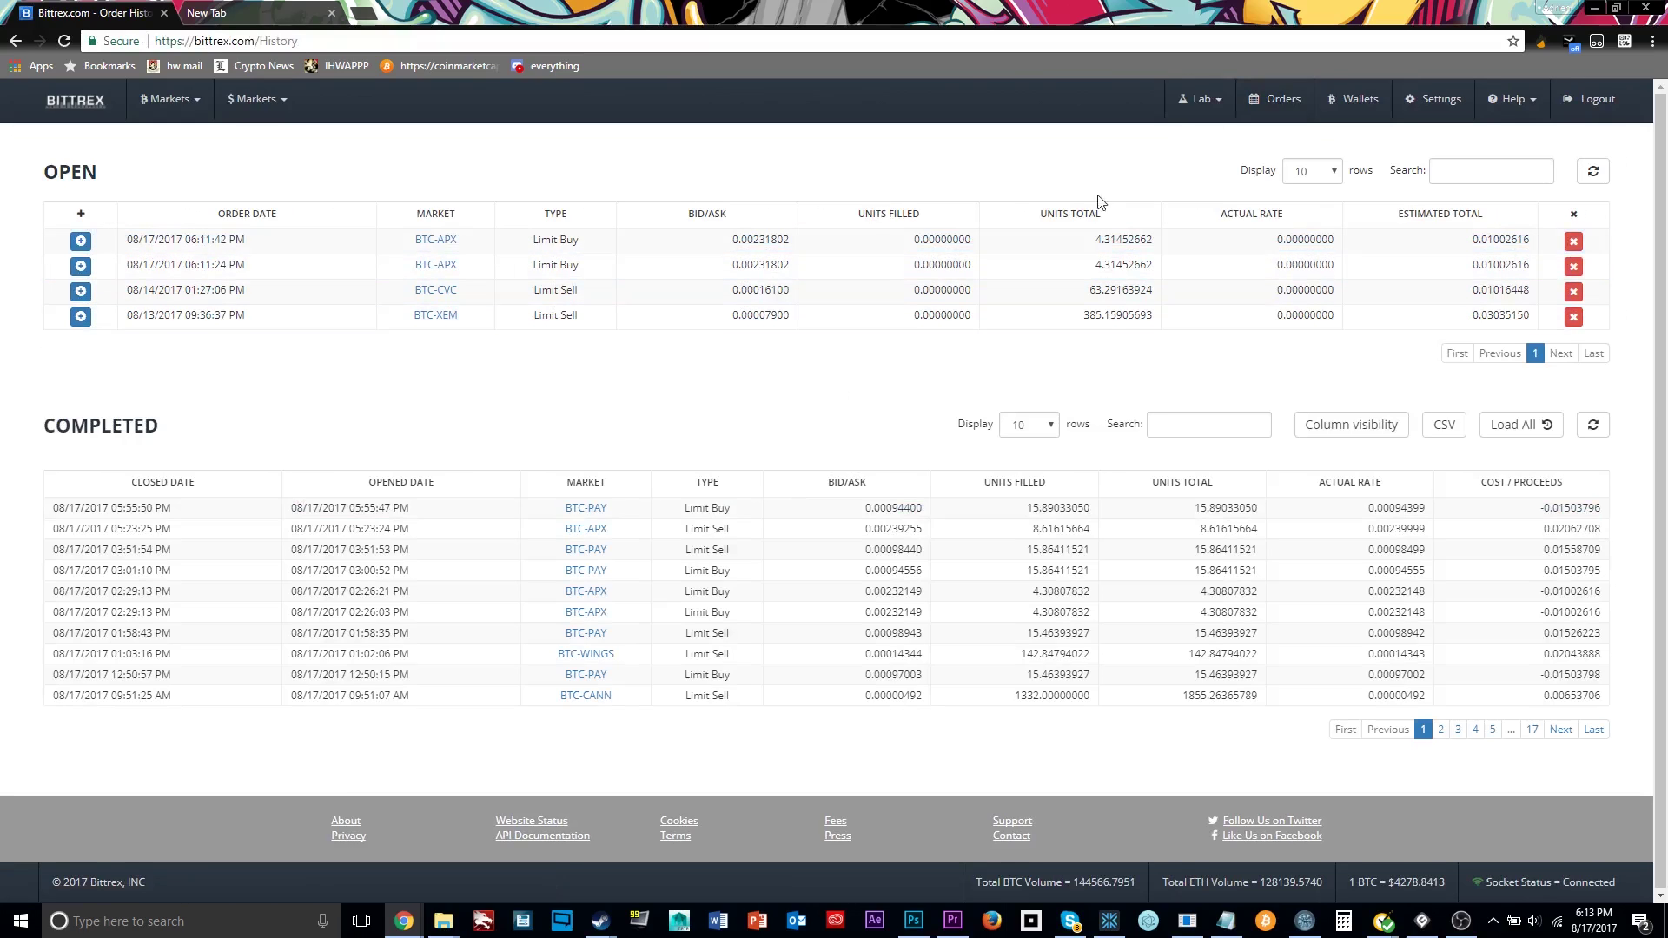
click(1433, 932)
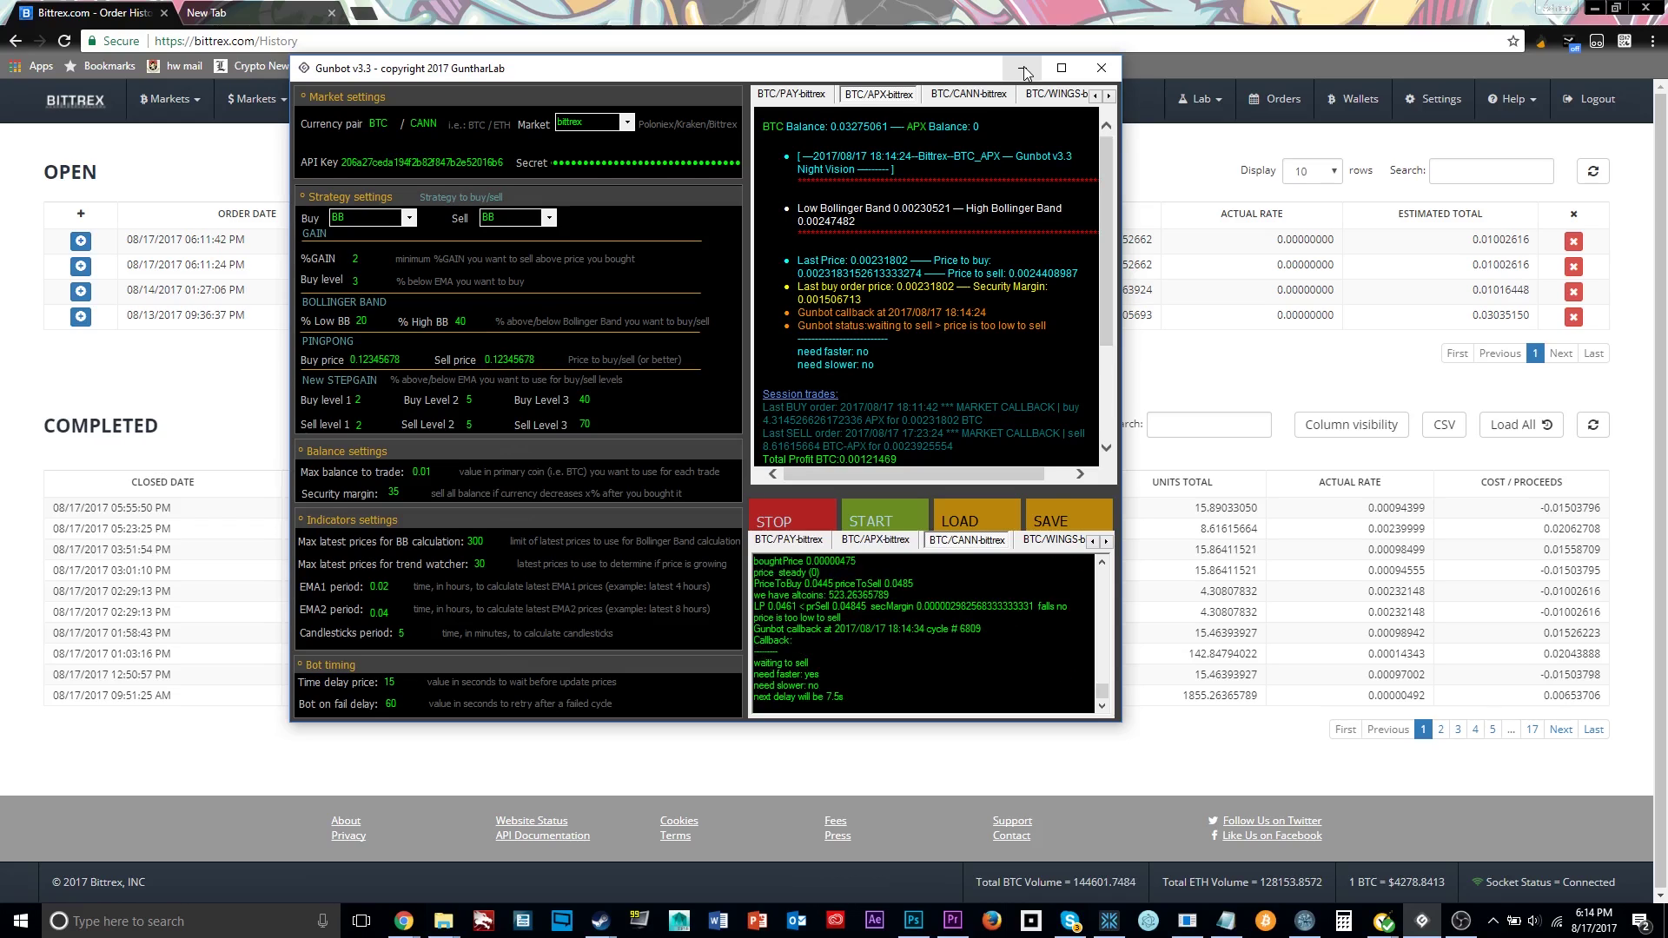
click(1023, 66)
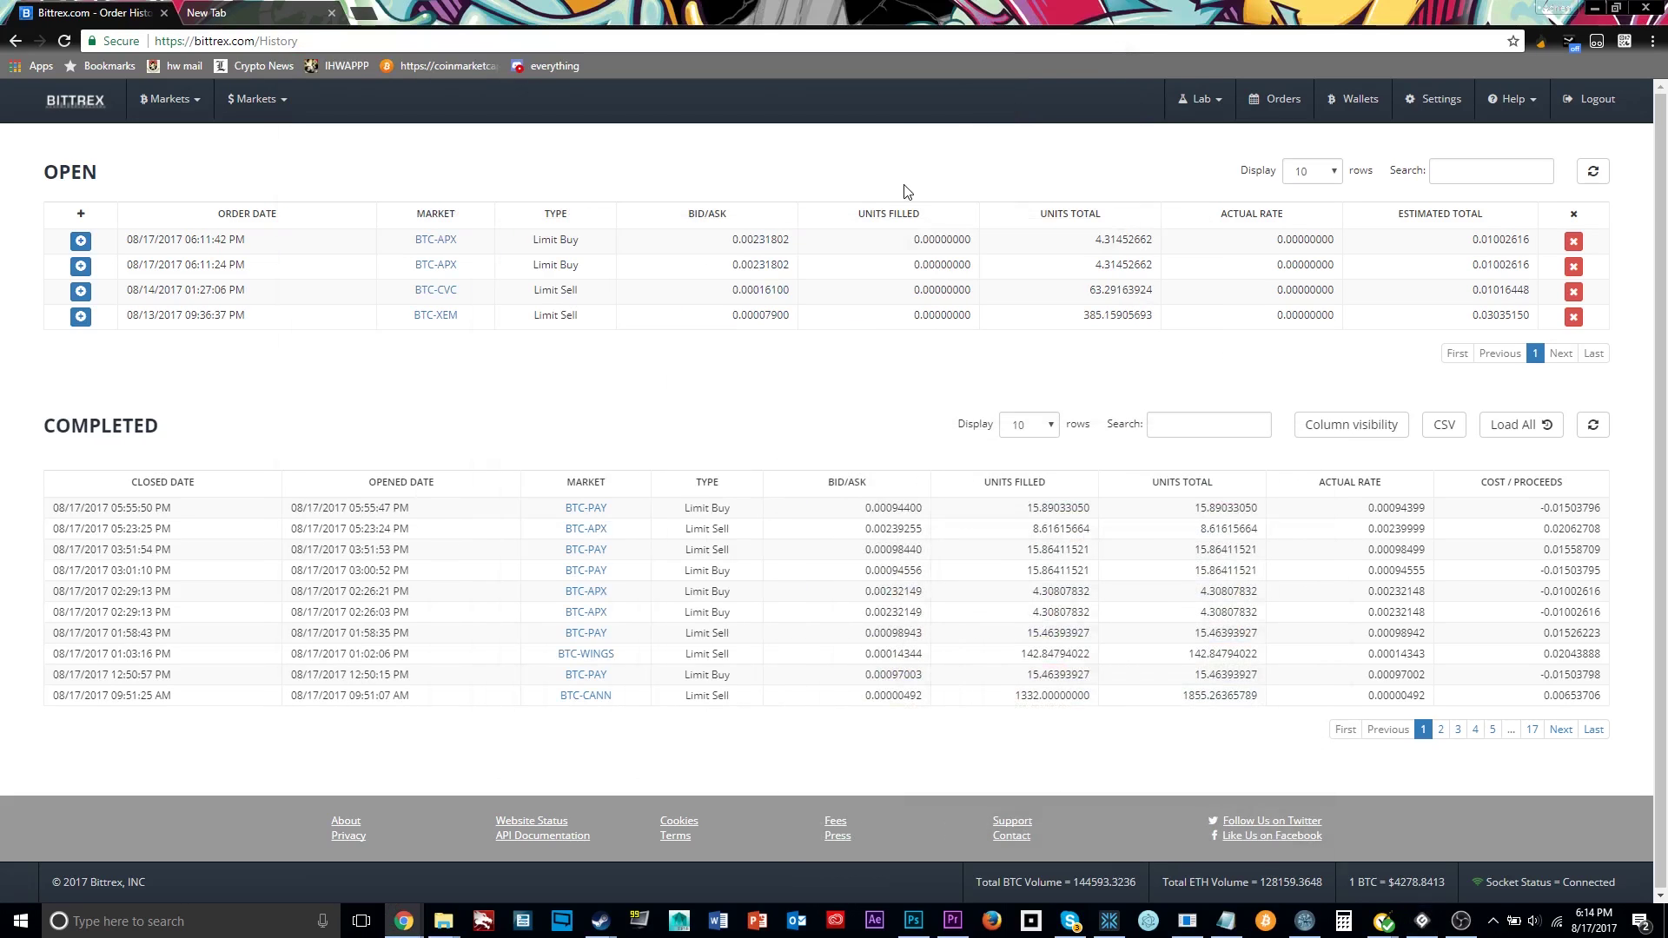
click(1310, 575)
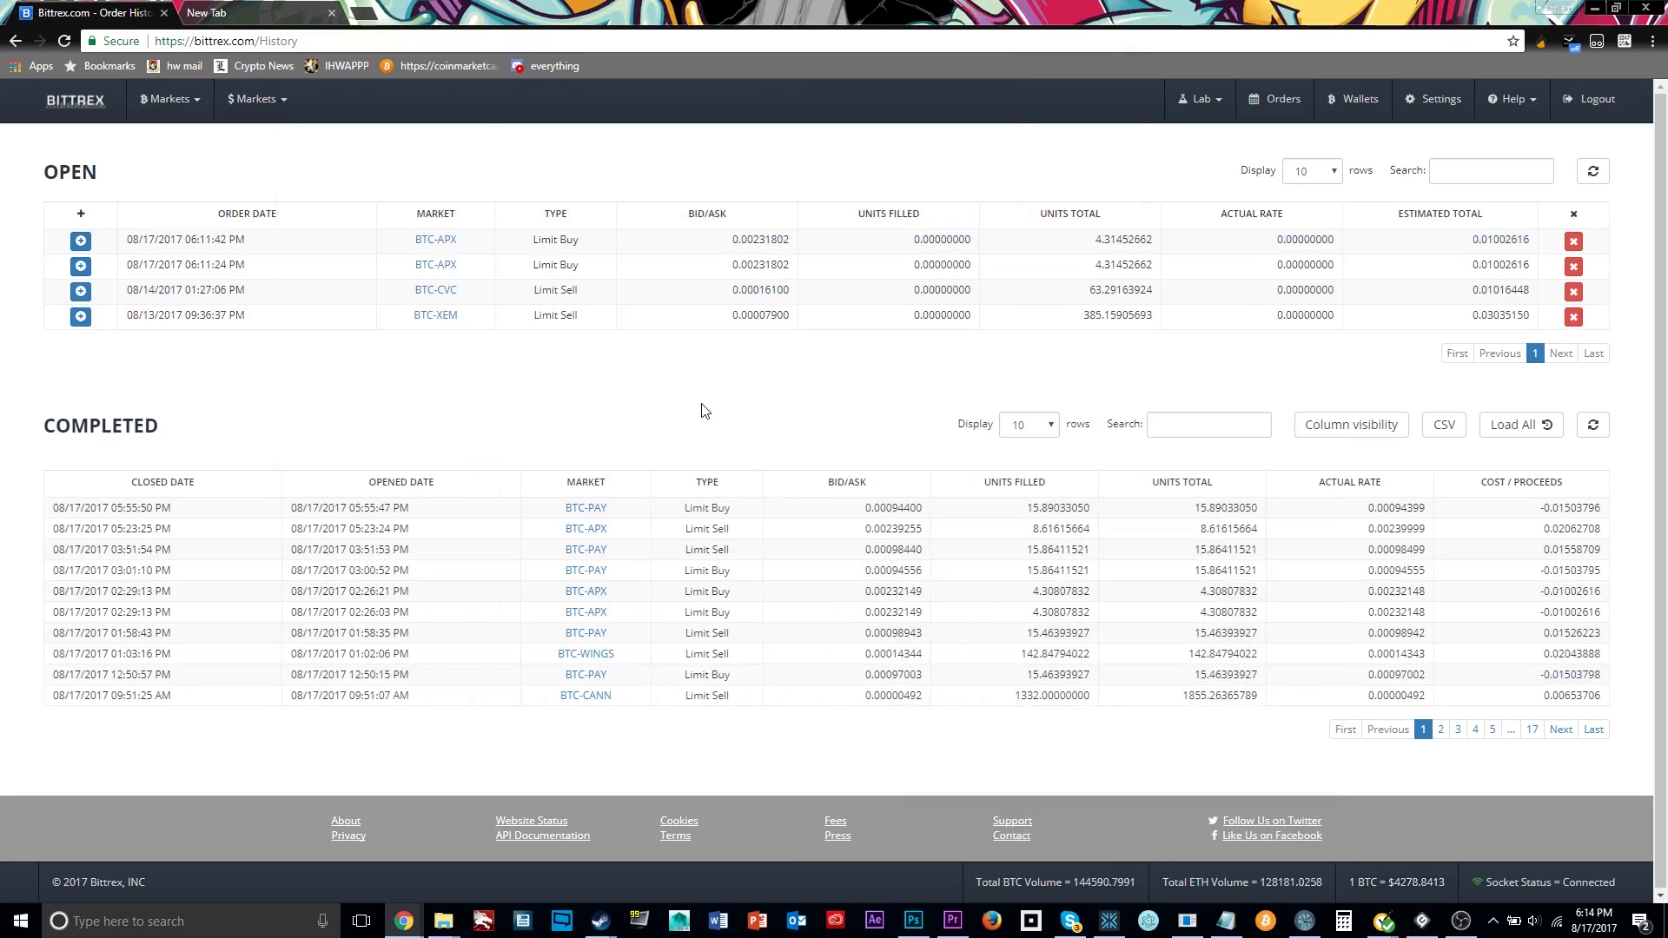